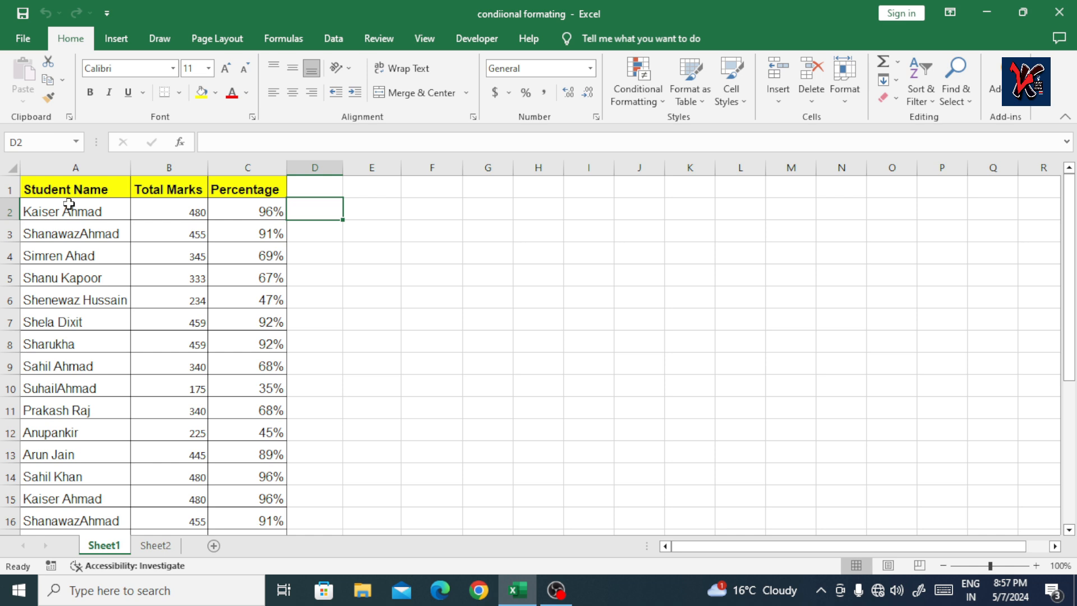
drag(71, 207, 217, 514)
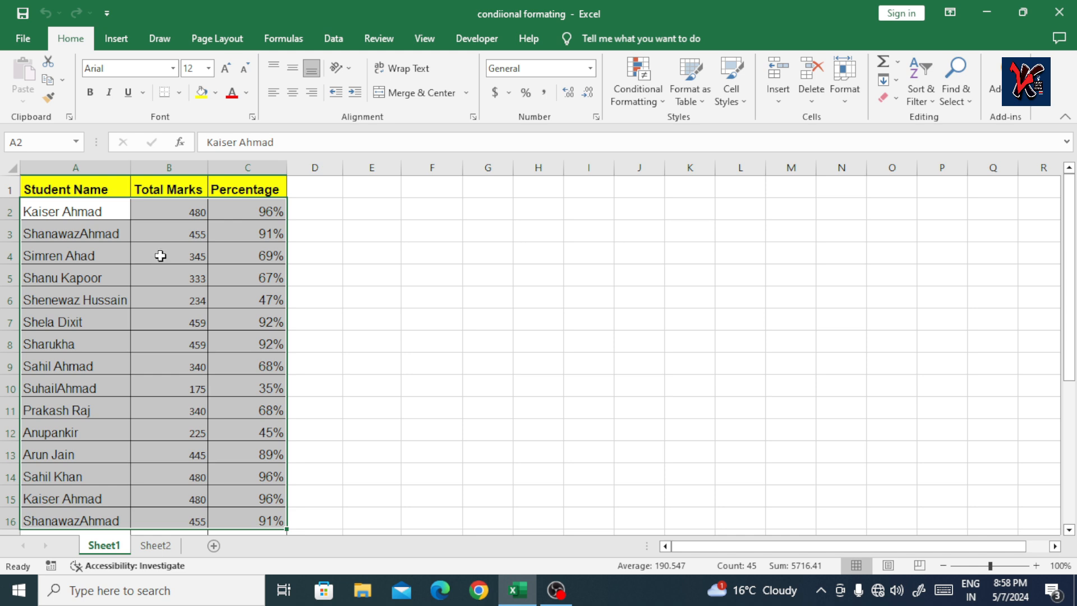
click(428, 232)
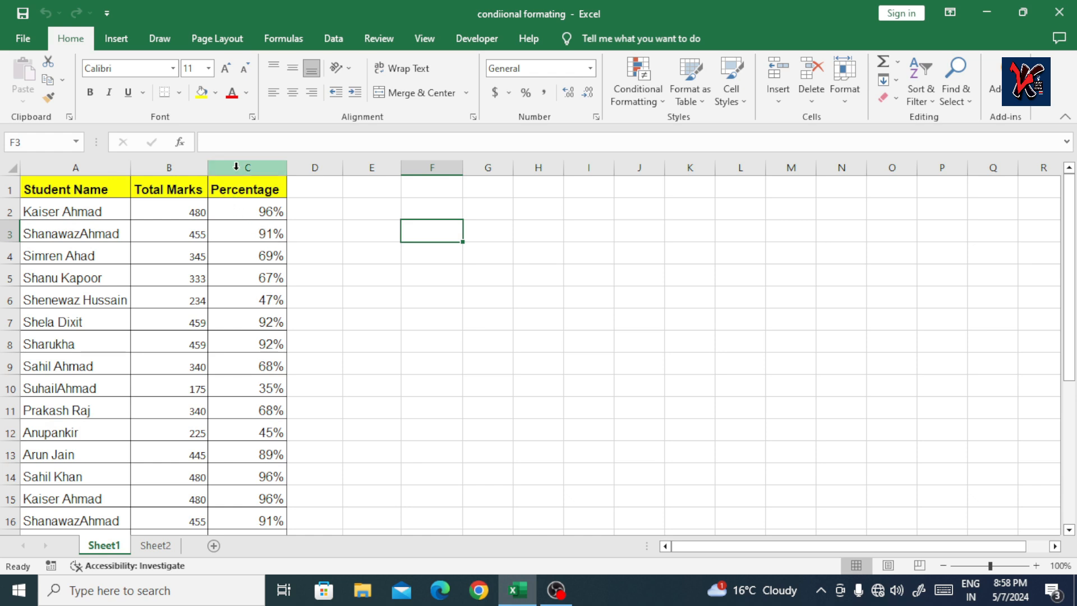
Select the Percentage values in C2:C27 and start a Greater Than highlight rule in conditional formatting
click(250, 208)
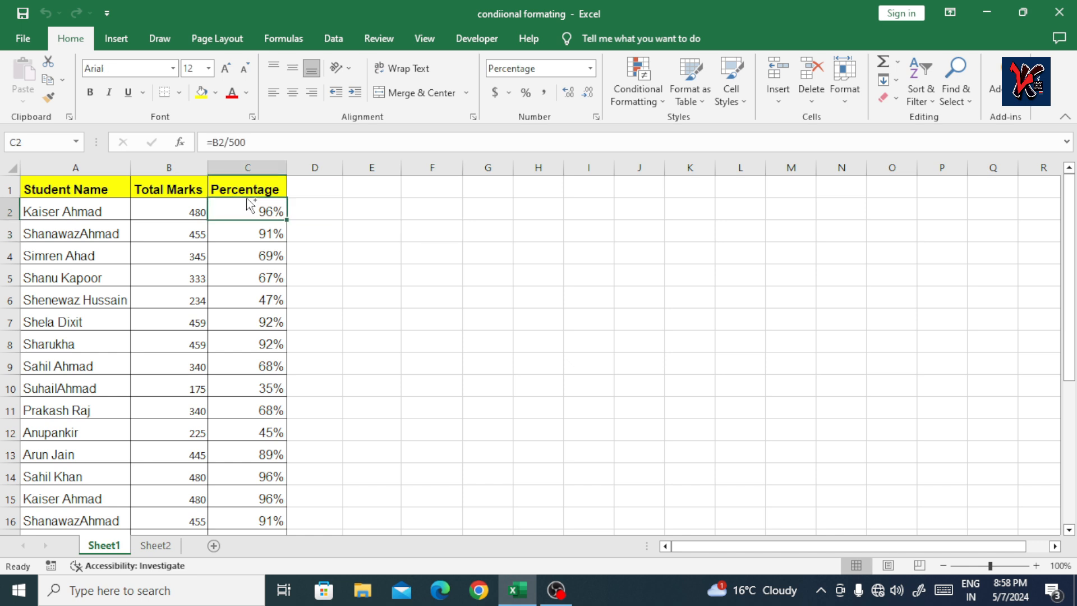
key(ctrl+shift+Down)
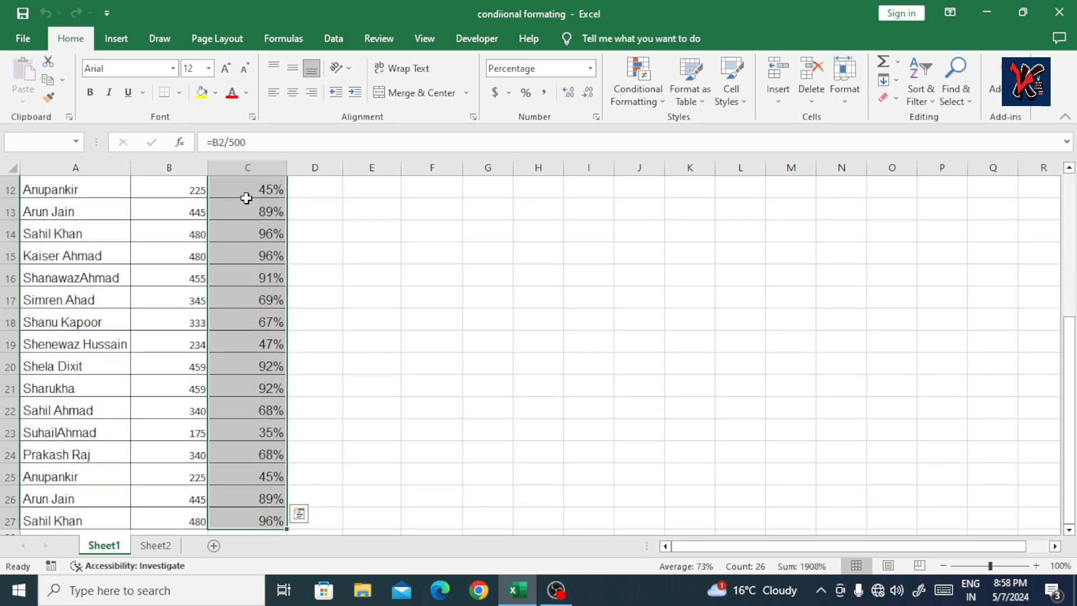
scroll(248, 209, up, 4)
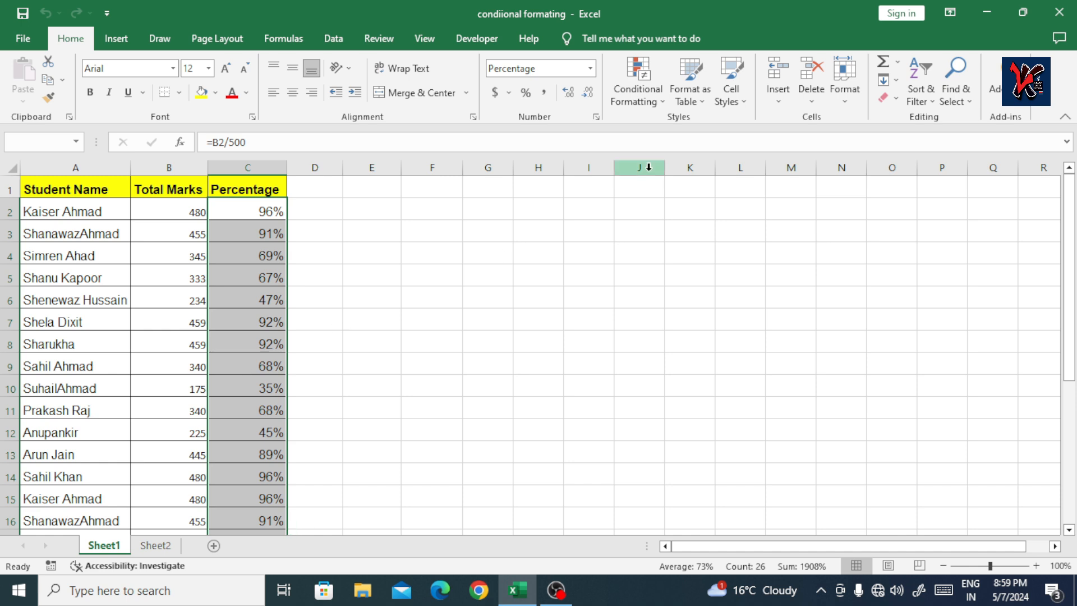
click(663, 102)
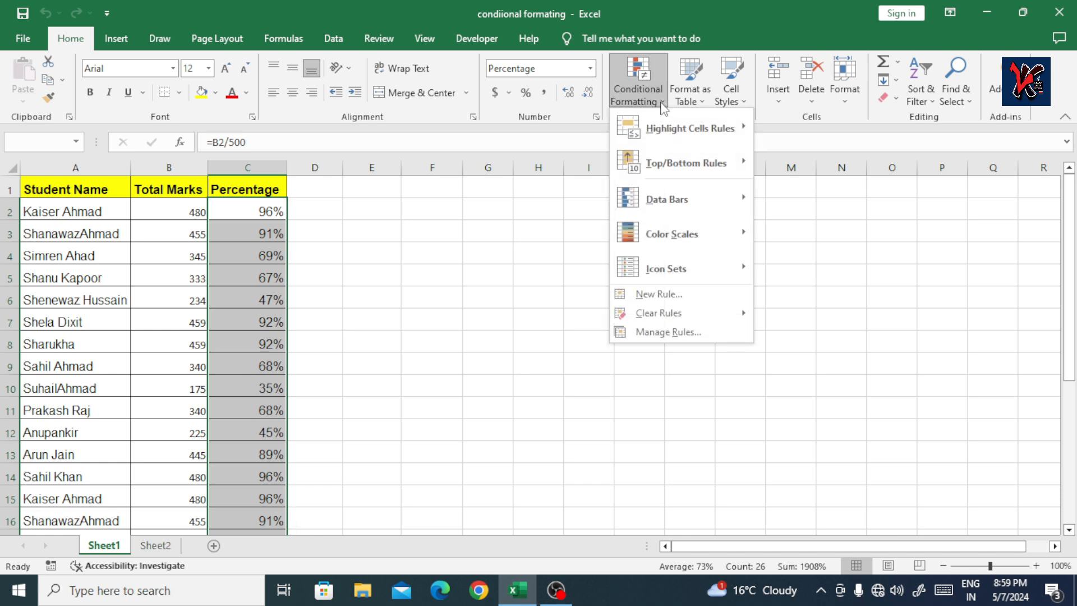
mouse_move(678, 133)
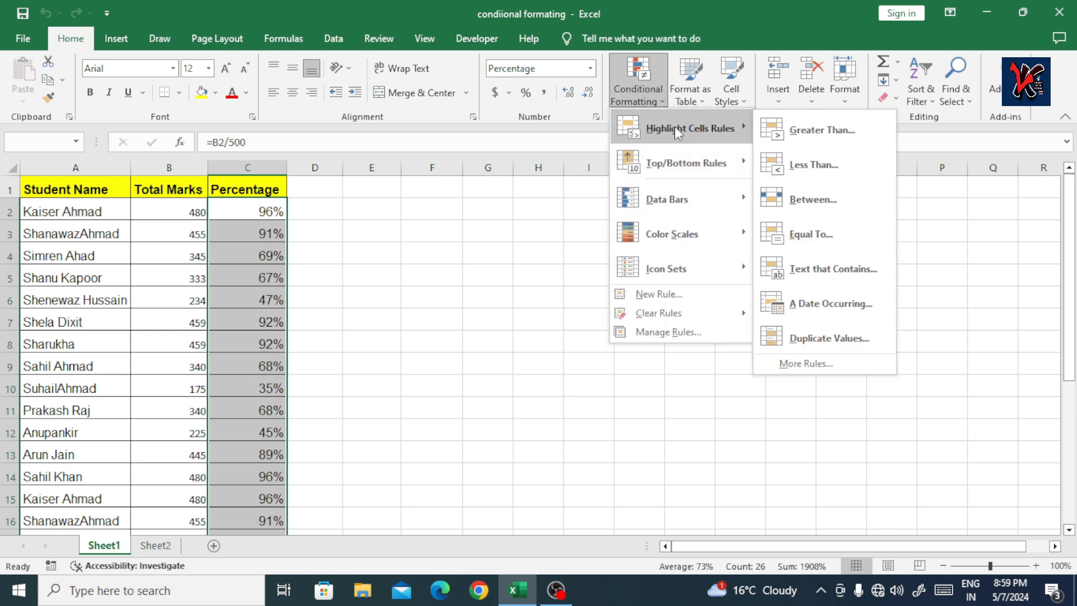
click(820, 130)
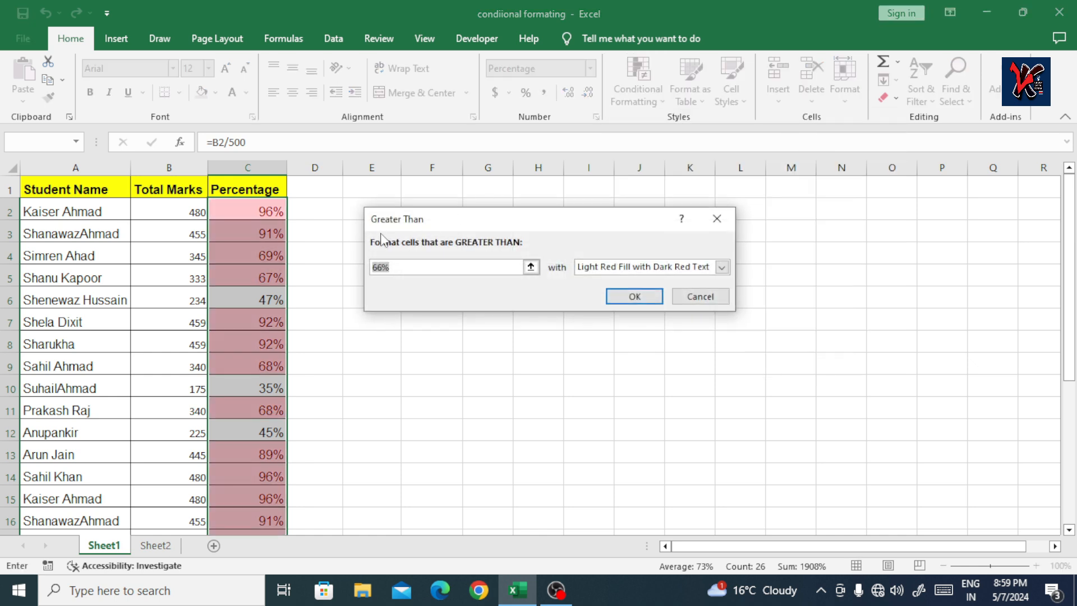
Set the Greater Than rule's threshold to 90%
click(396, 269)
key(BackSpace)
key(BackSpace)
key(BackSpace)
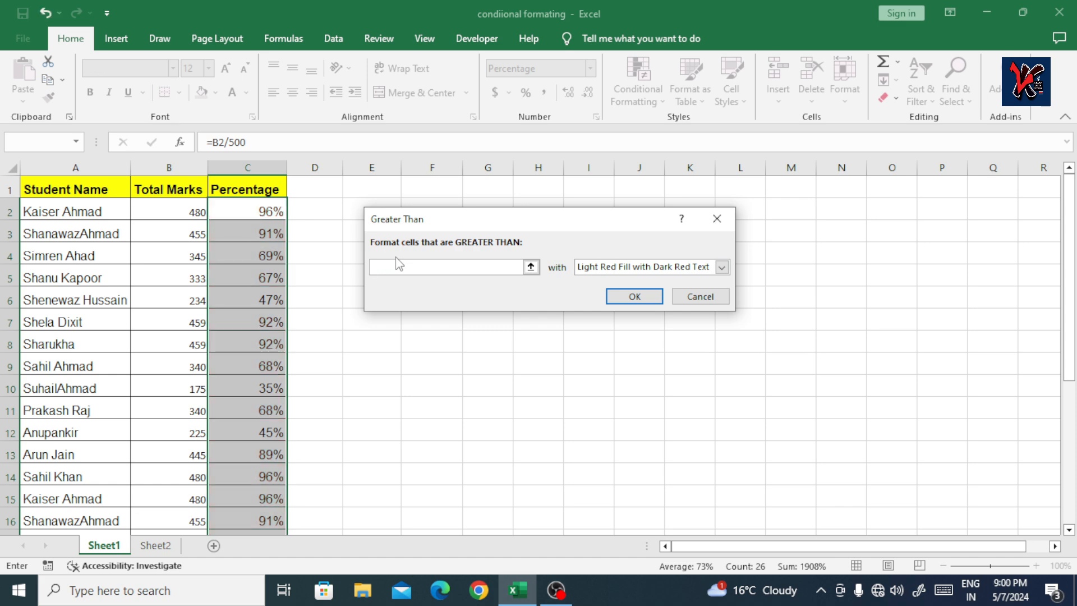
text(90%)
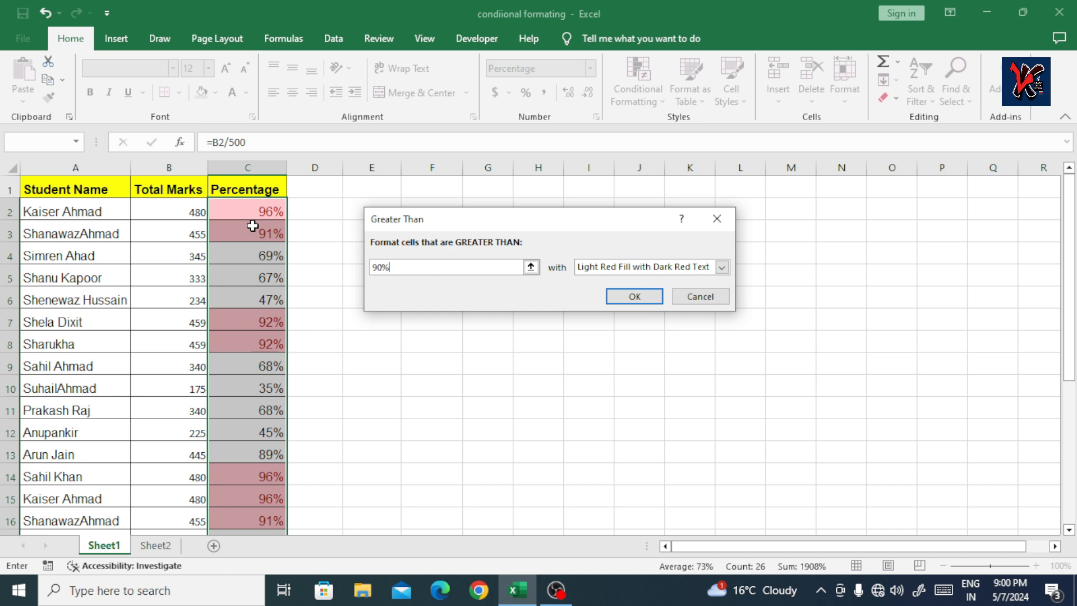
Try Yellow Fill with Dark Yellow Text and Green Fill with Dark Green Text as the rule's format
click(722, 268)
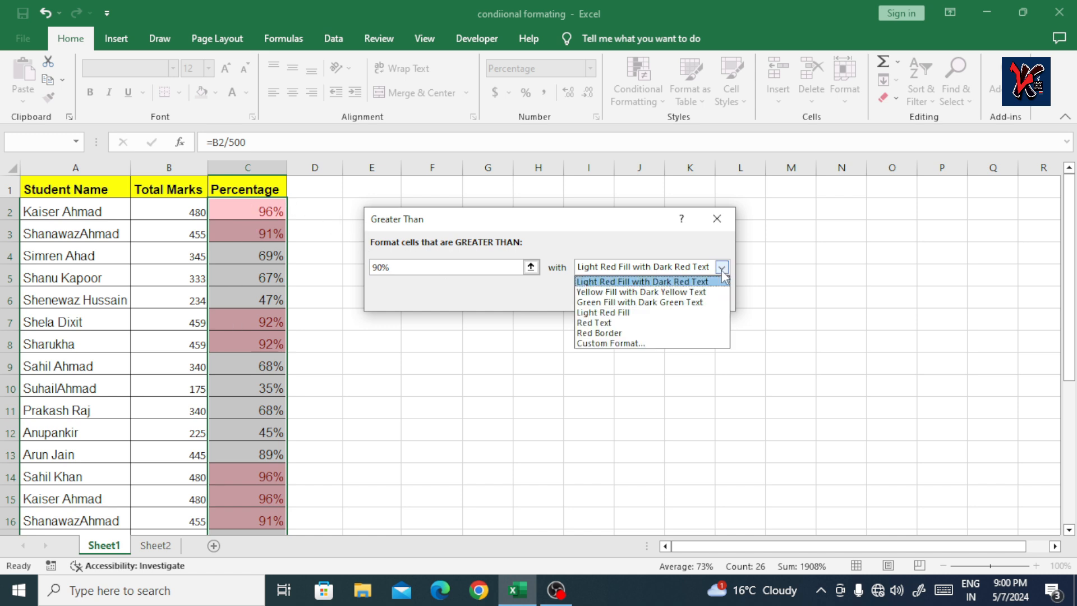
click(678, 293)
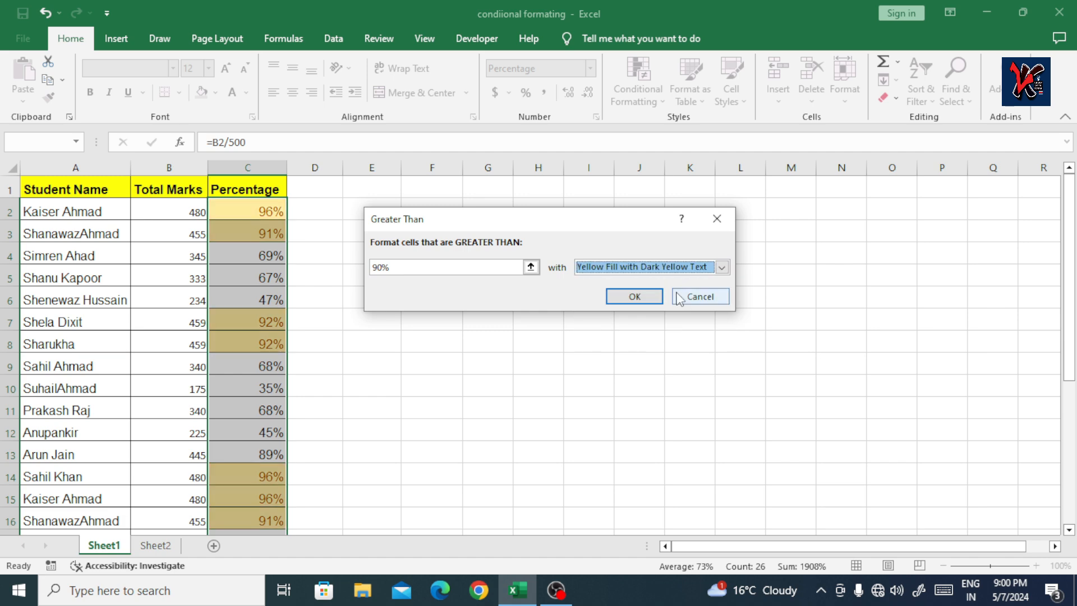
click(721, 267)
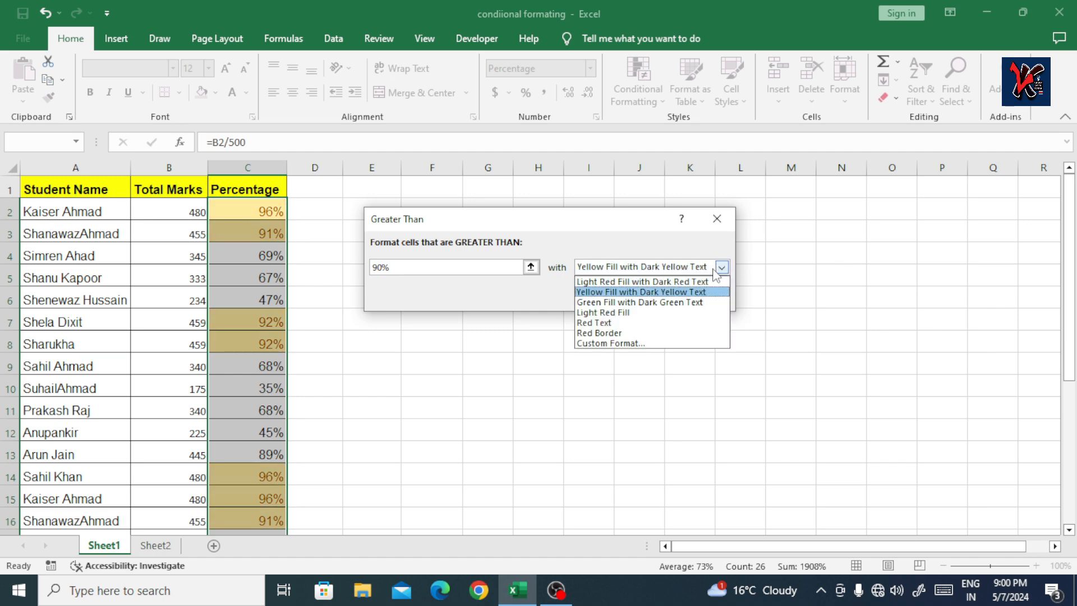
click(666, 303)
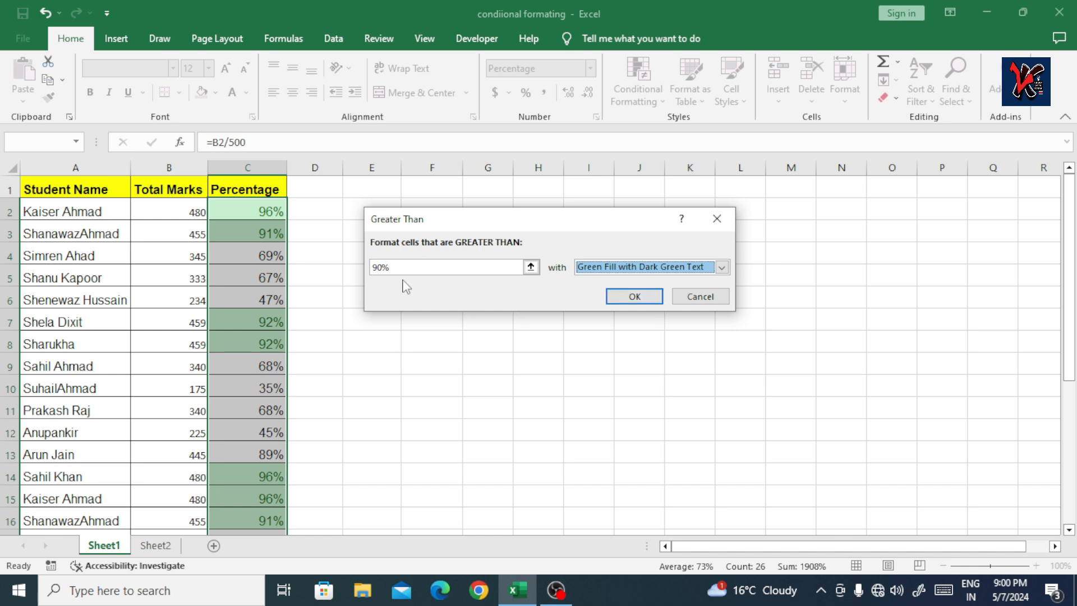
Set the Greater Than threshold to 95% and choose Light Red Fill as the rule's format
double_click(380, 268)
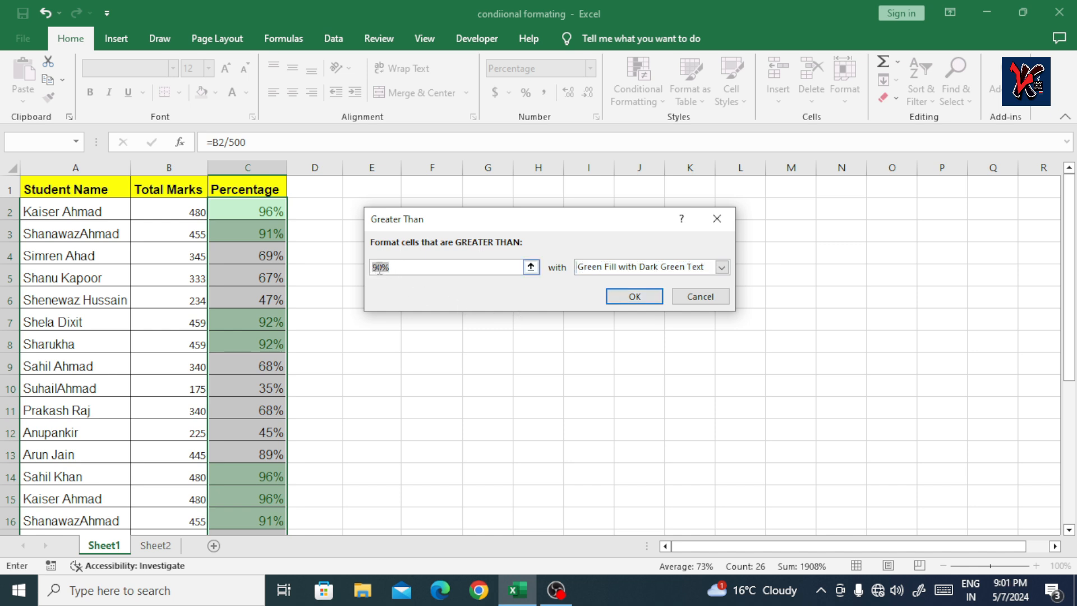
text(95)
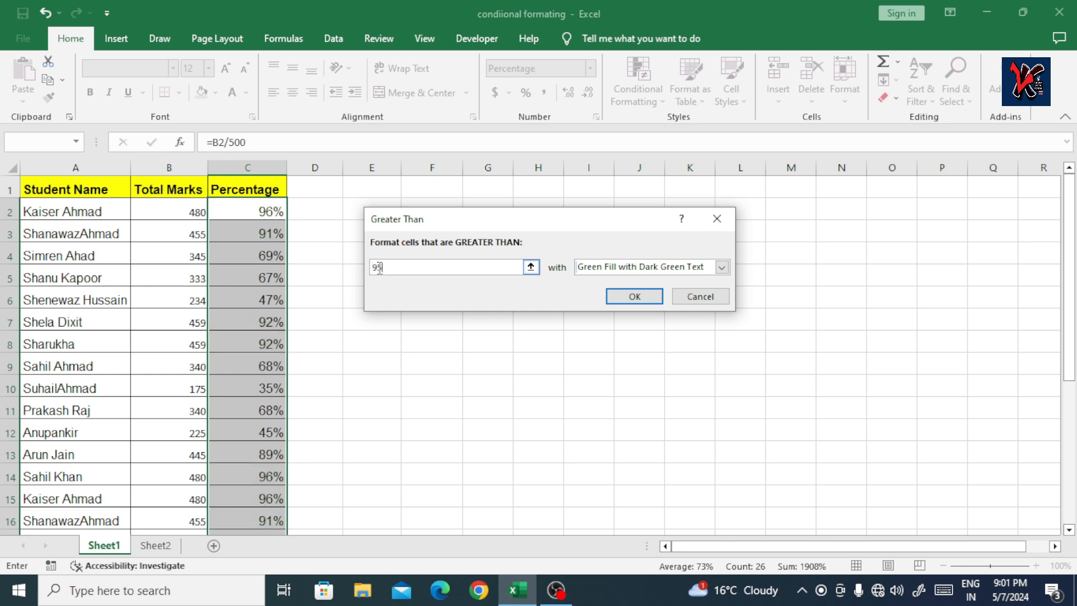
text(%)
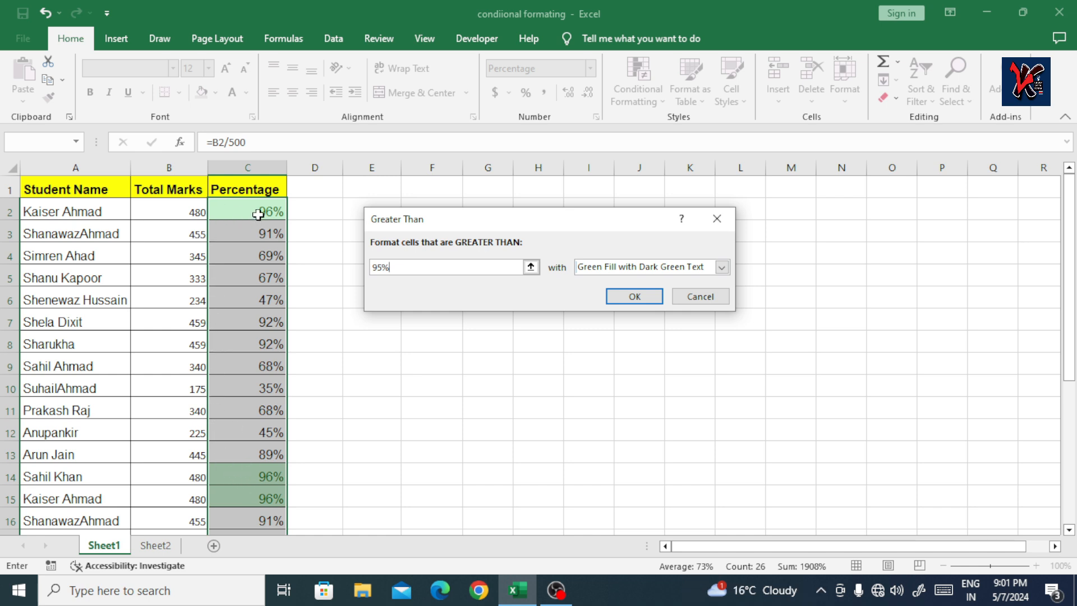
click(723, 267)
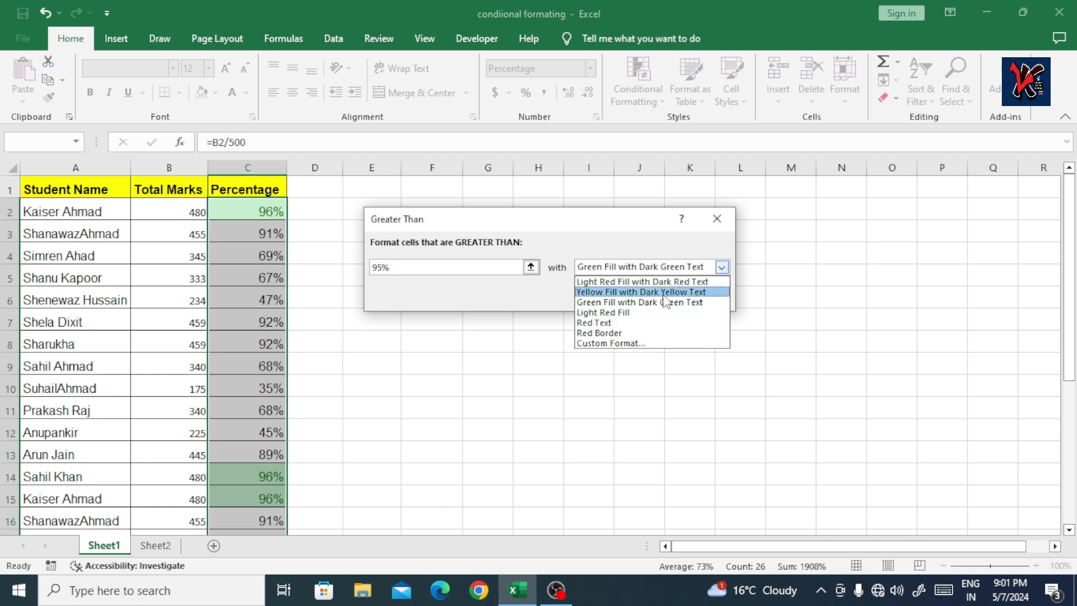
click(633, 314)
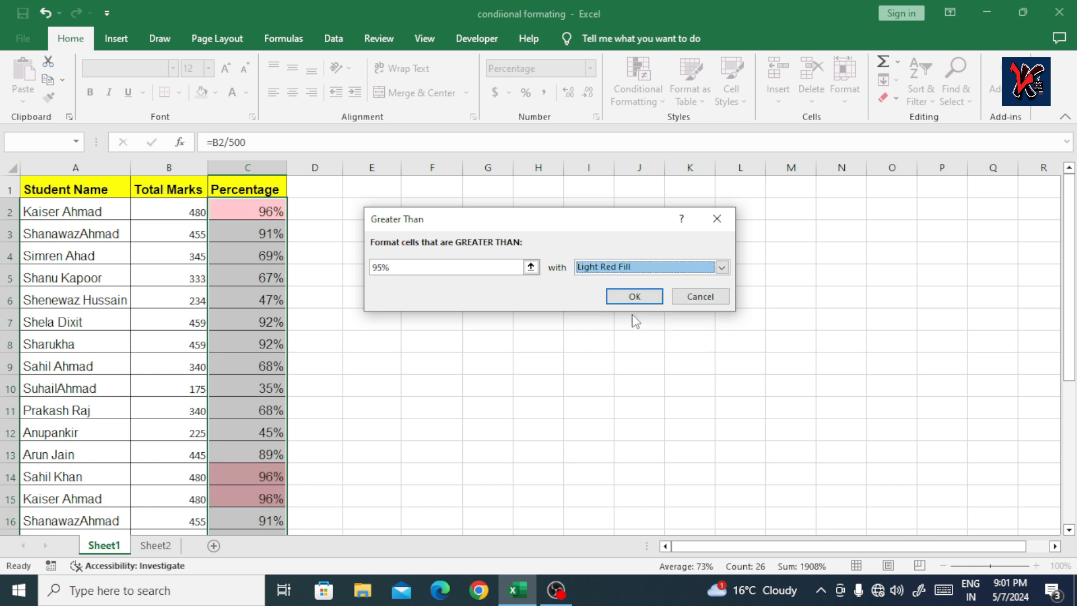
Switch the rule to a custom format with a bold font style and yellow font colour
click(726, 270)
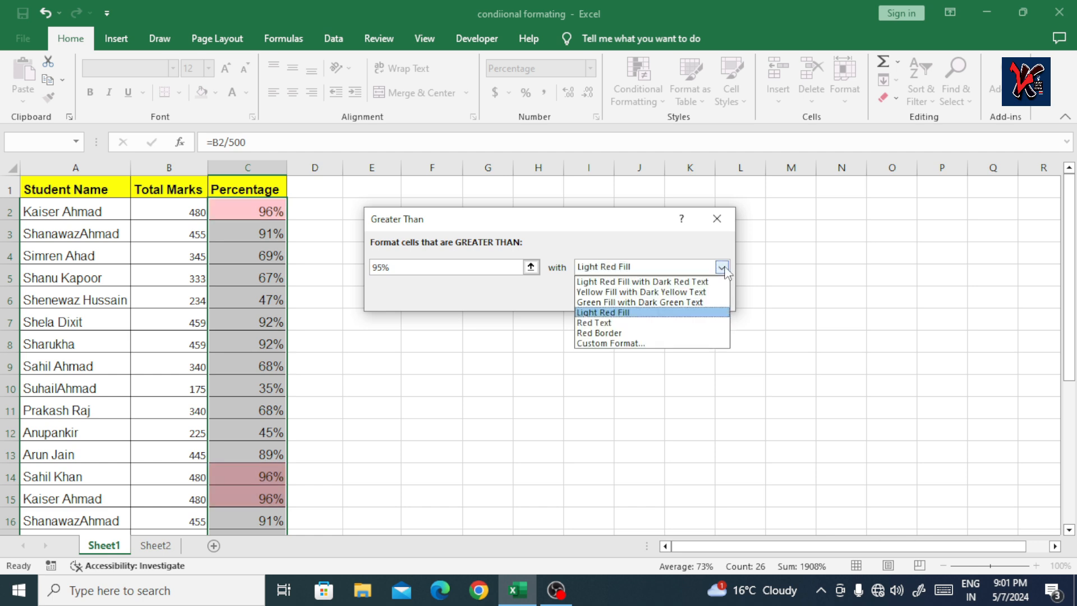
click(615, 344)
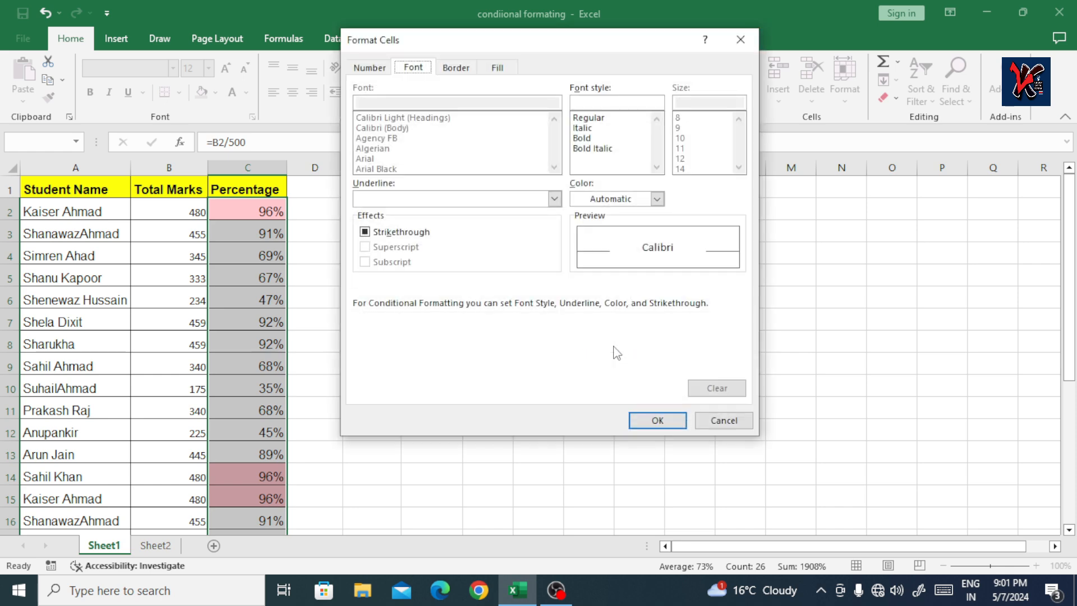
click(375, 69)
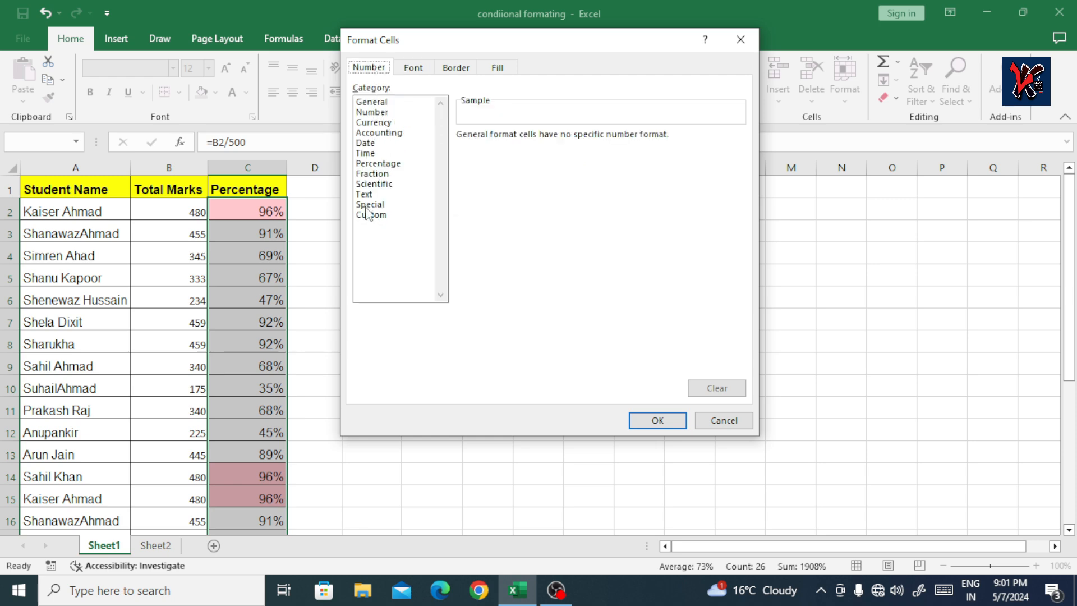
click(414, 69)
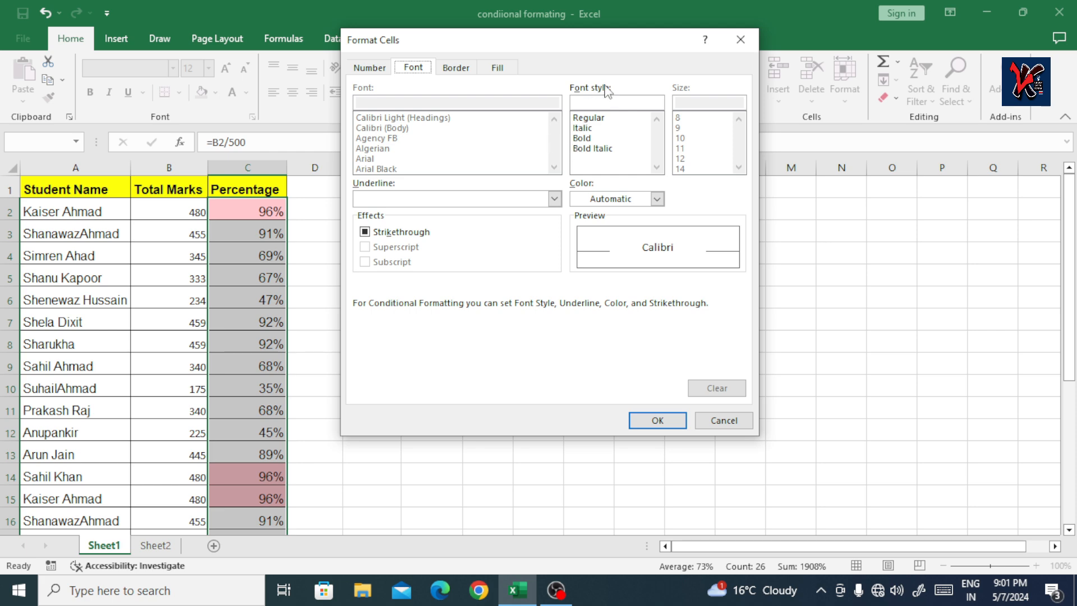
click(583, 138)
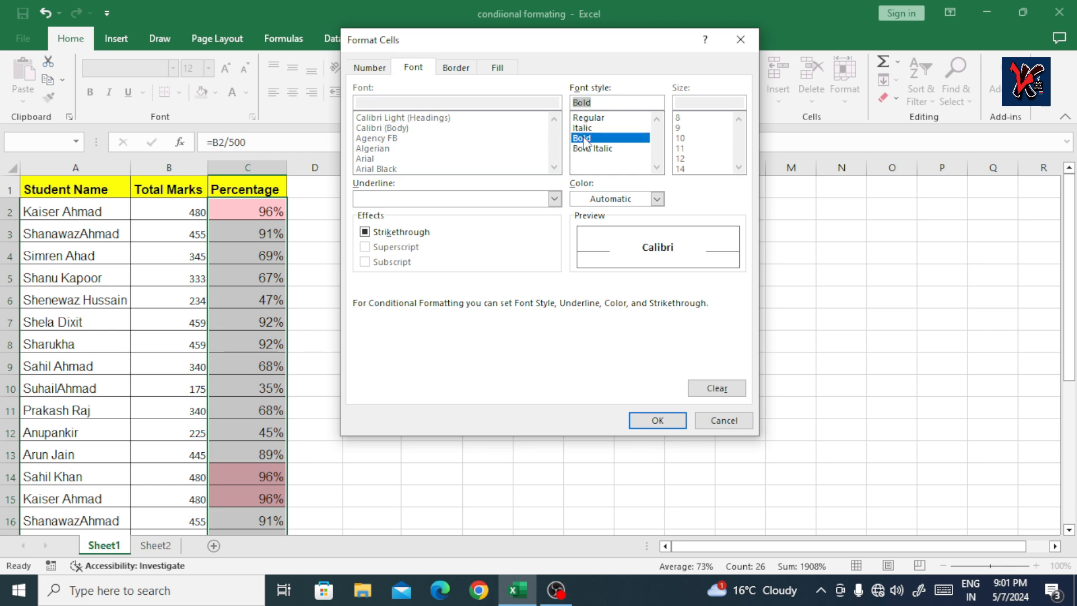
click(599, 203)
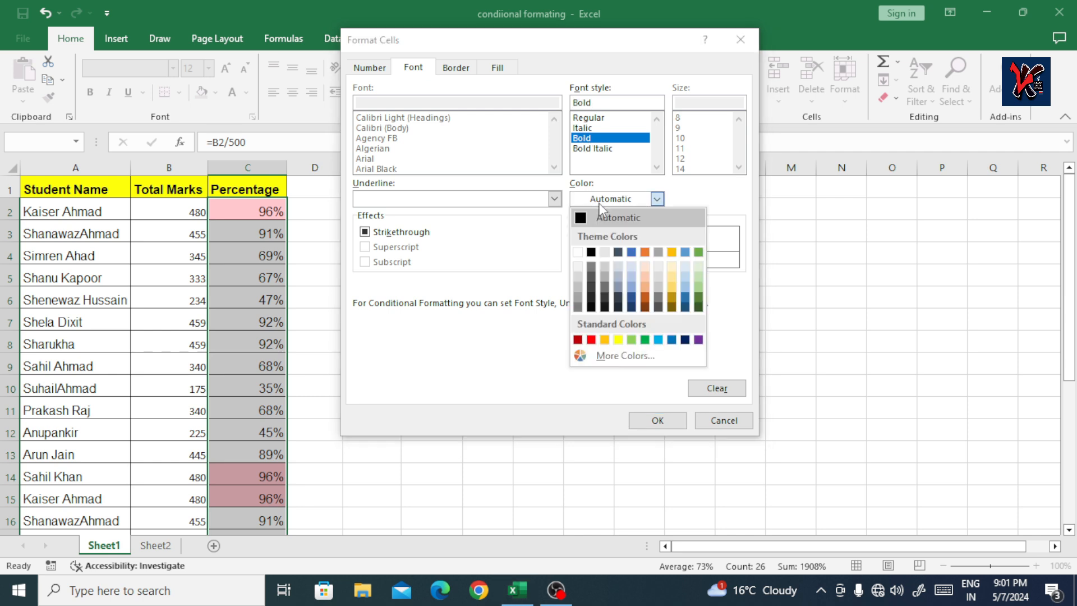
click(618, 339)
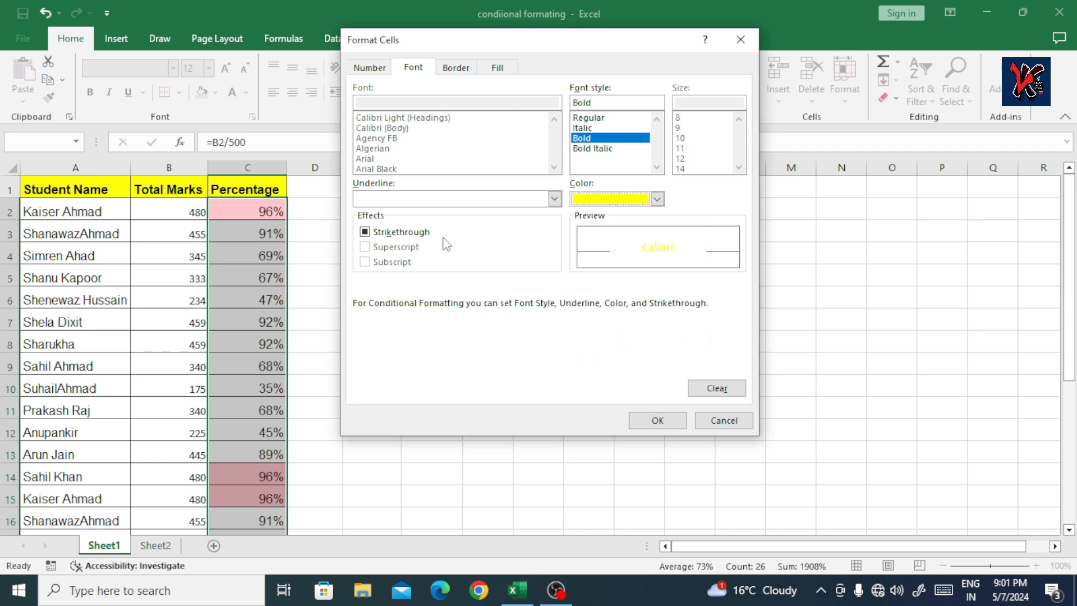
Give the custom format a pale green background with hex #C9E7A7 and apply it to the rule
click(453, 70)
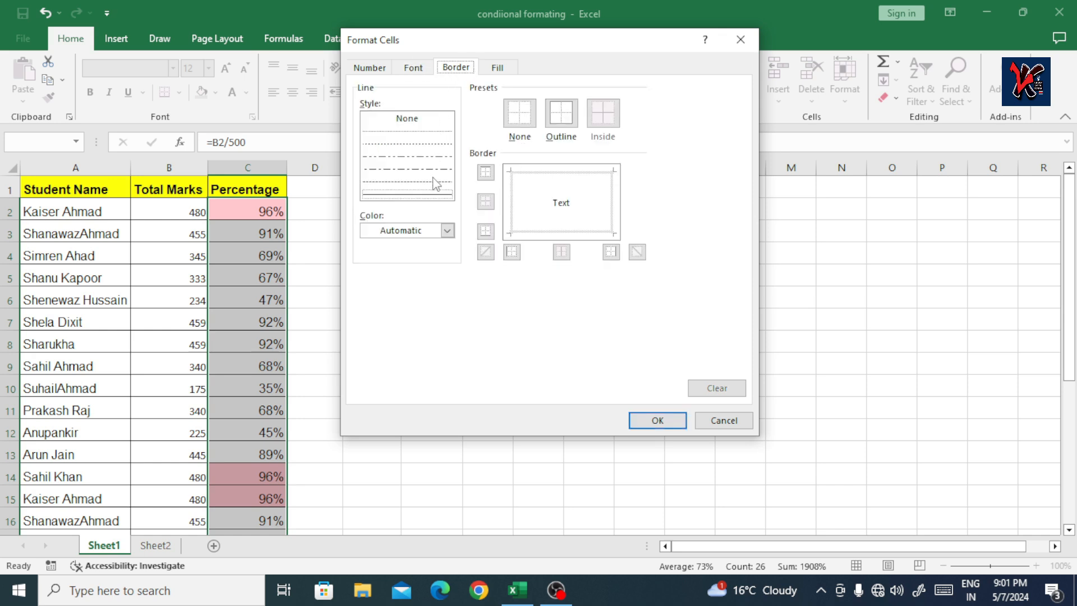
click(400, 231)
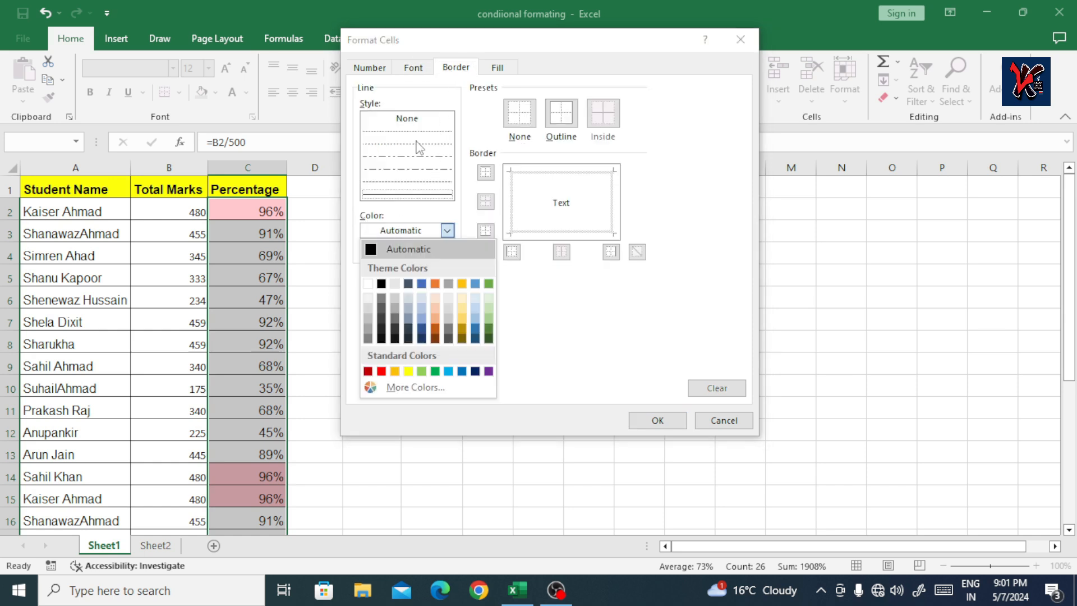
click(496, 70)
click(498, 68)
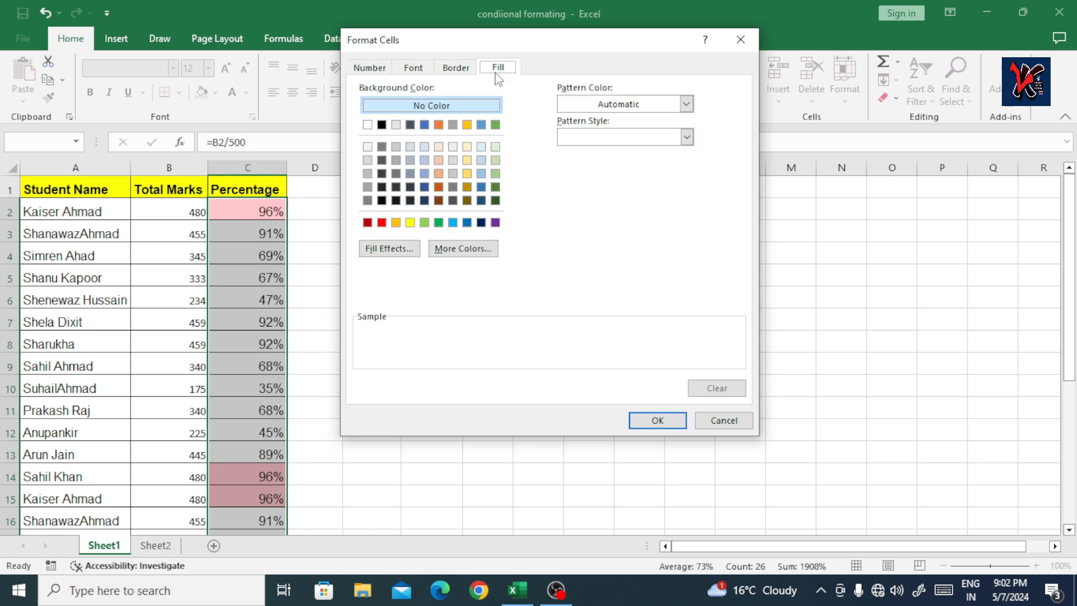
click(424, 223)
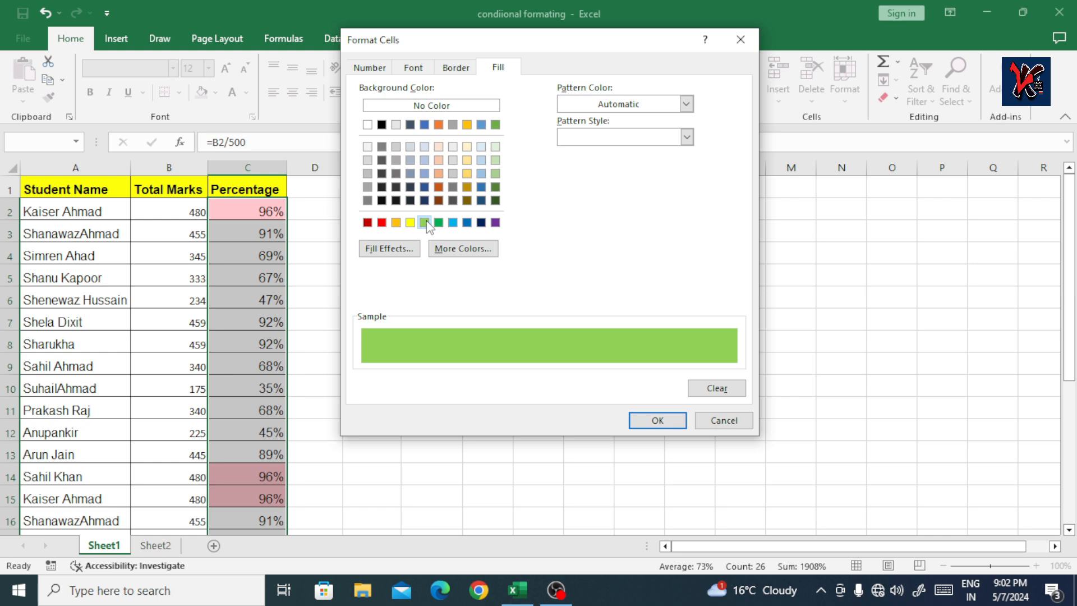
click(449, 250)
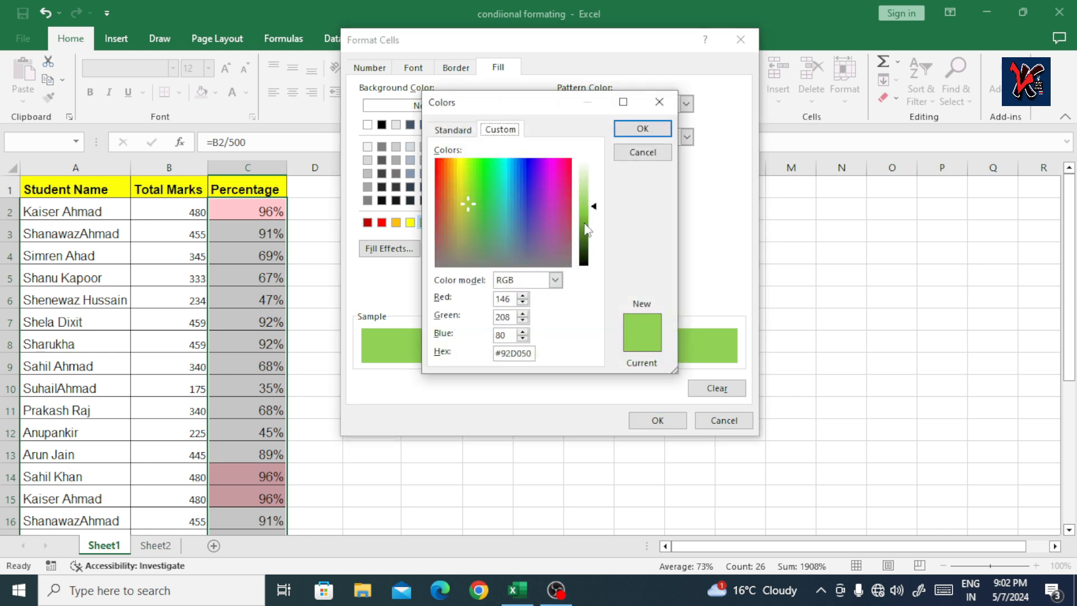
drag(591, 211, 595, 183)
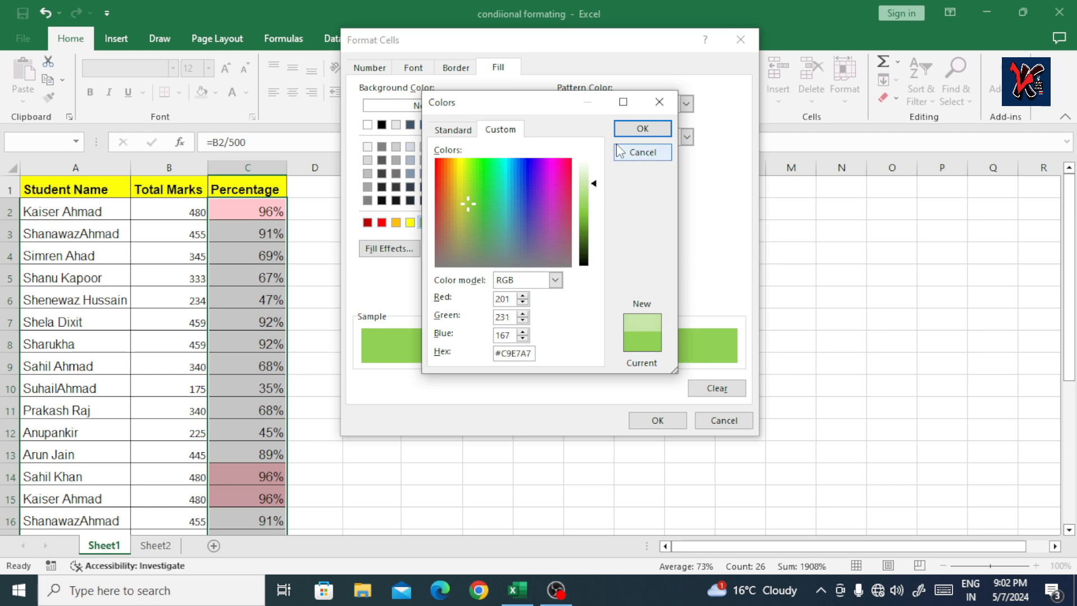
click(624, 131)
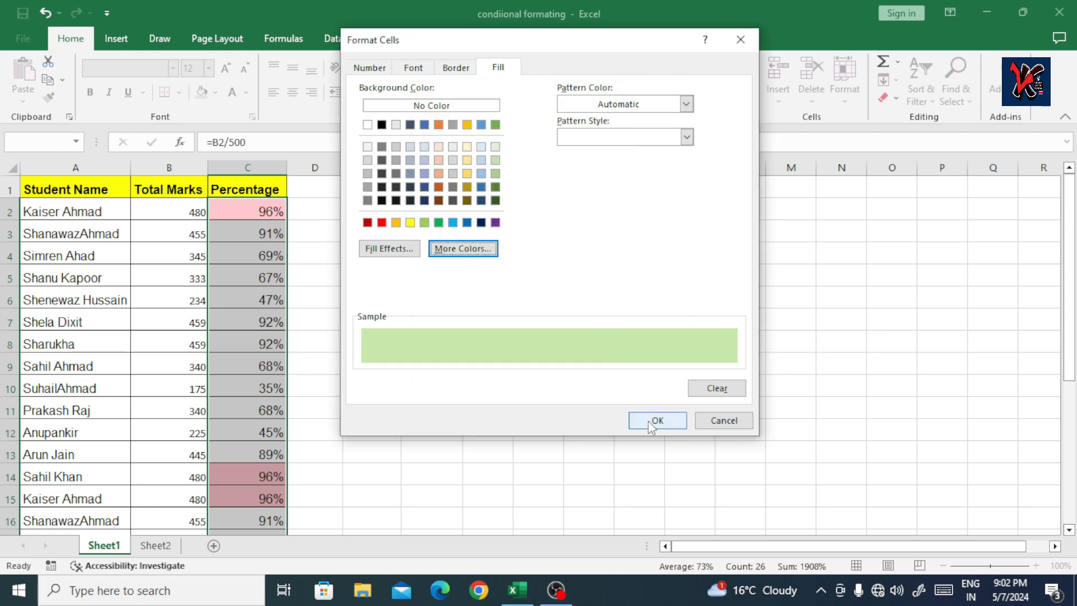
click(651, 422)
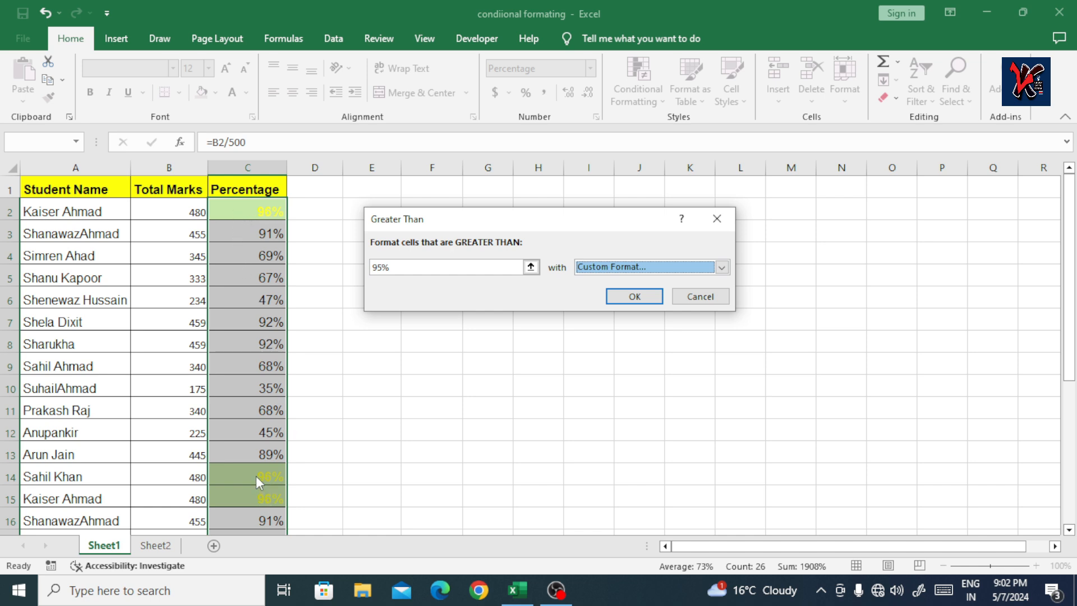
Change the custom format's font colour to black and apply the Greater Than 95% rule to the Percentage column
click(635, 268)
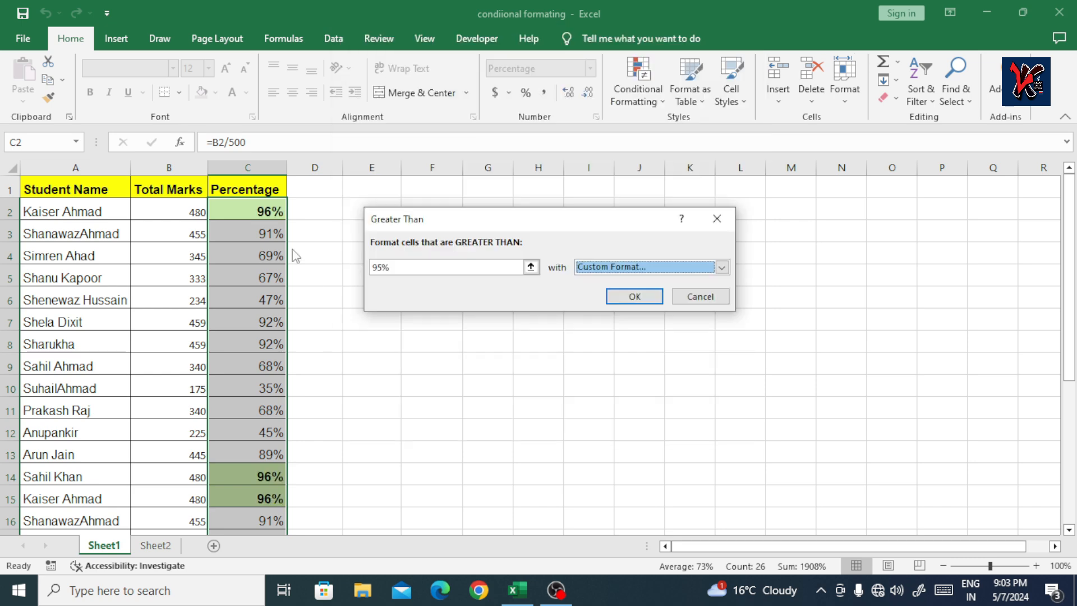
click(635, 297)
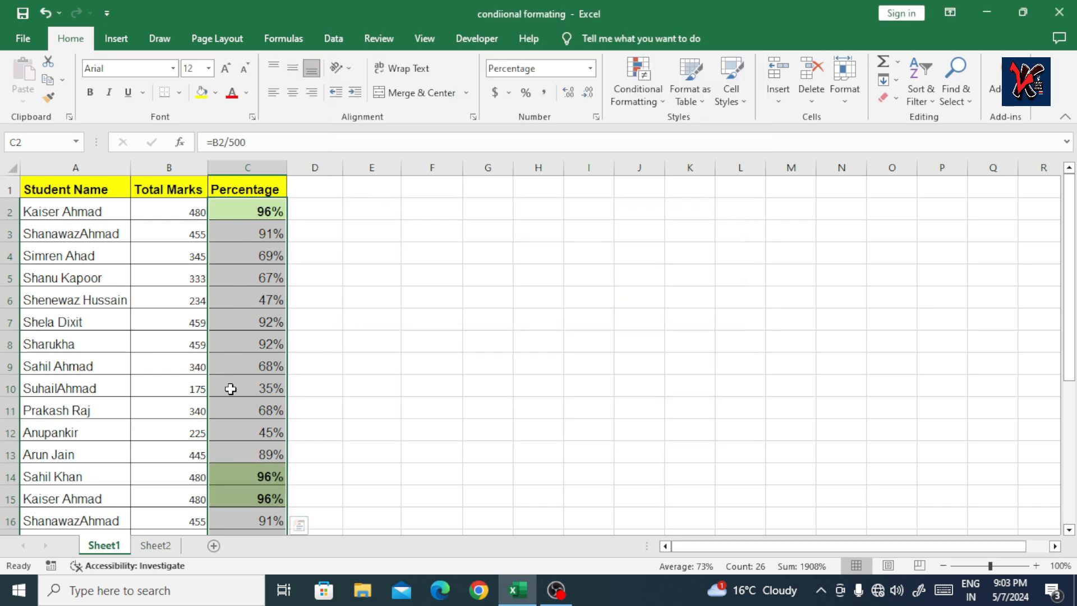
scroll(231, 389, down, 6)
scroll(235, 464, up, 4)
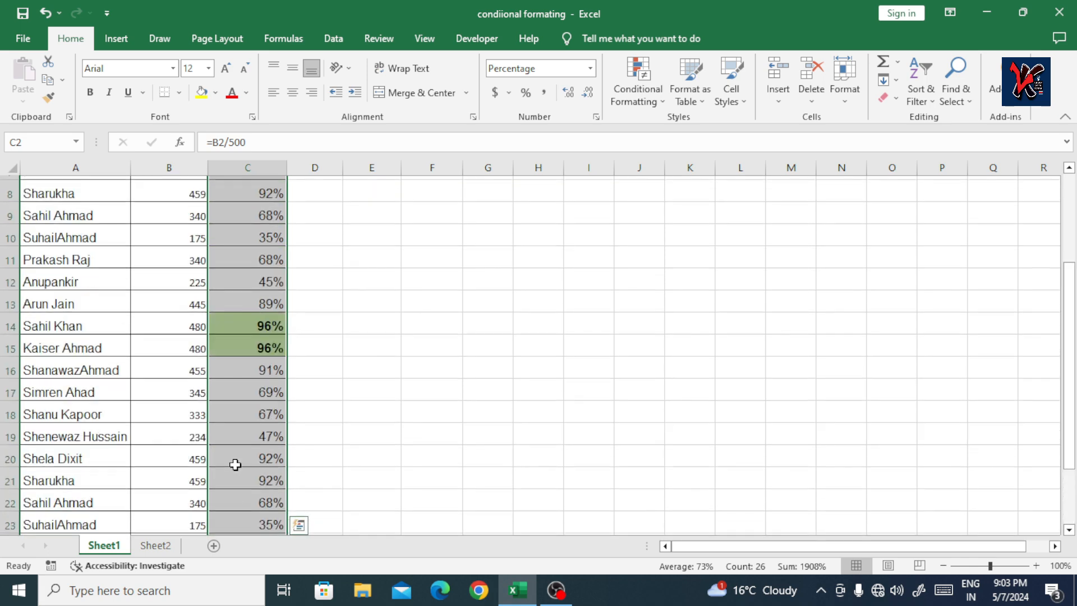
scroll(236, 465, up, 3)
click(343, 326)
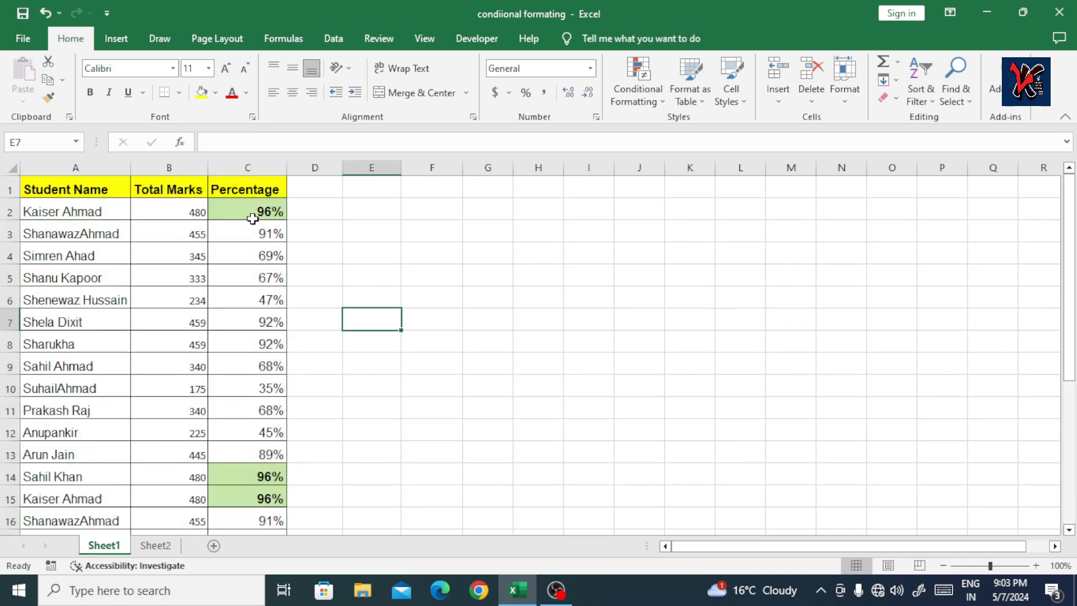
Set the total marks in B2 to 200 and in B4 to 489 to test the rule
scroll(252, 219, down, 4)
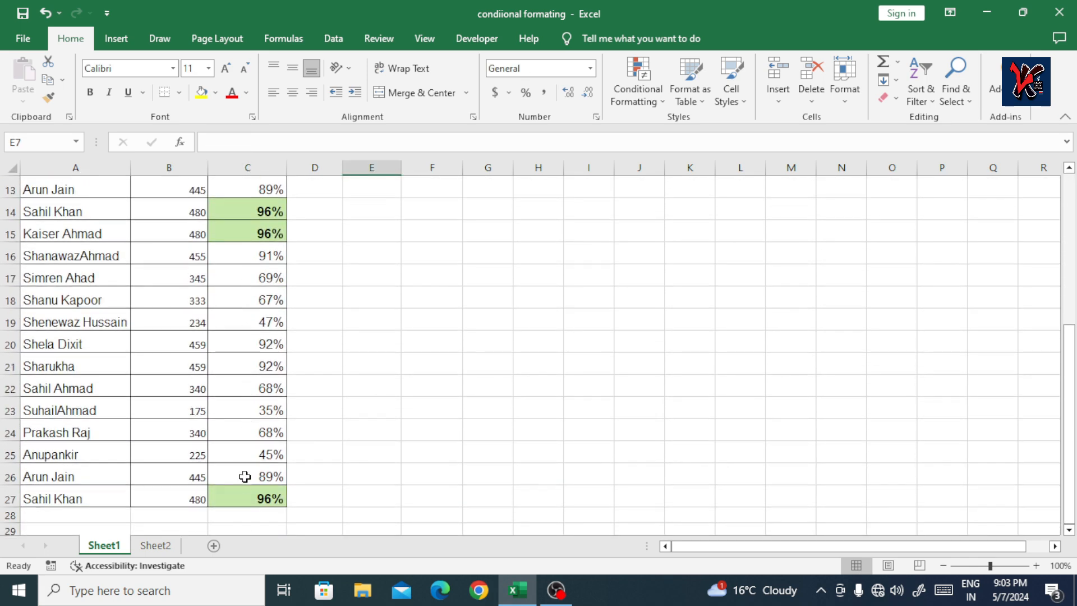
scroll(245, 477, up, 4)
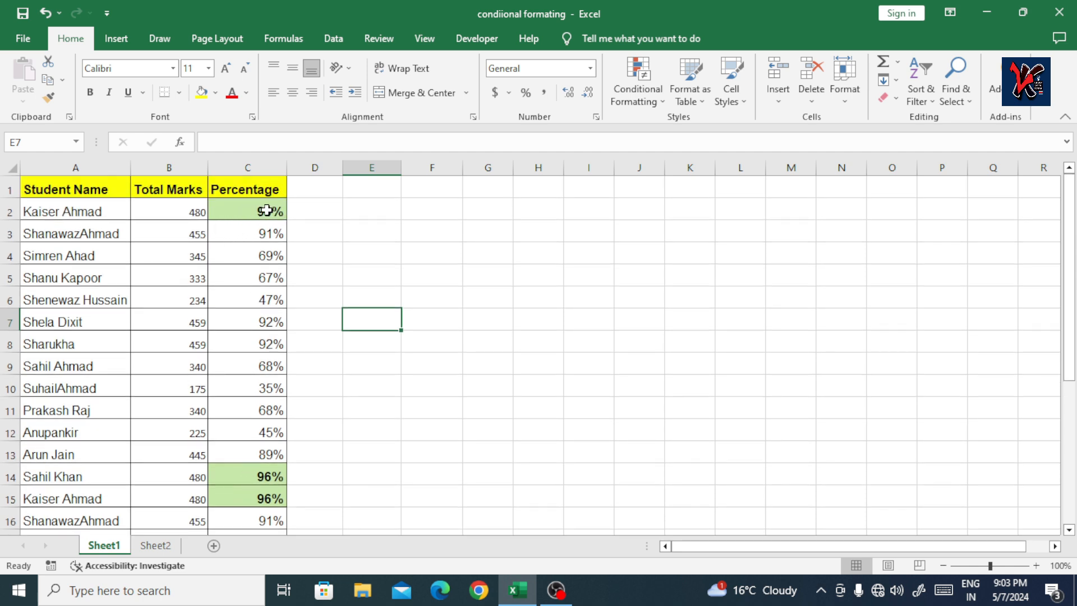
click(194, 211)
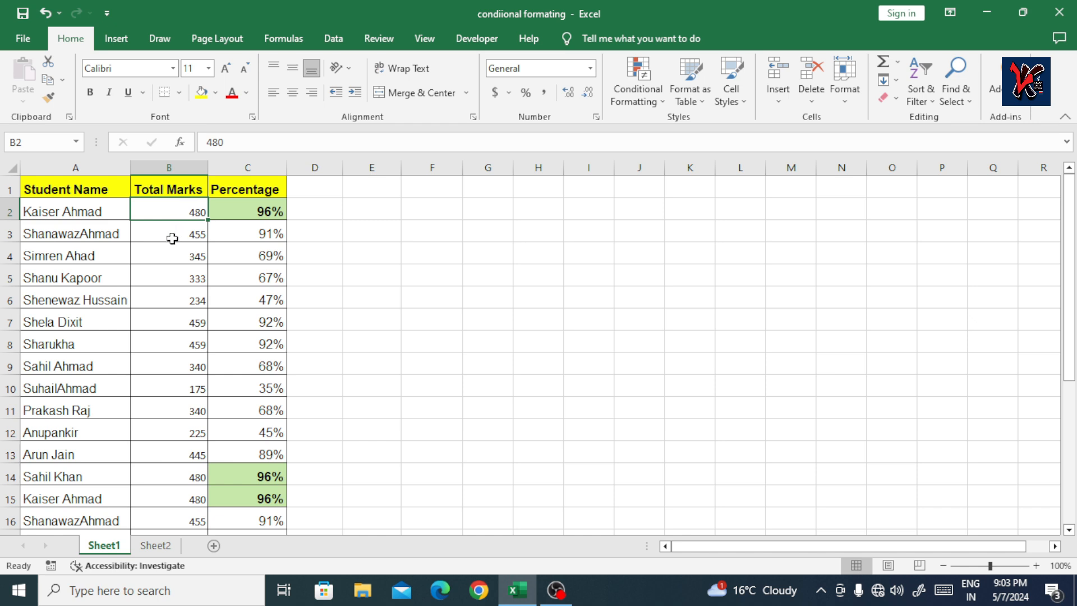
text(200)
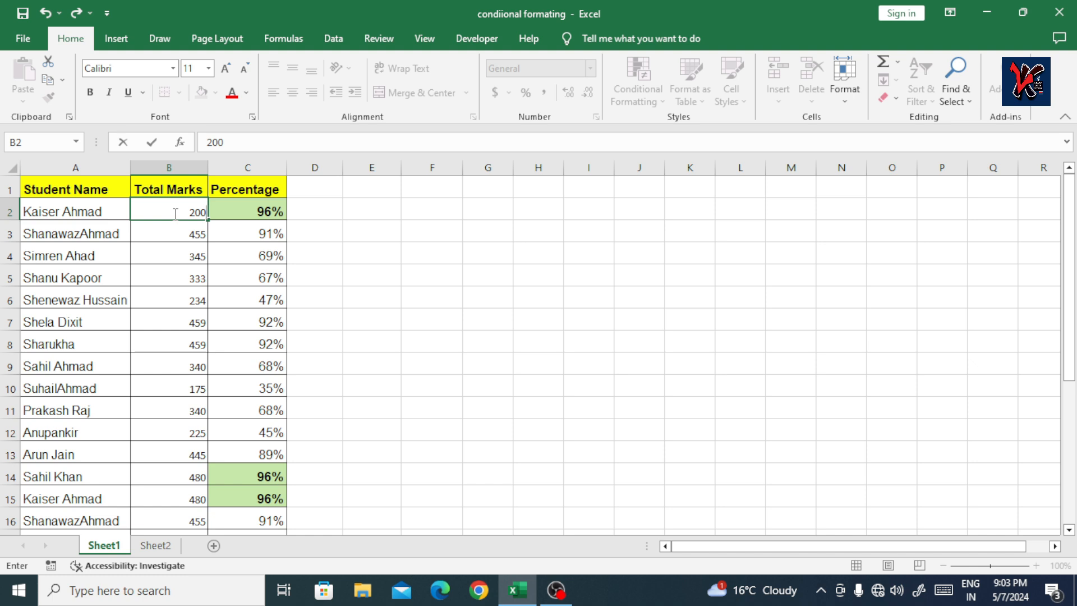
key(Return)
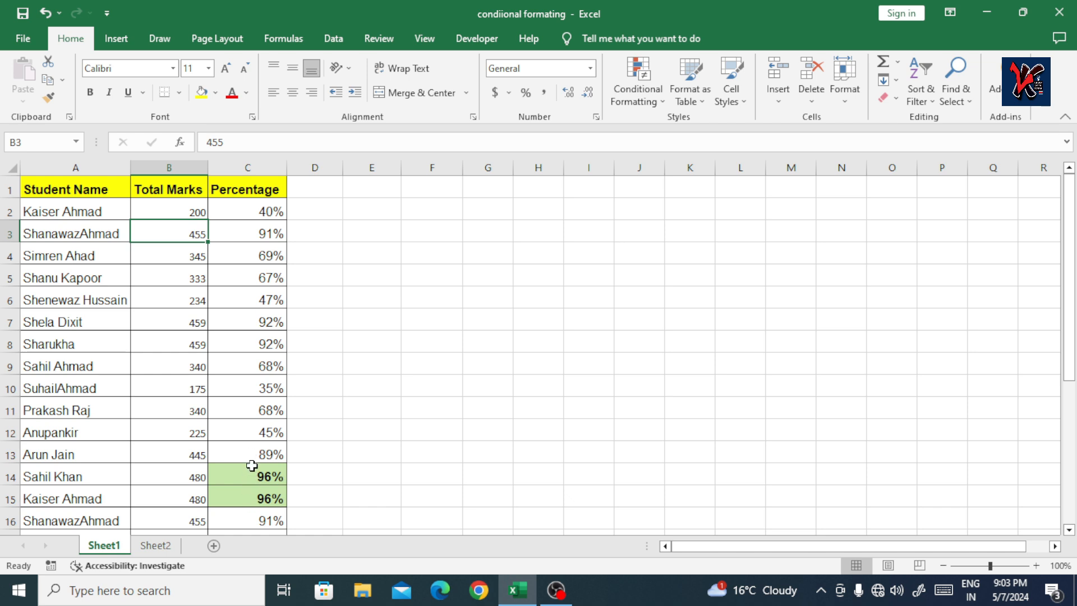
click(184, 255)
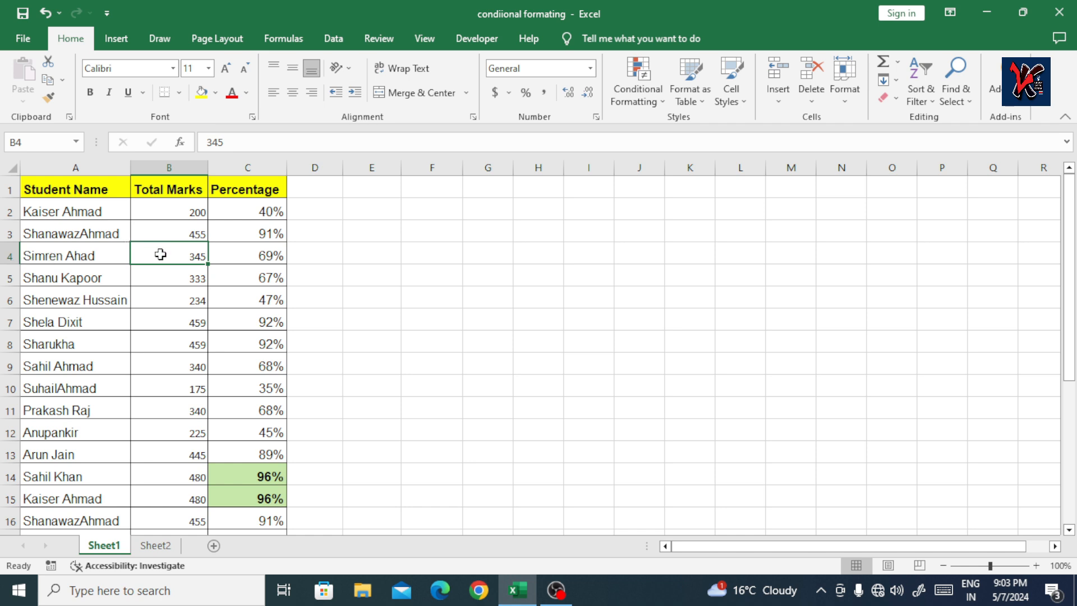
text(489)
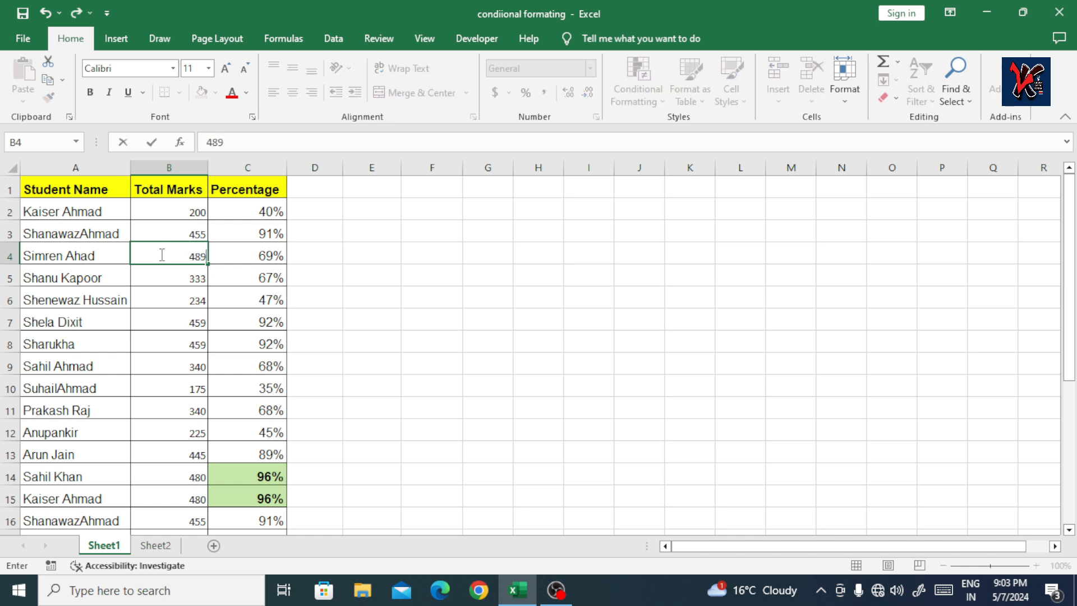
key(Return)
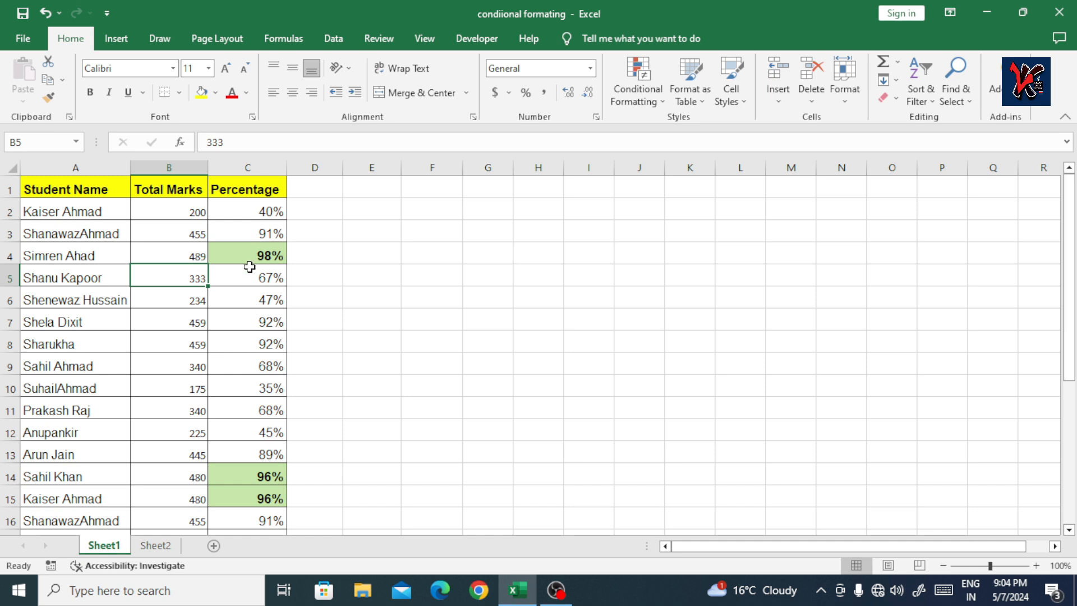
drag(174, 211, 170, 524)
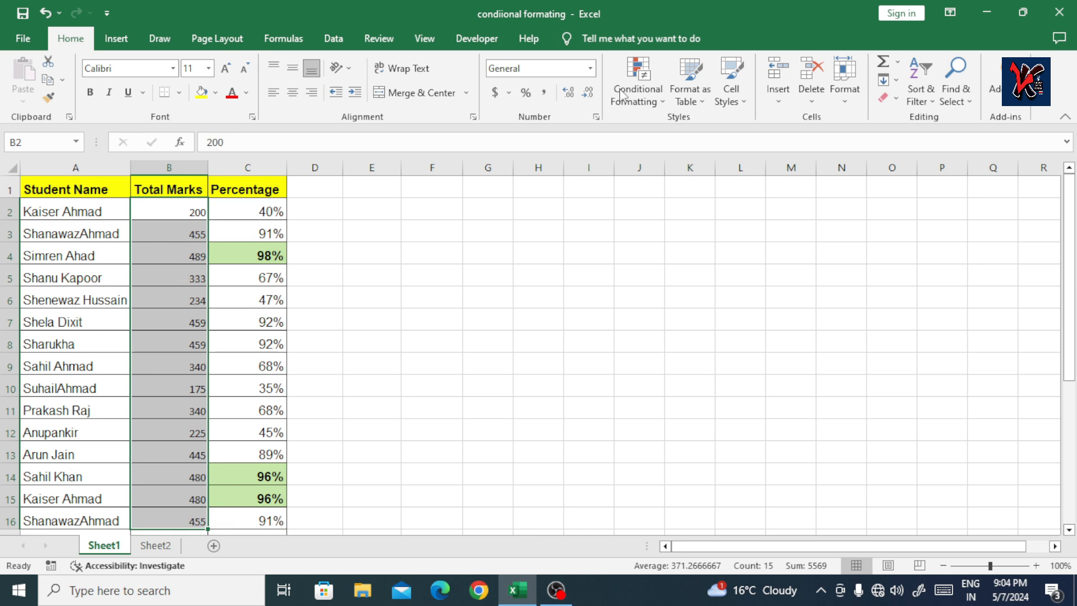
click(654, 105)
mouse_move(669, 124)
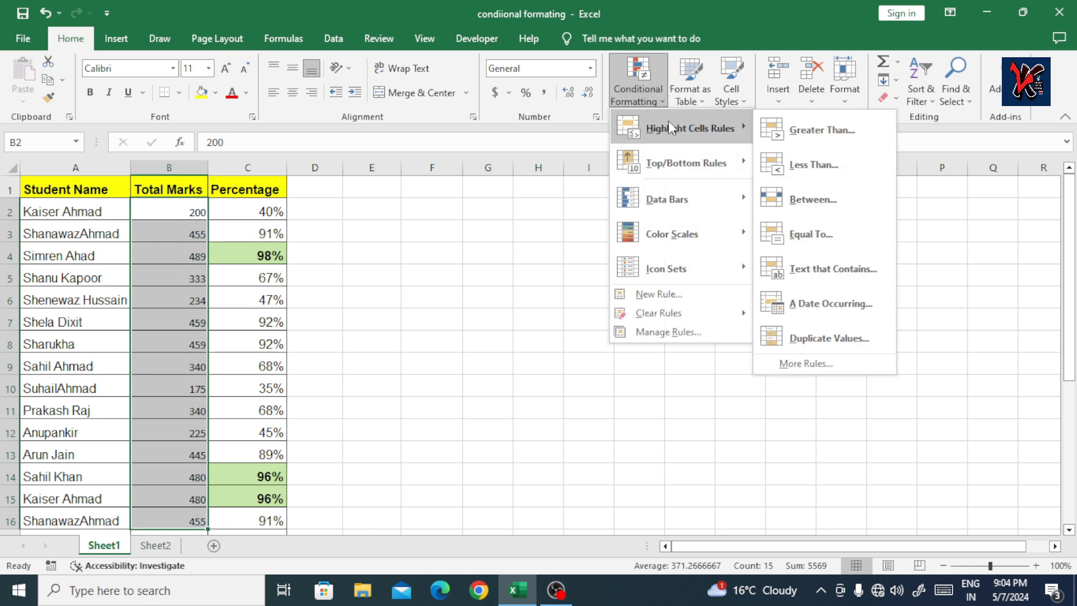
click(808, 131)
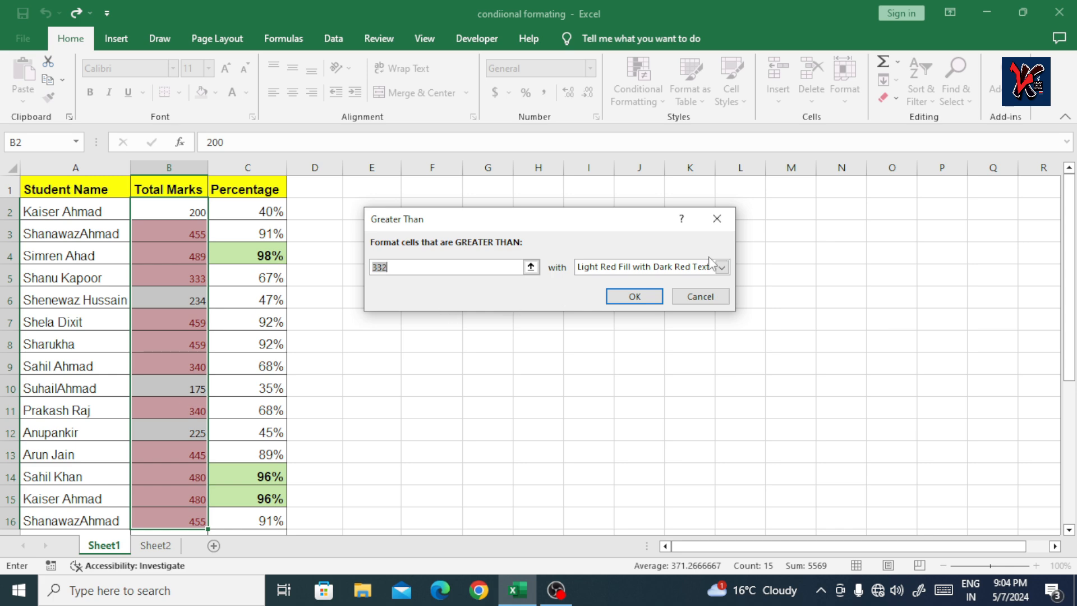
click(706, 267)
click(705, 267)
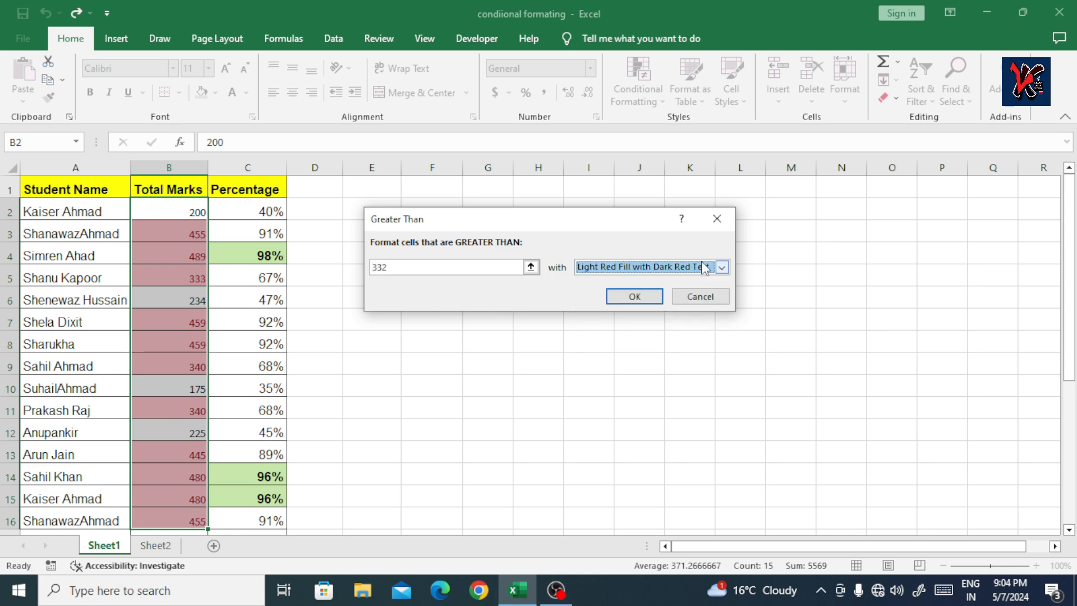
click(717, 219)
click(488, 297)
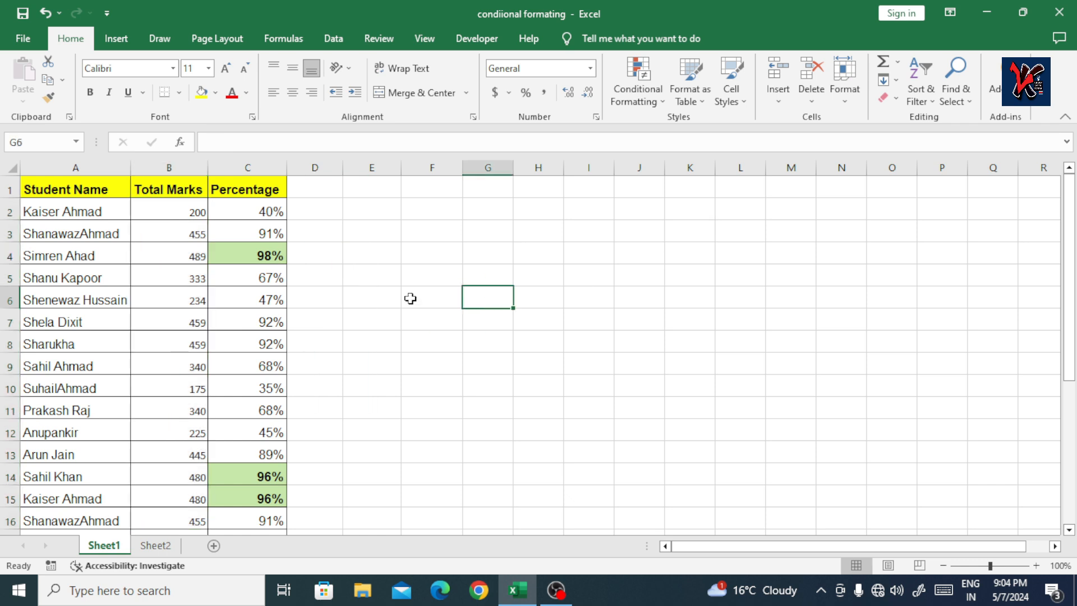
Clear the conditional formatting rules from the percentage cells C2:C27
click(243, 208)
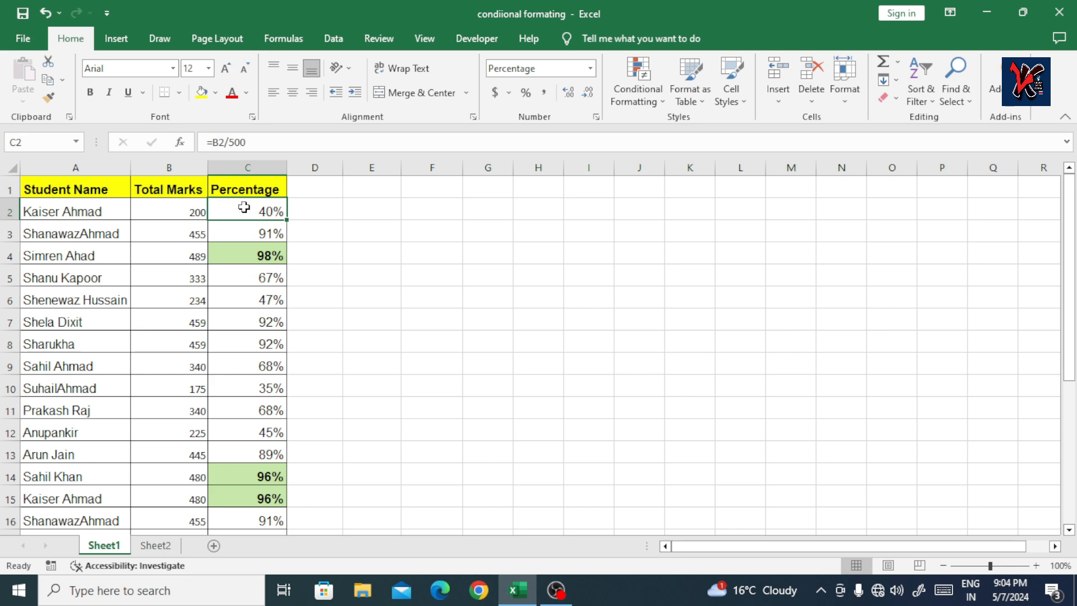
key(ctrl+shift+Down)
scroll(332, 287, up, 5)
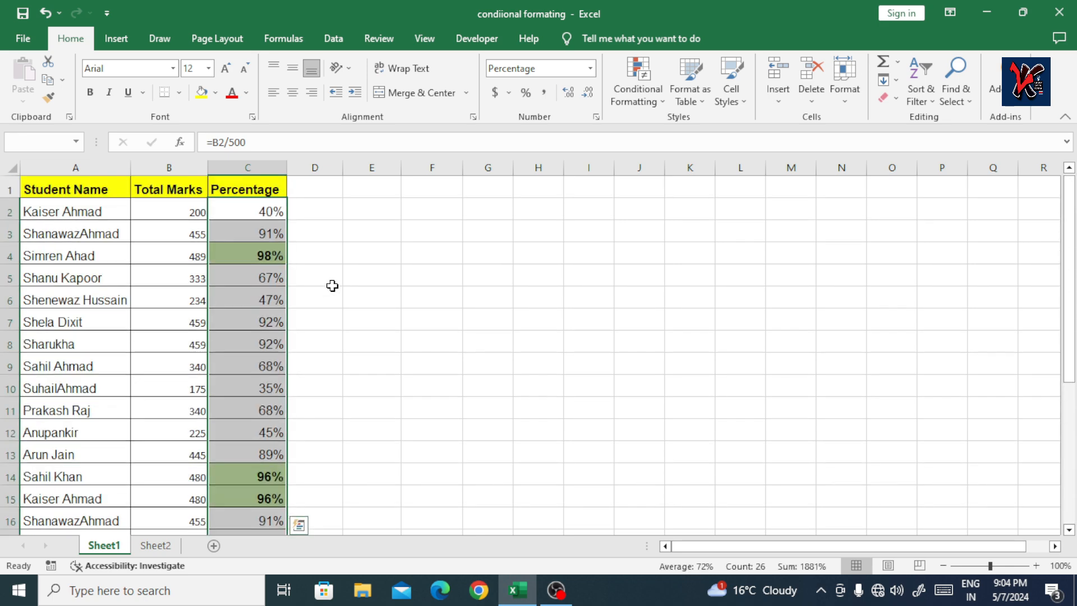
scroll(236, 216, down, 5)
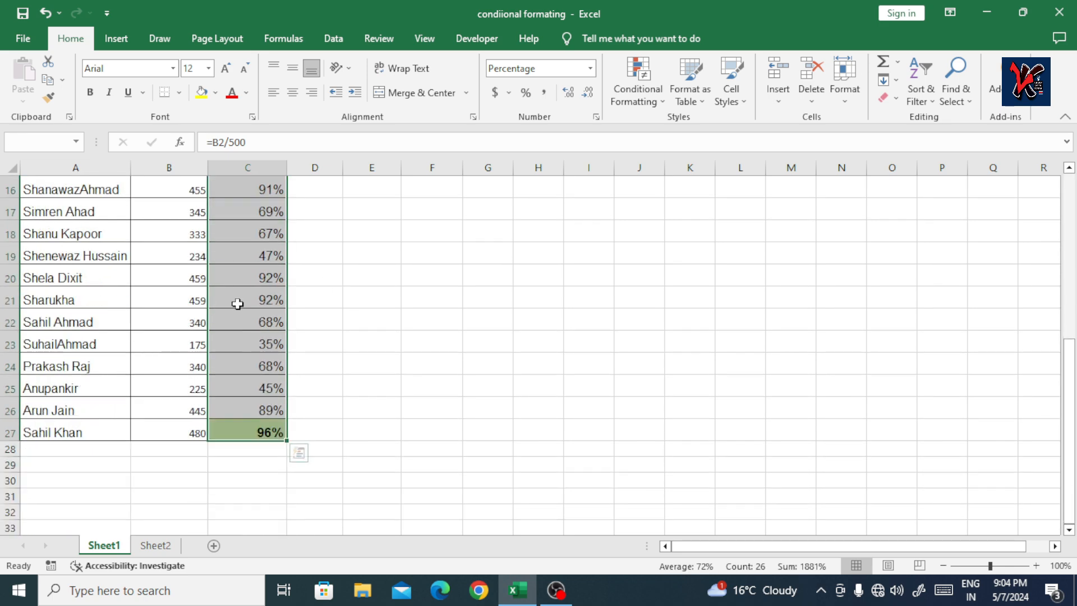
click(664, 102)
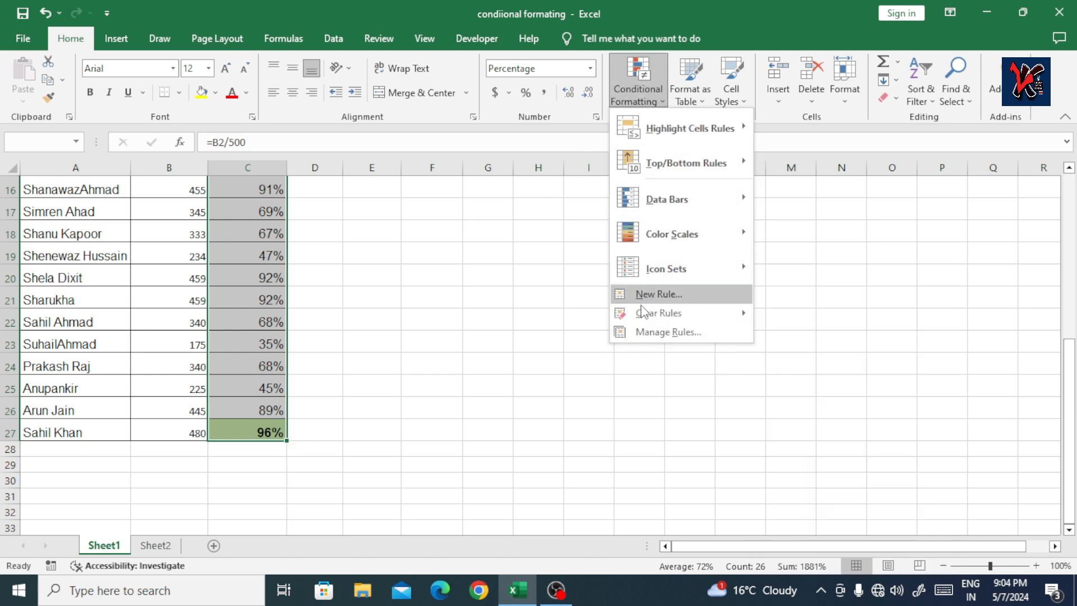
mouse_move(644, 317)
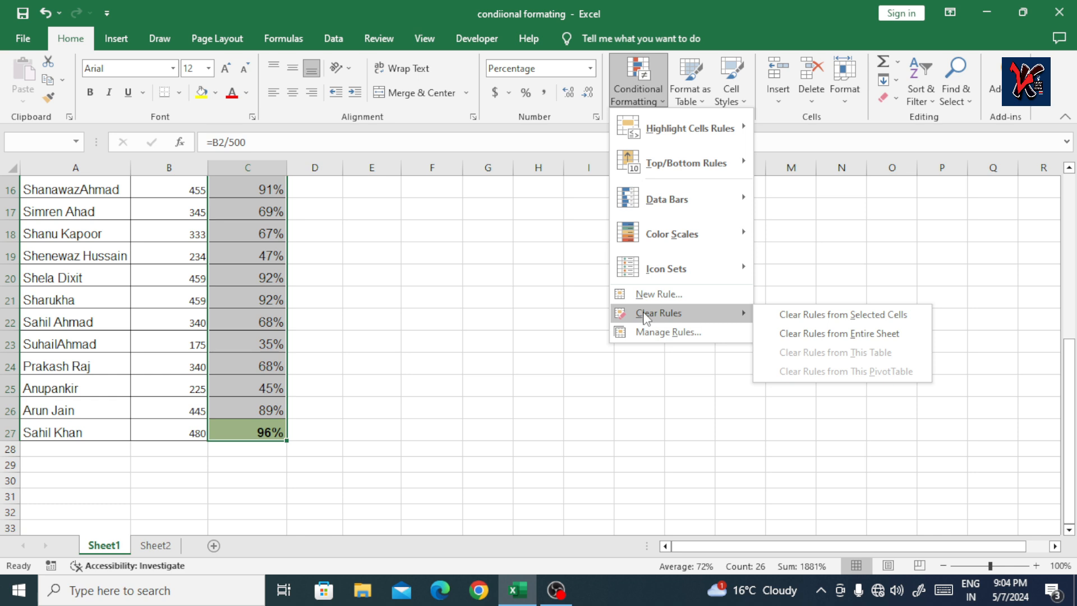
click(828, 316)
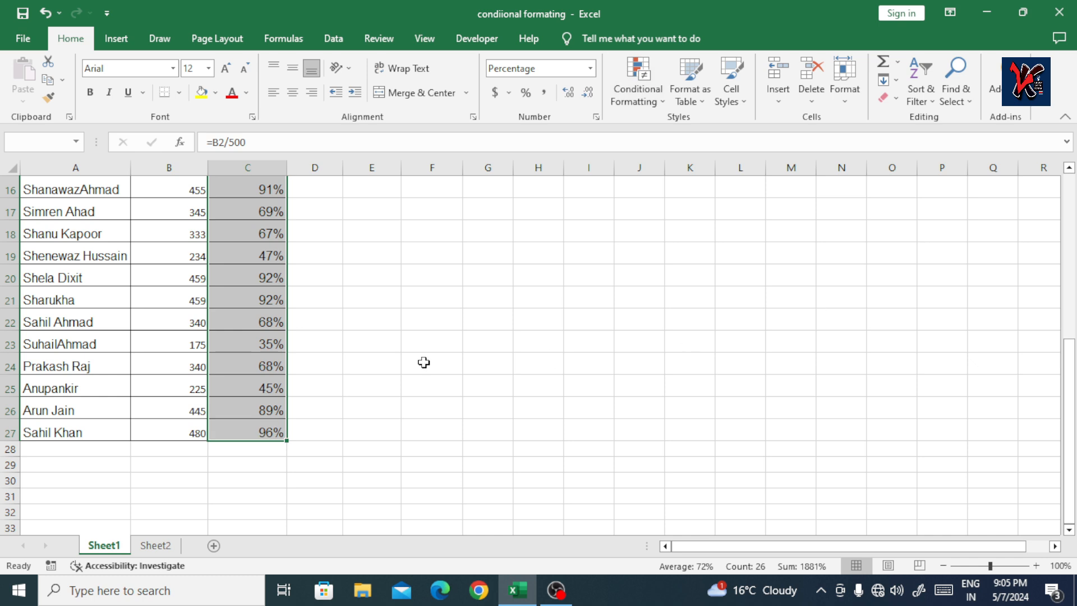
scroll(423, 363, up, 5)
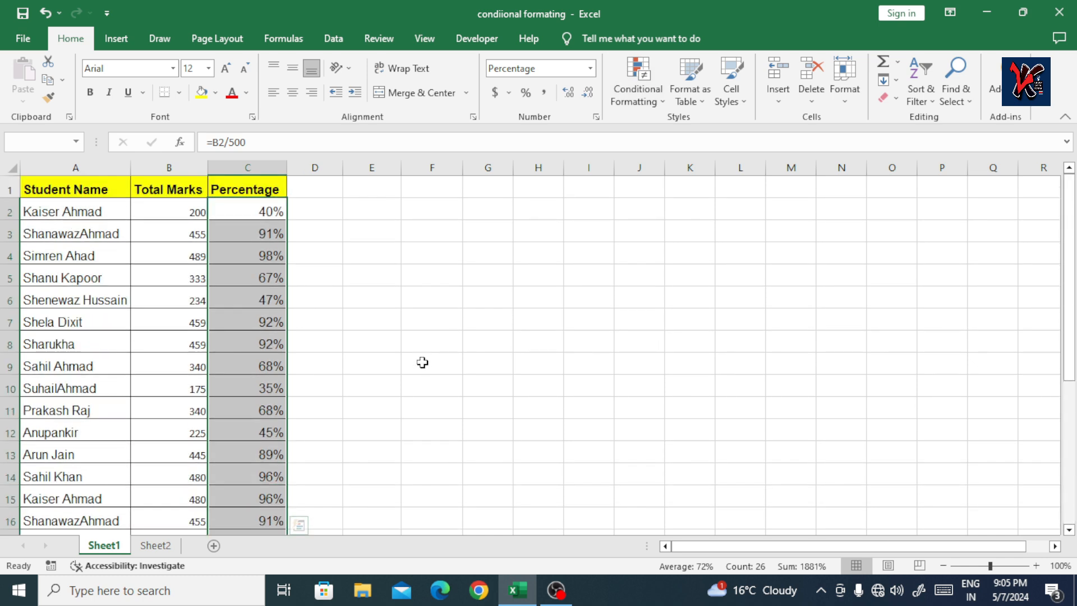
click(324, 290)
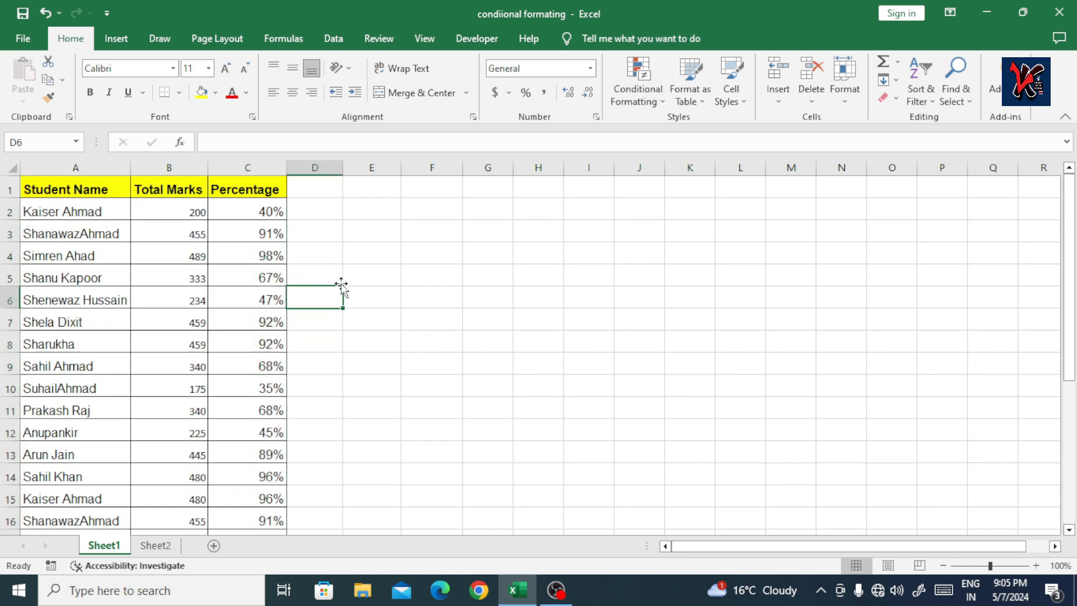
Start a Less Than highlight rule on percentage cells C2:C27 with a threshold of 30%
drag(235, 219, 251, 507)
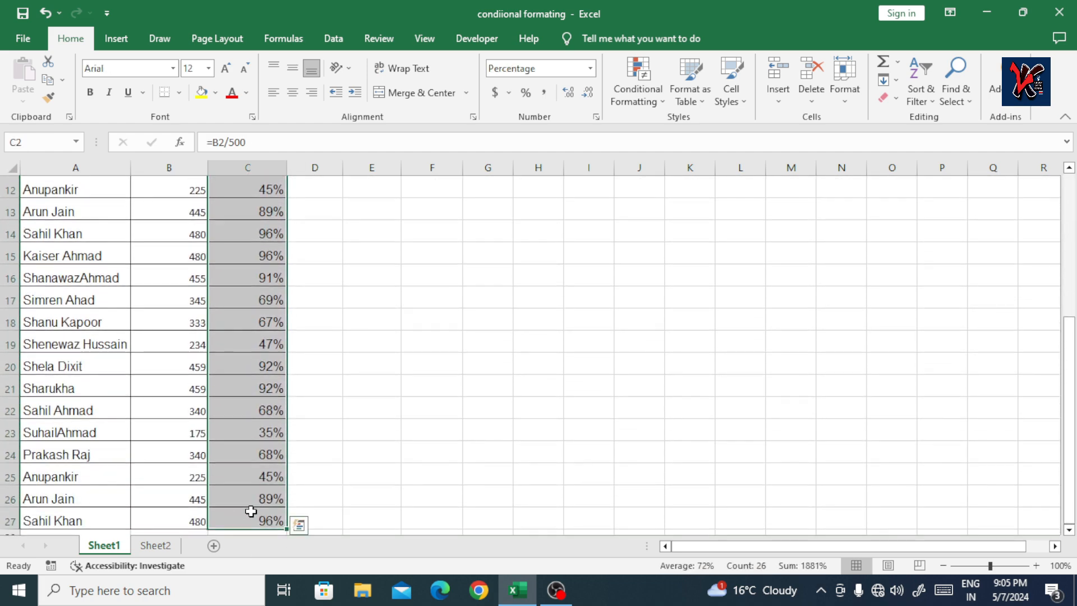
scroll(621, 207, up, 4)
click(651, 98)
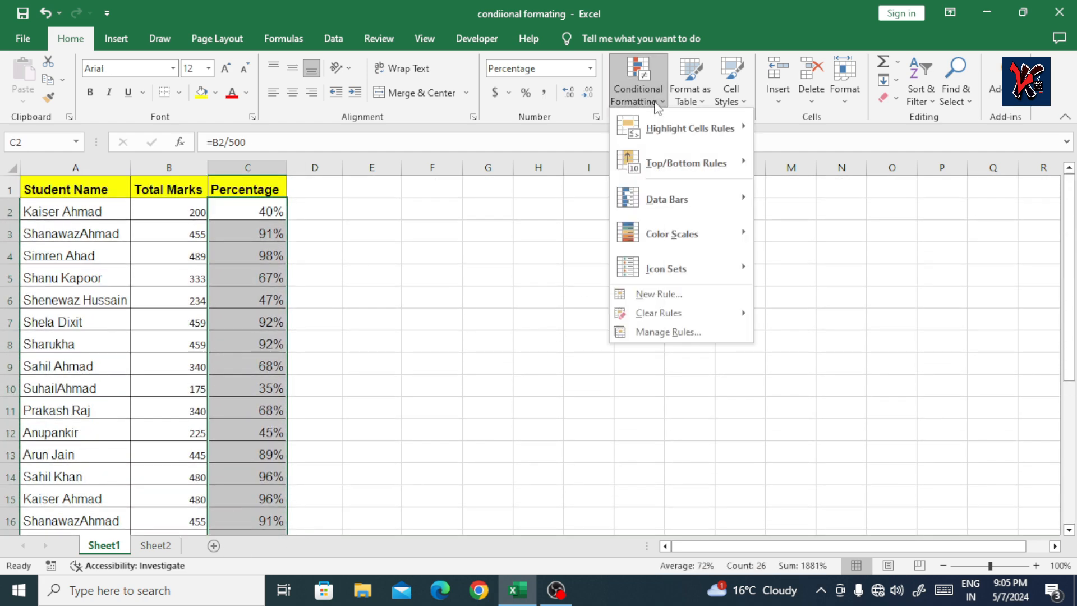
mouse_move(665, 133)
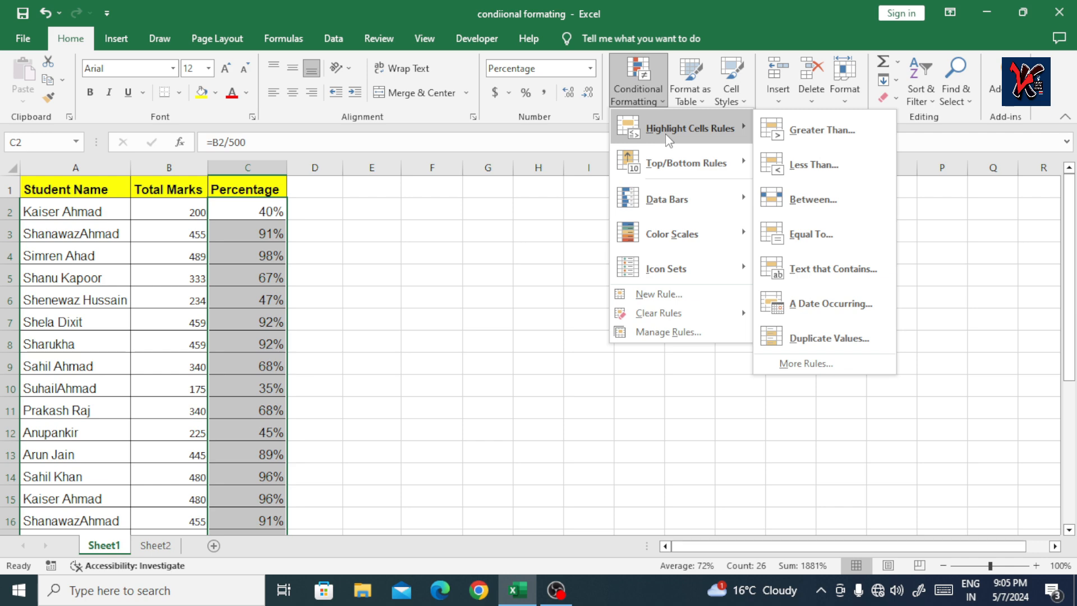
click(846, 178)
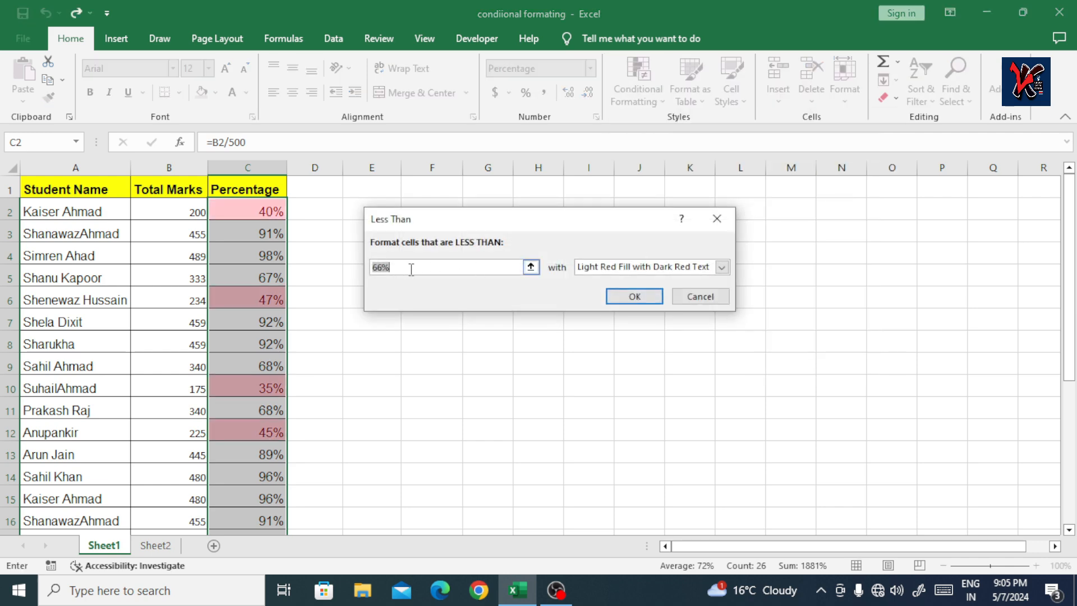
text(30)
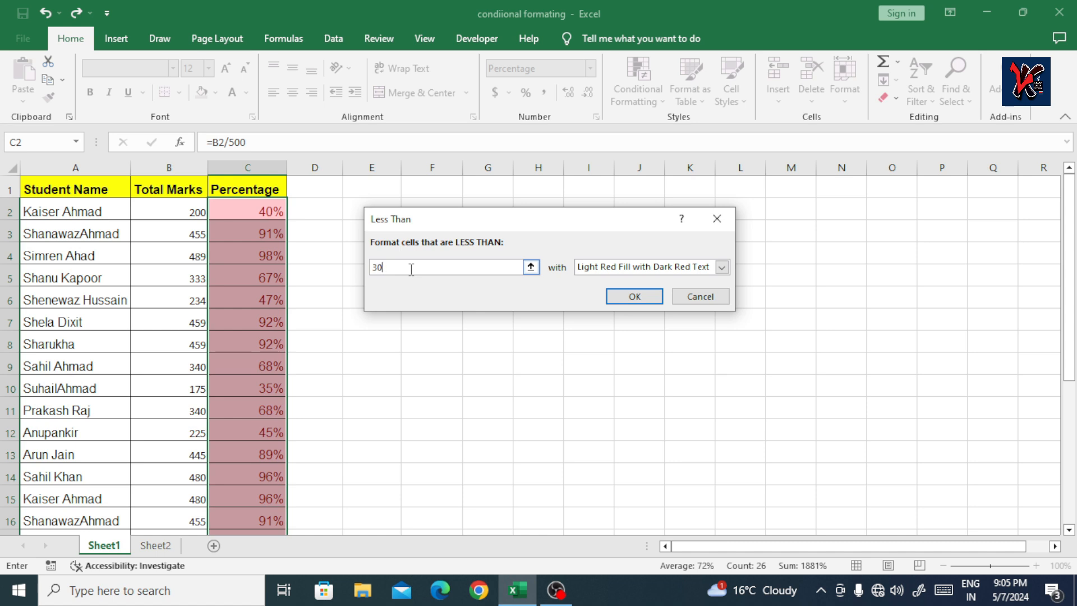
text(%)
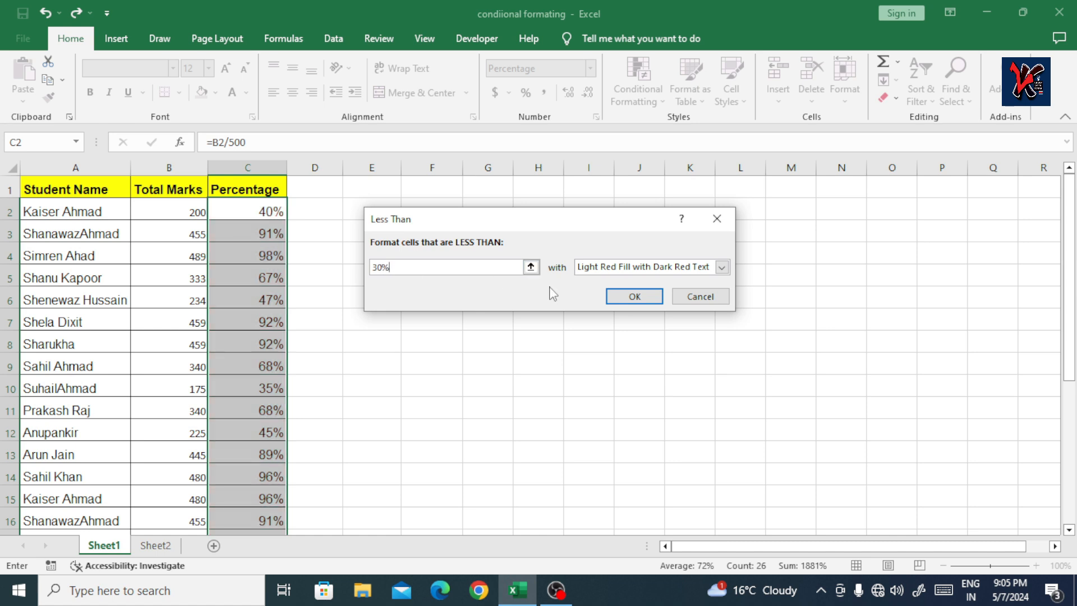
Choose a custom format for the Less Than 30% rule with bold font style and a red fill
click(722, 267)
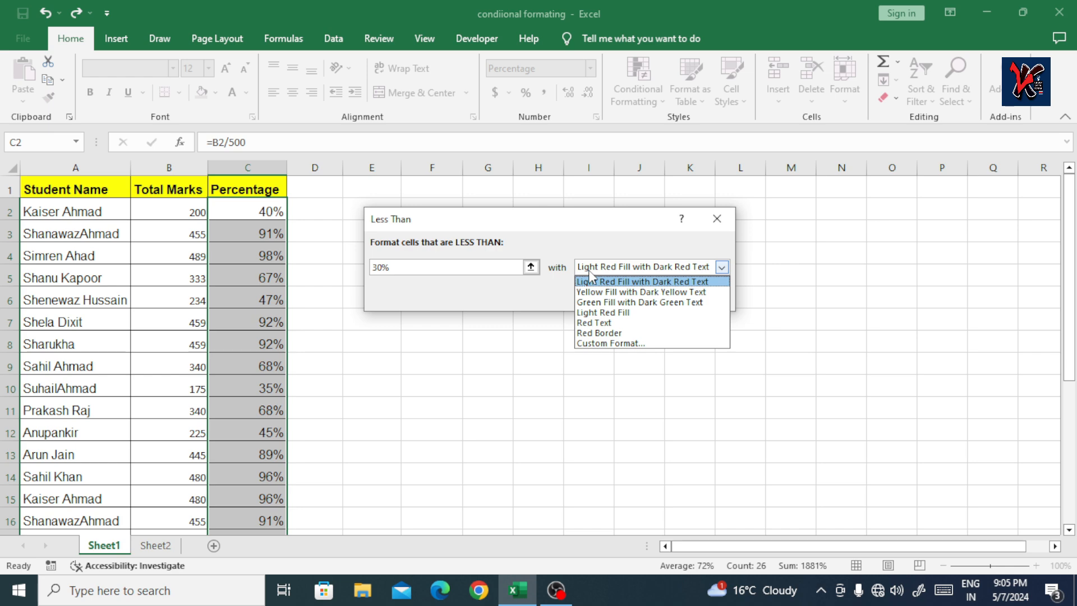
click(590, 344)
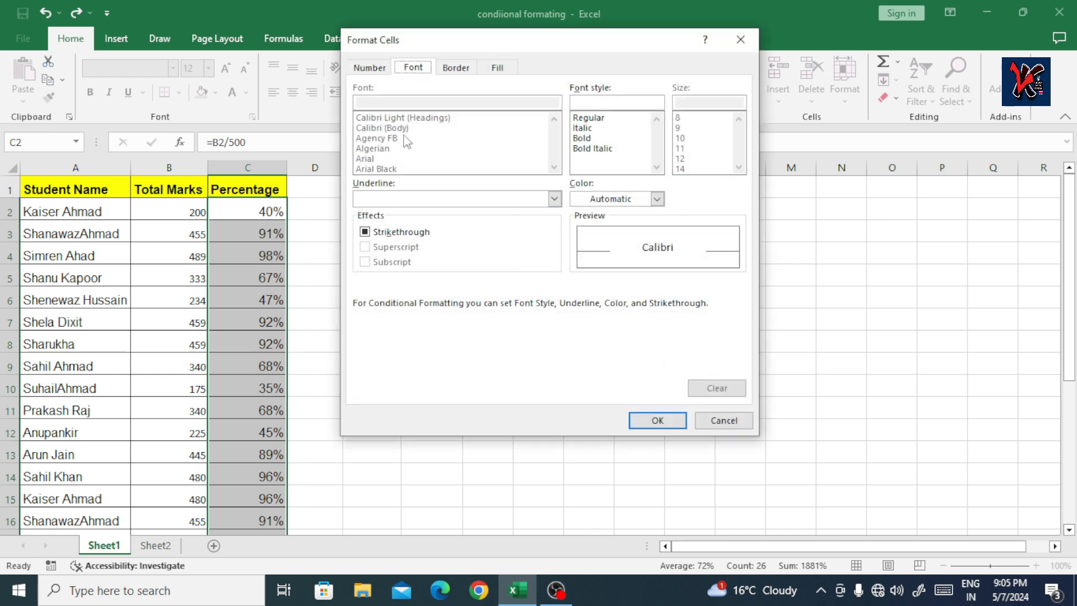
click(583, 139)
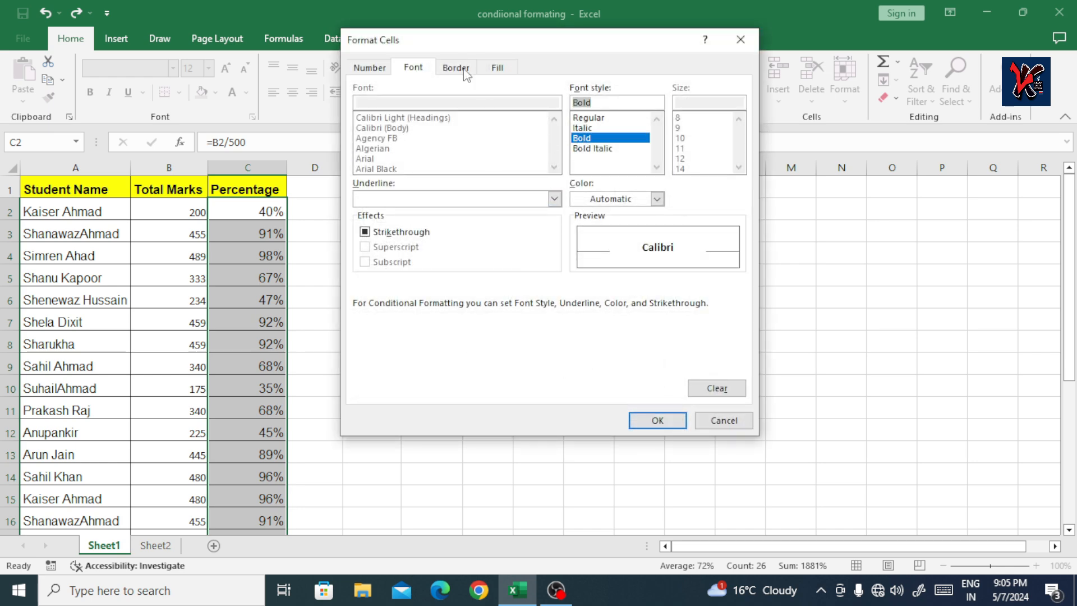
click(494, 68)
click(382, 223)
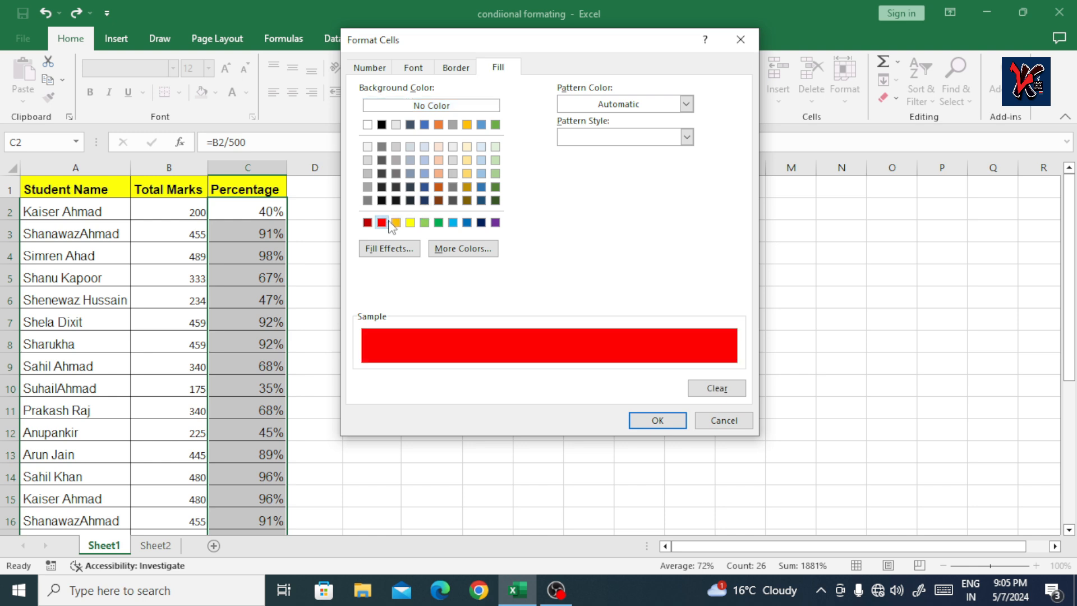
Set the custom format's font colour to black and apply the Less Than 30% rule to the percentage cells
click(409, 70)
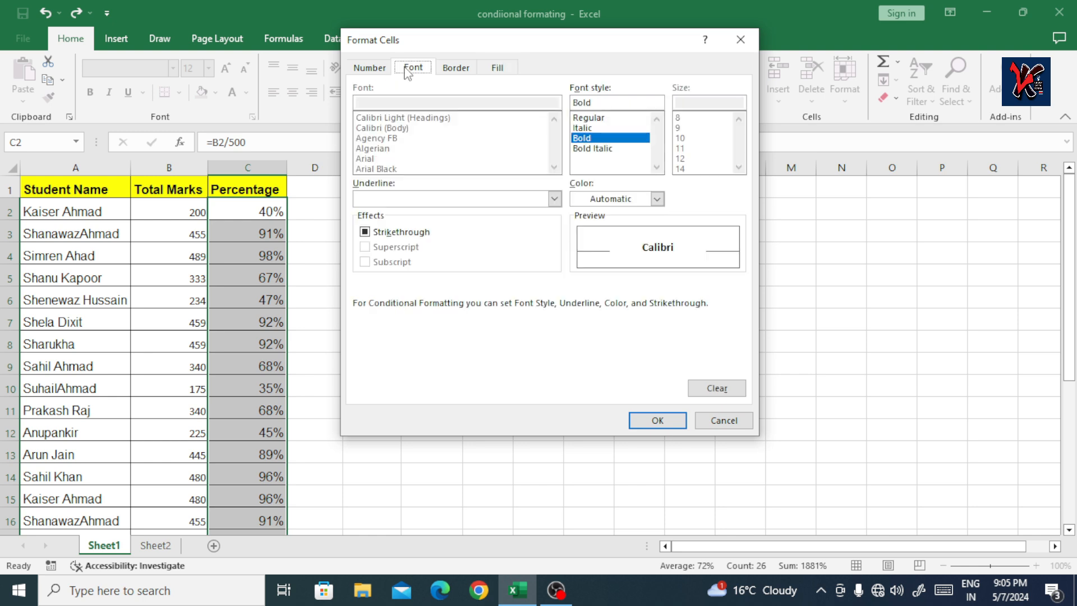
click(614, 201)
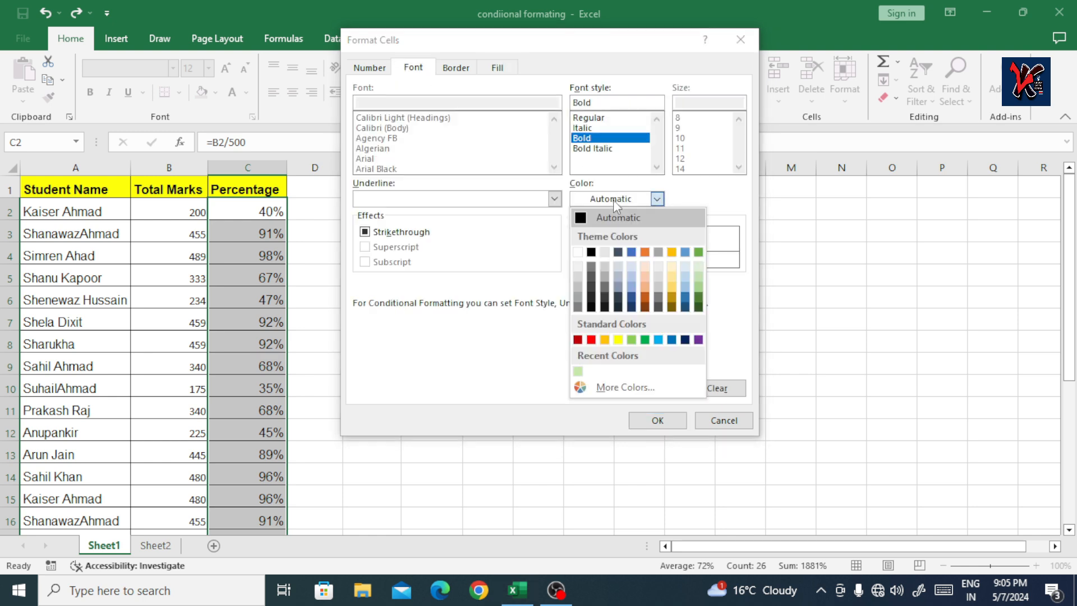
click(592, 253)
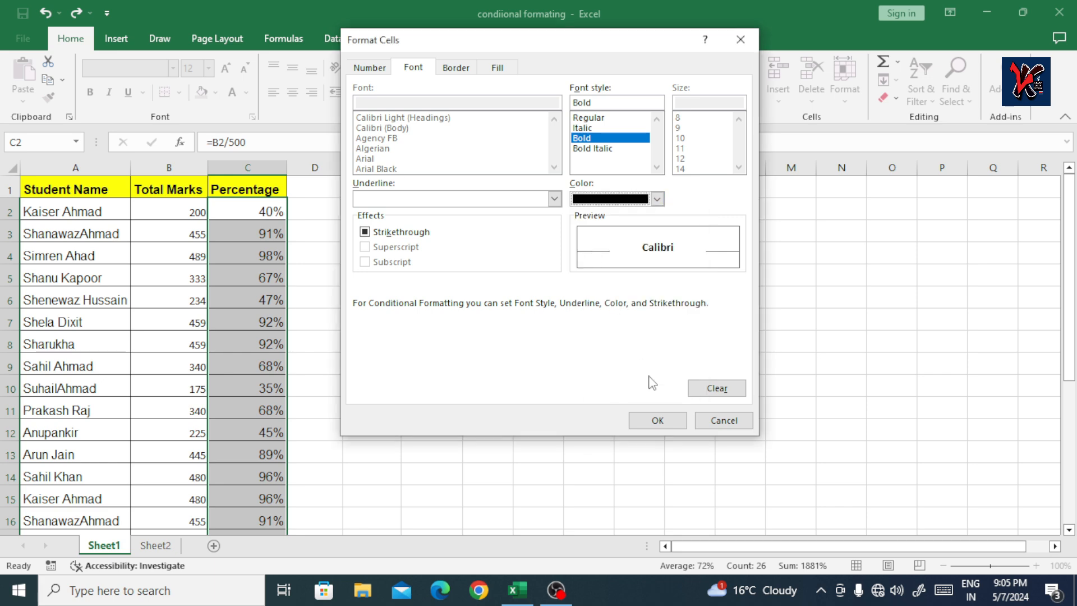
click(657, 420)
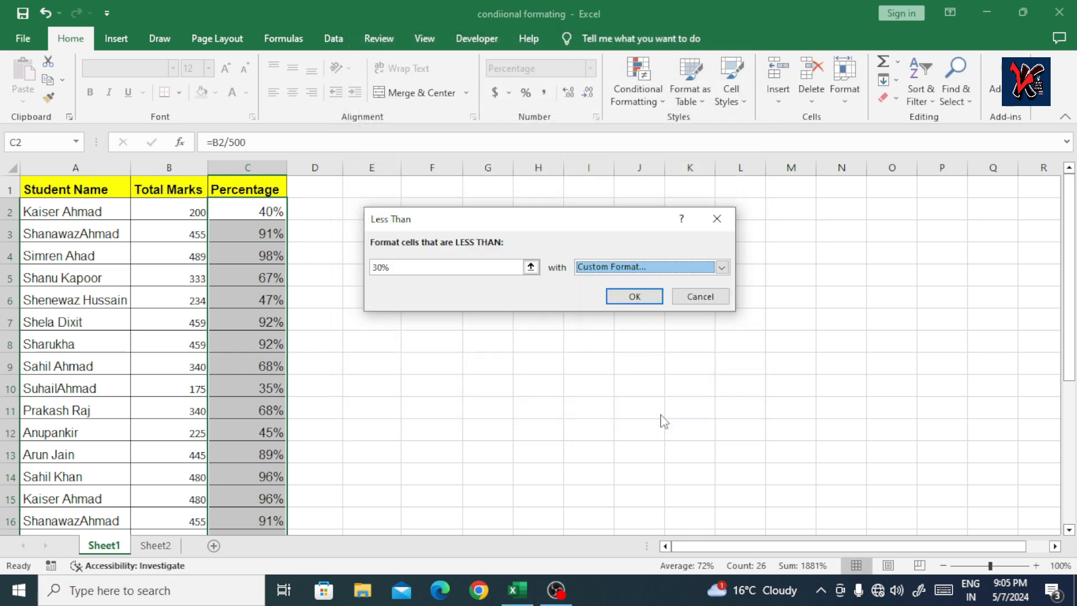
click(634, 297)
Set the total marks in B2 to 100 and in B4 to 120 to test the Less Than rule
scroll(329, 365, down, 5)
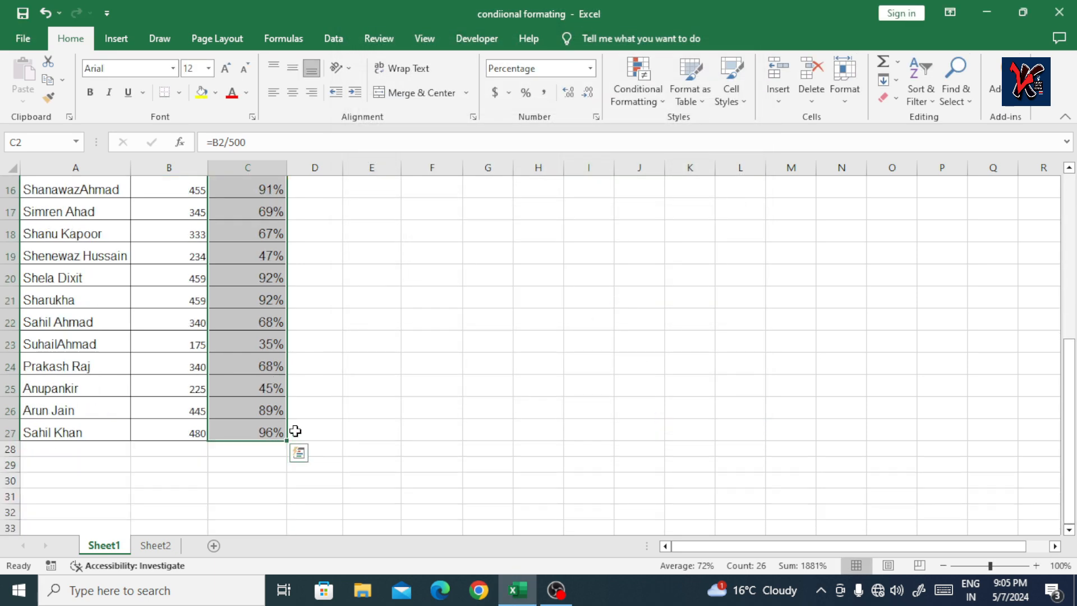
scroll(280, 427, up, 5)
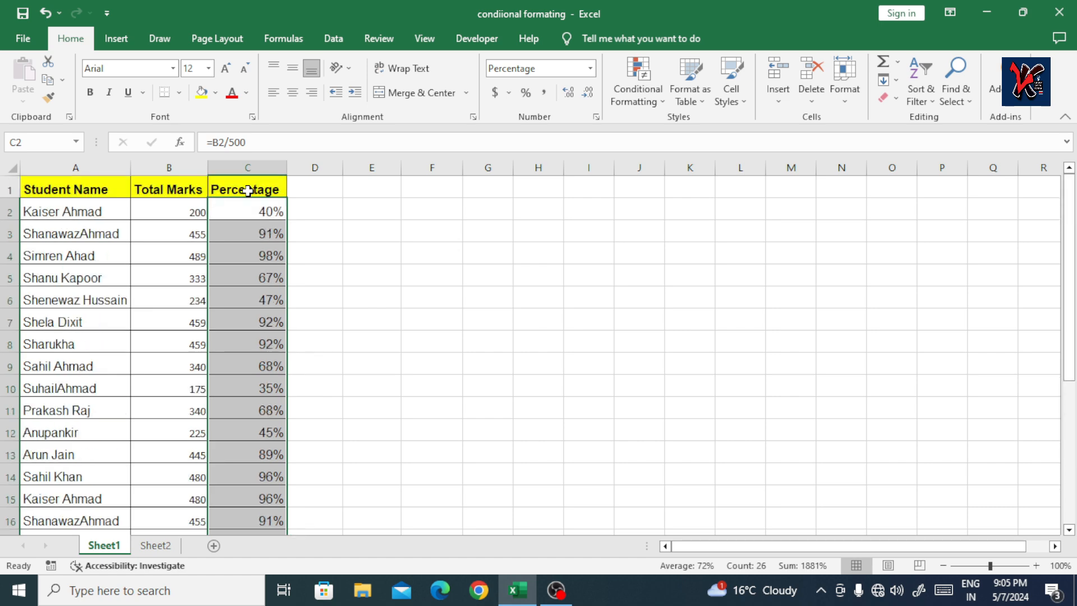
scroll(248, 344, down, 4)
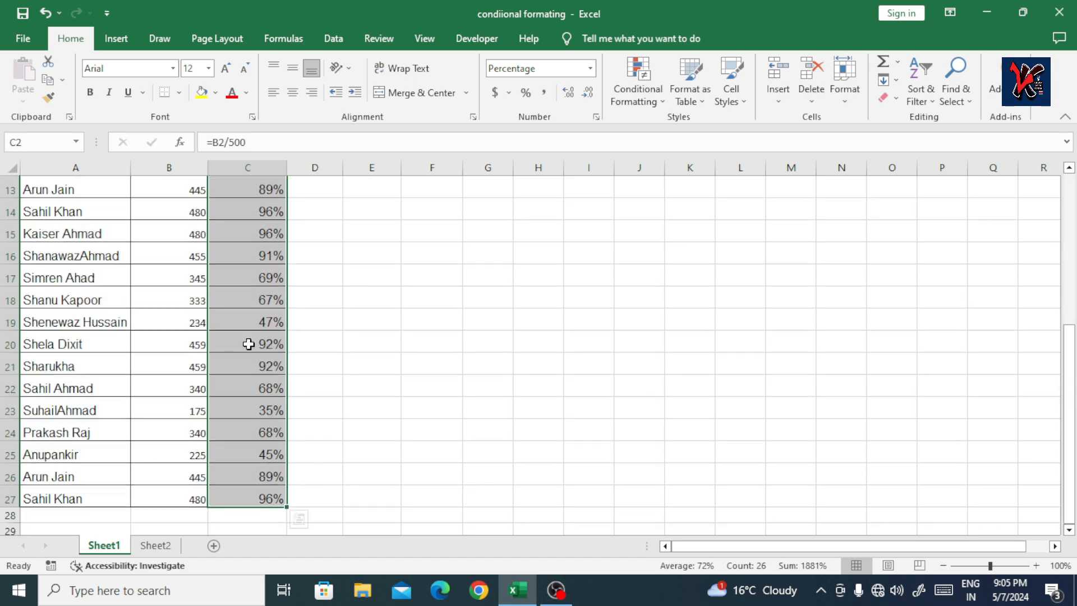
scroll(248, 344, up, 4)
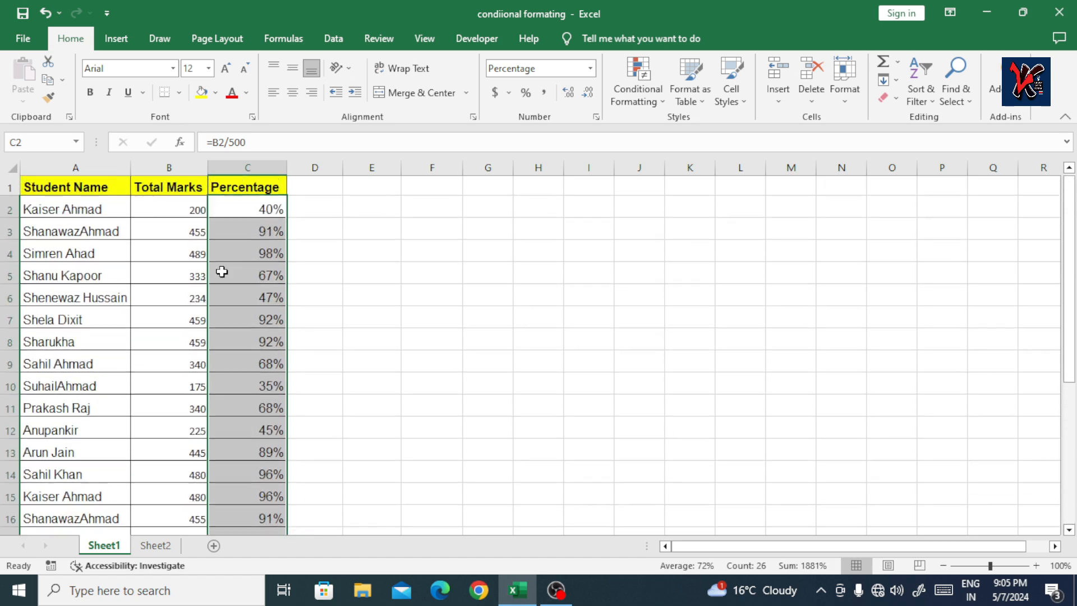
click(172, 215)
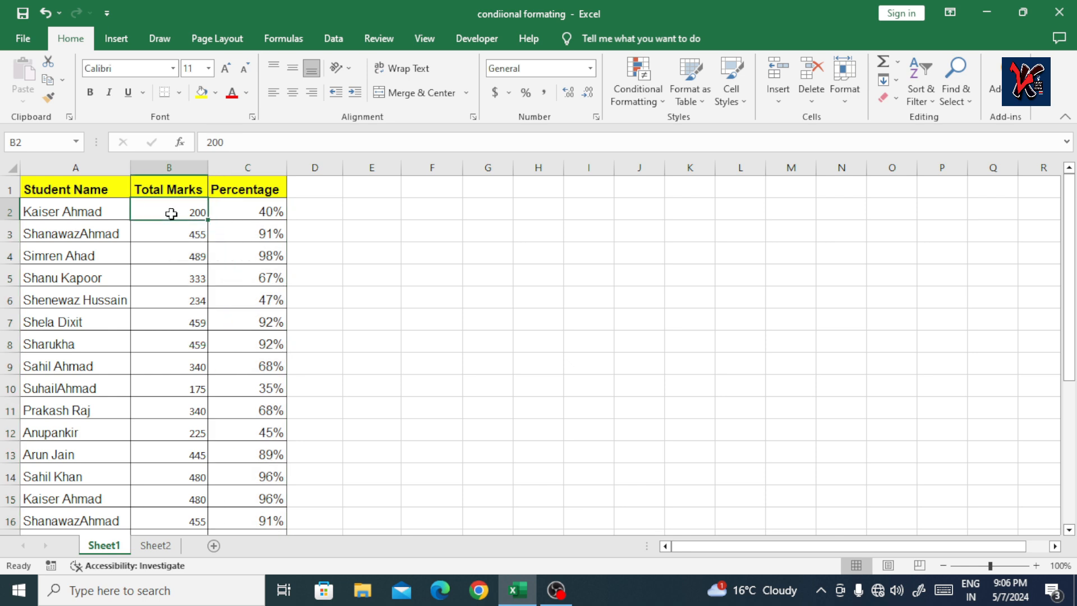
text(1)
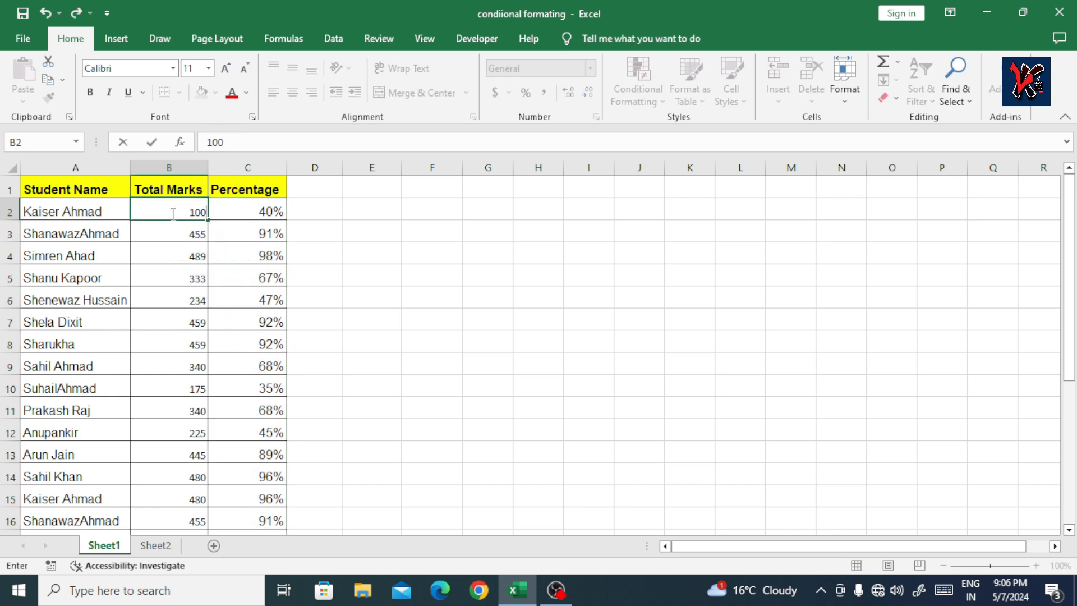
key(Return)
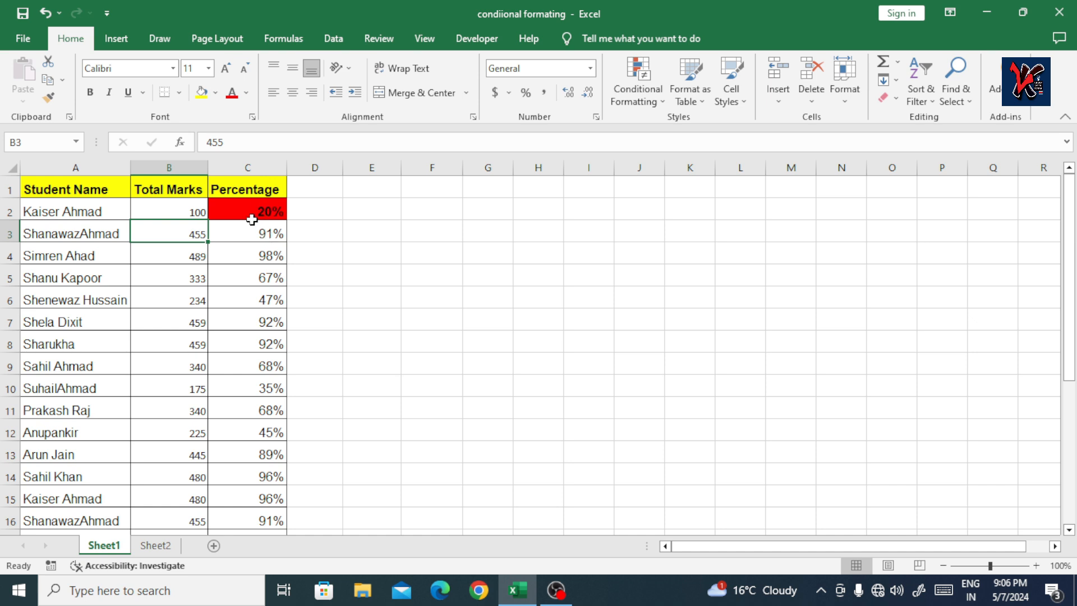
click(184, 258)
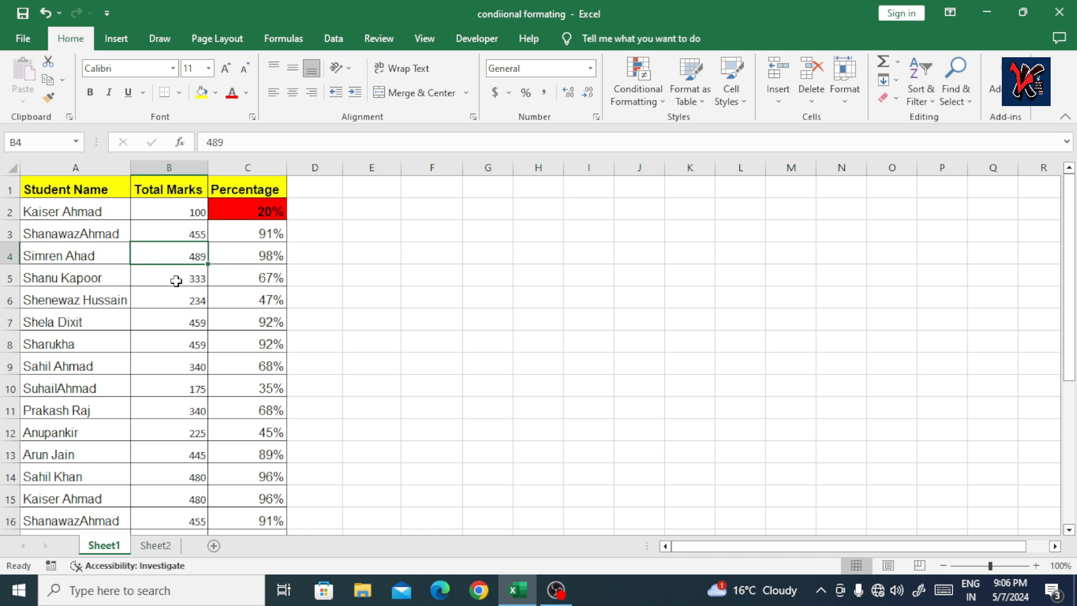
text(120)
key(Return)
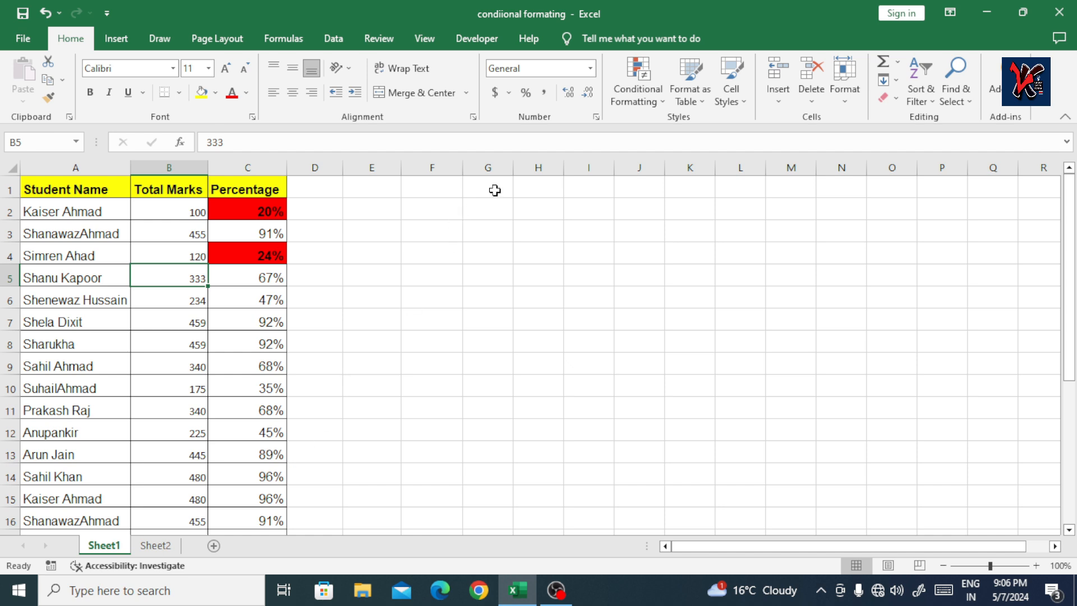
Start a Between highlight rule on percentage cells C2:C27 with limits of 90% and 100%
click(638, 97)
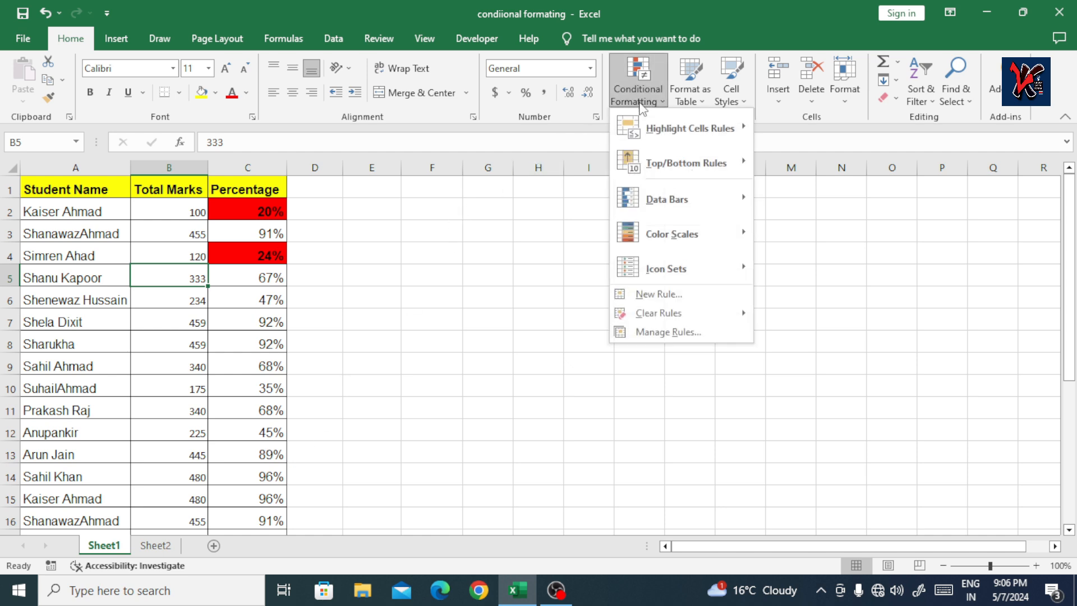
click(240, 210)
drag(240, 209, 238, 476)
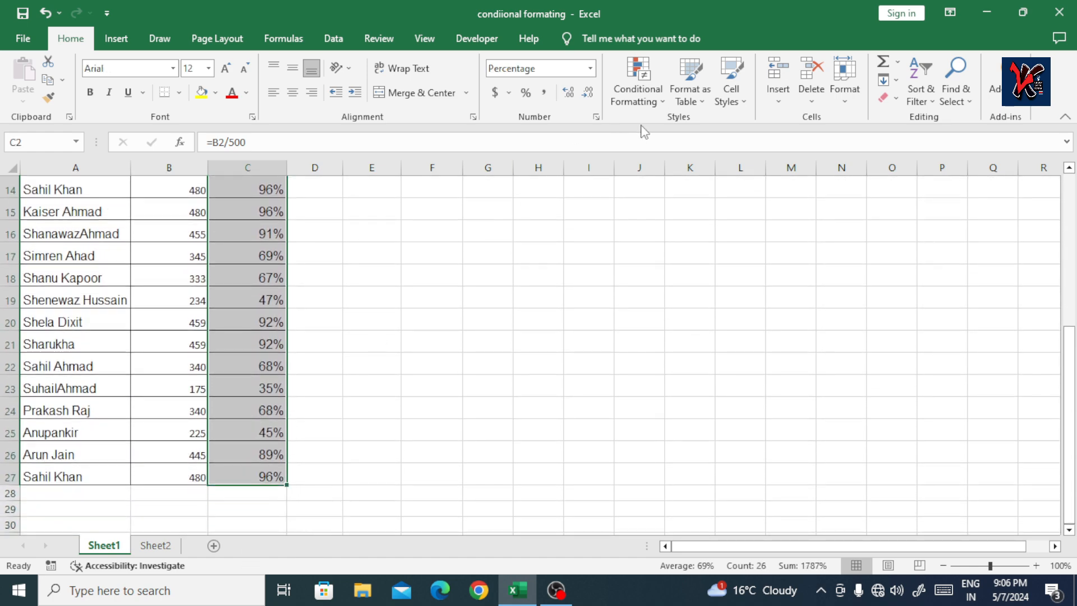
click(638, 90)
mouse_move(661, 128)
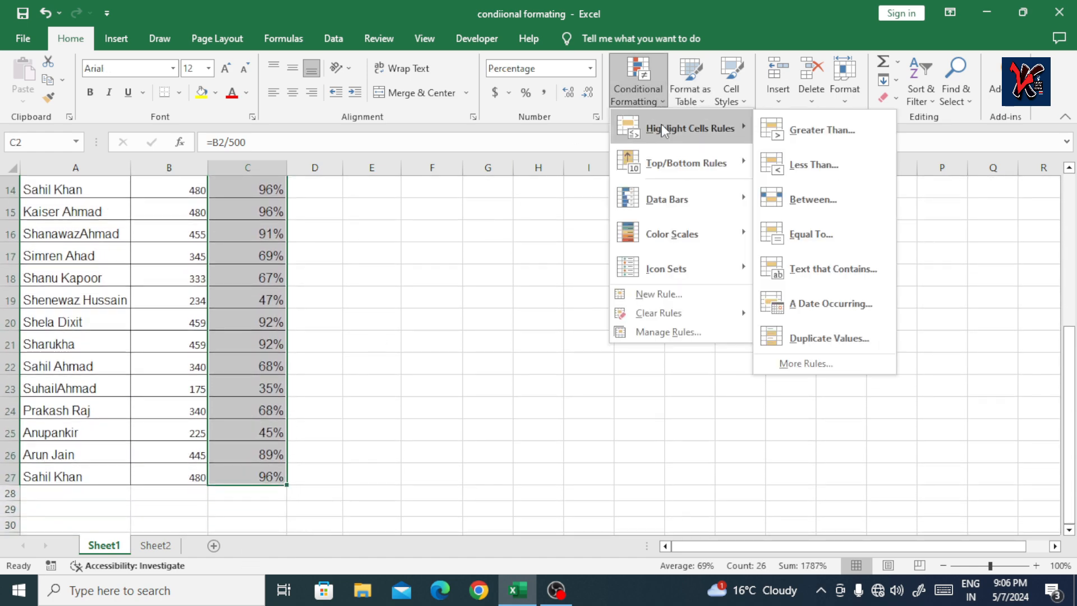
click(796, 200)
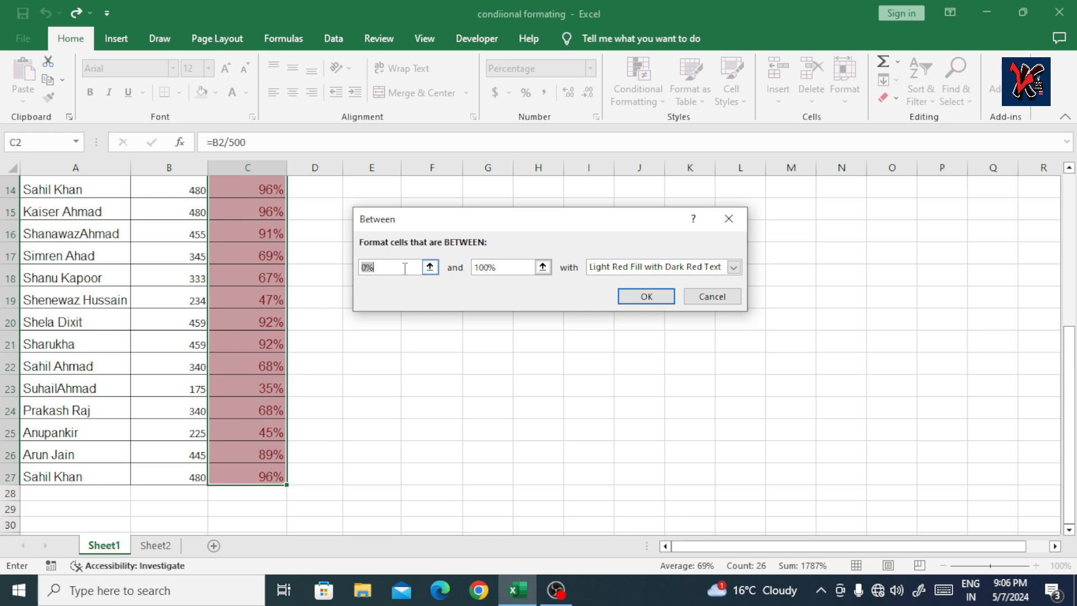
text(90%)
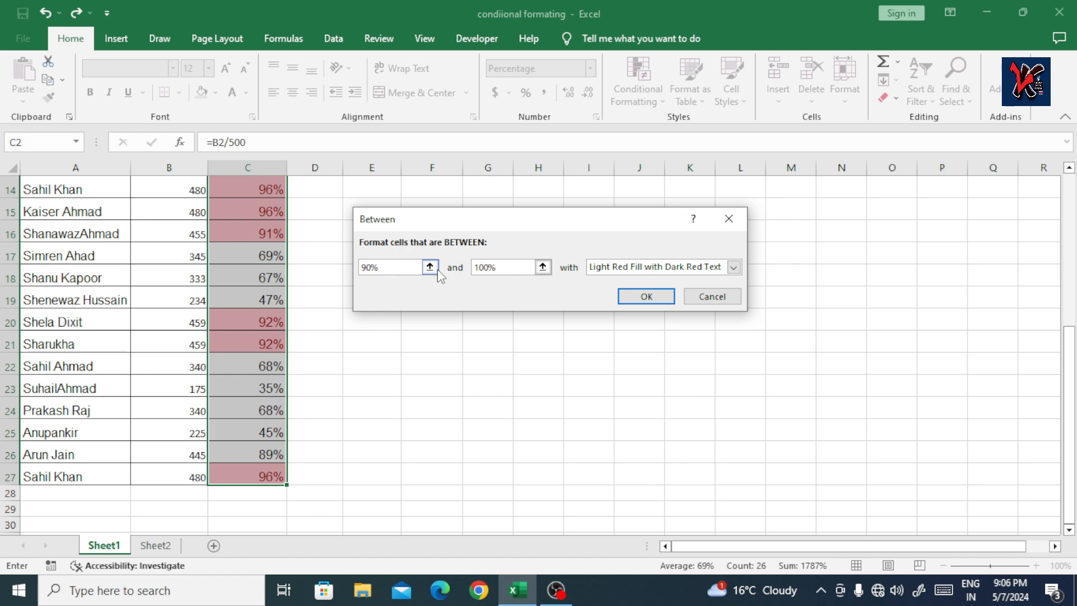
Apply the Between rule with Green Fill with Dark Green Text and review the highlighted percentages
click(629, 272)
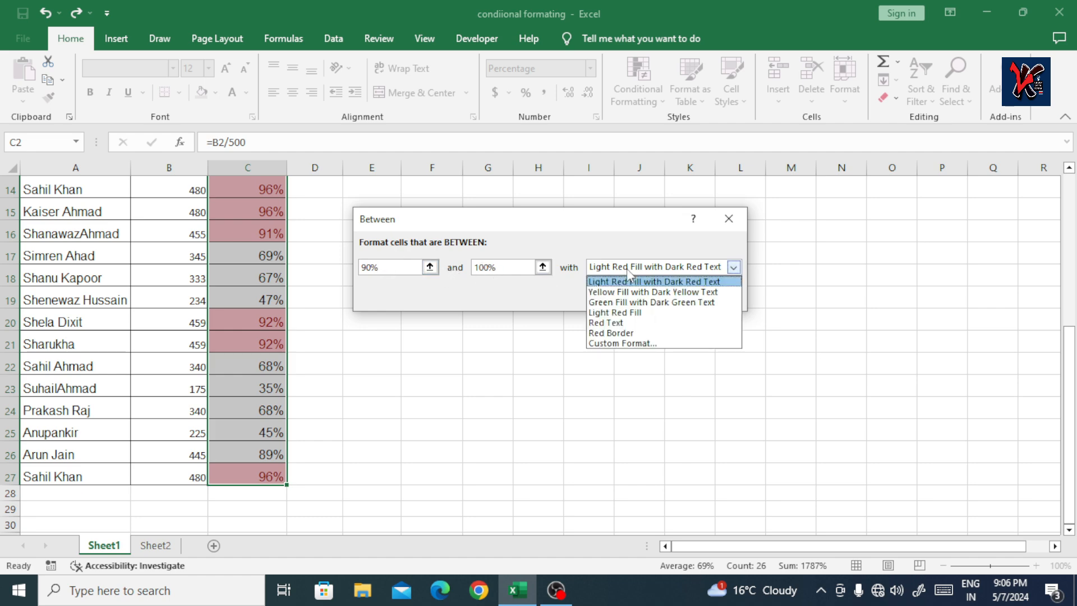
click(609, 302)
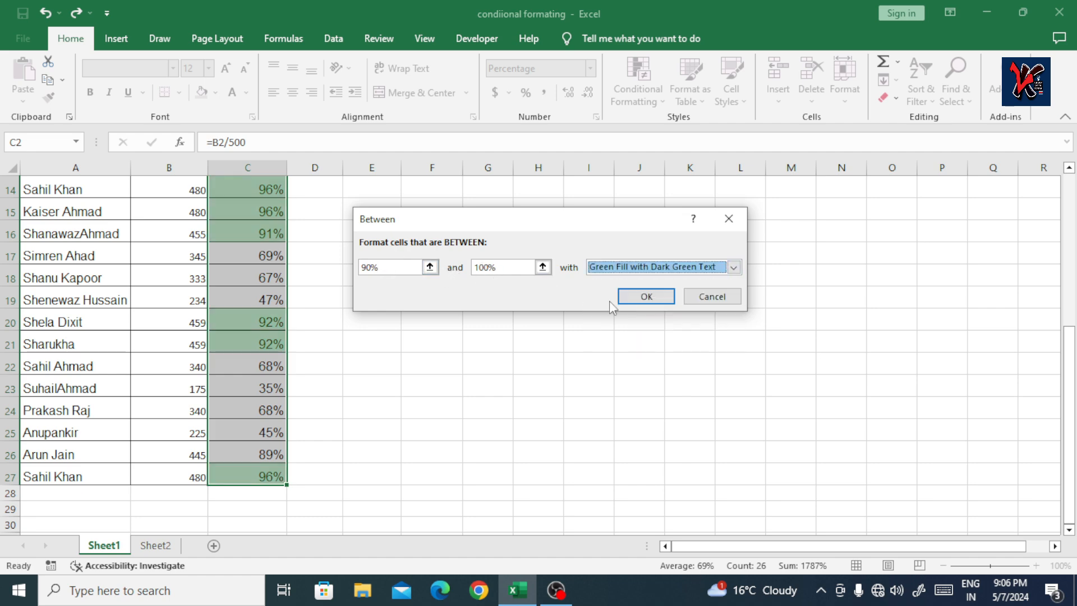
click(629, 297)
scroll(415, 336, up, 5)
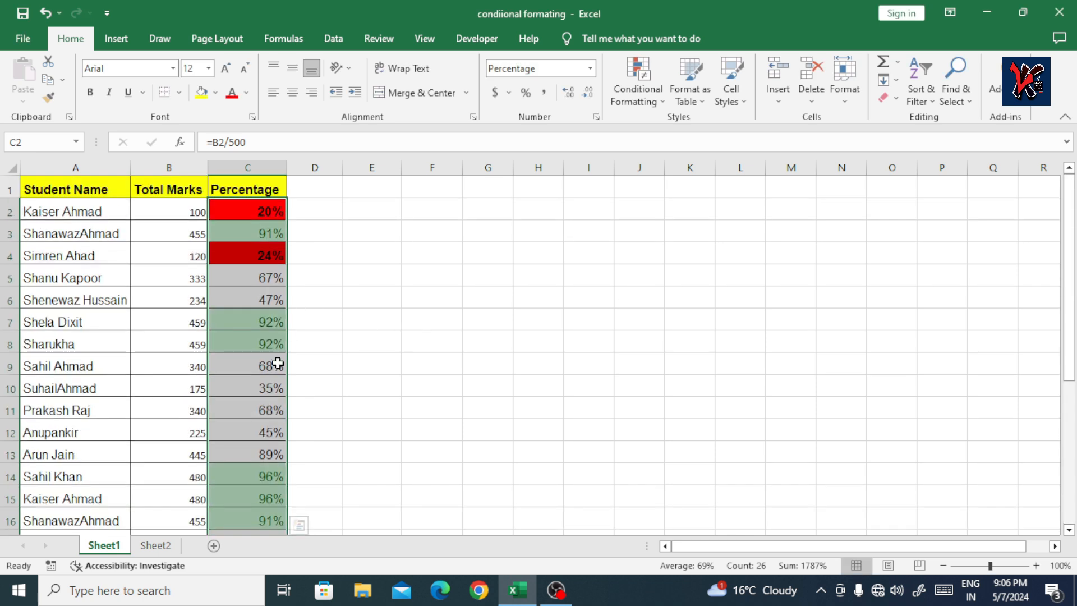
click(310, 339)
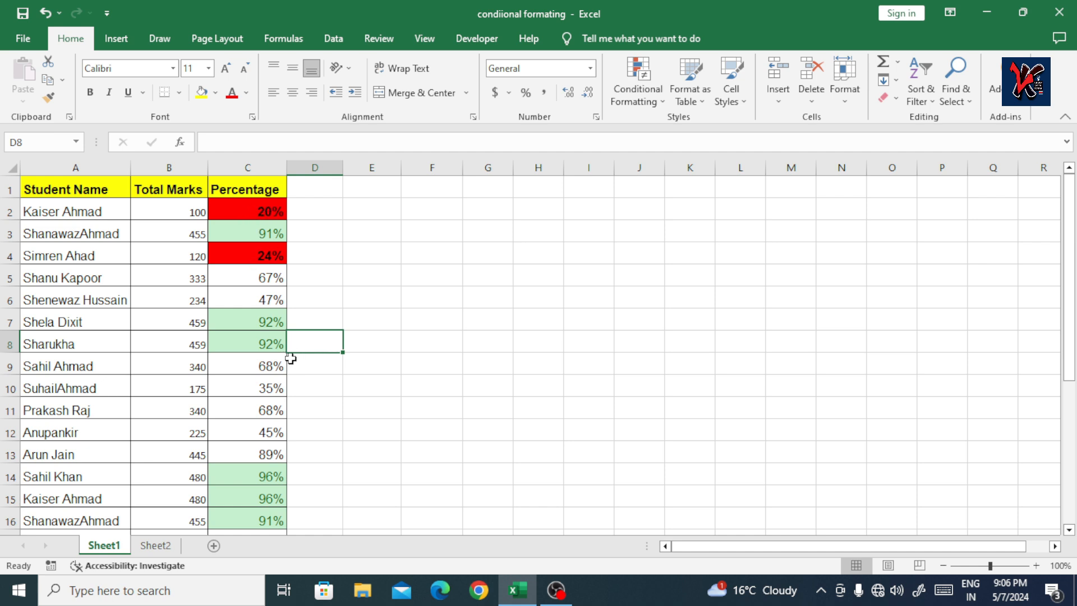
scroll(258, 351, down, 4)
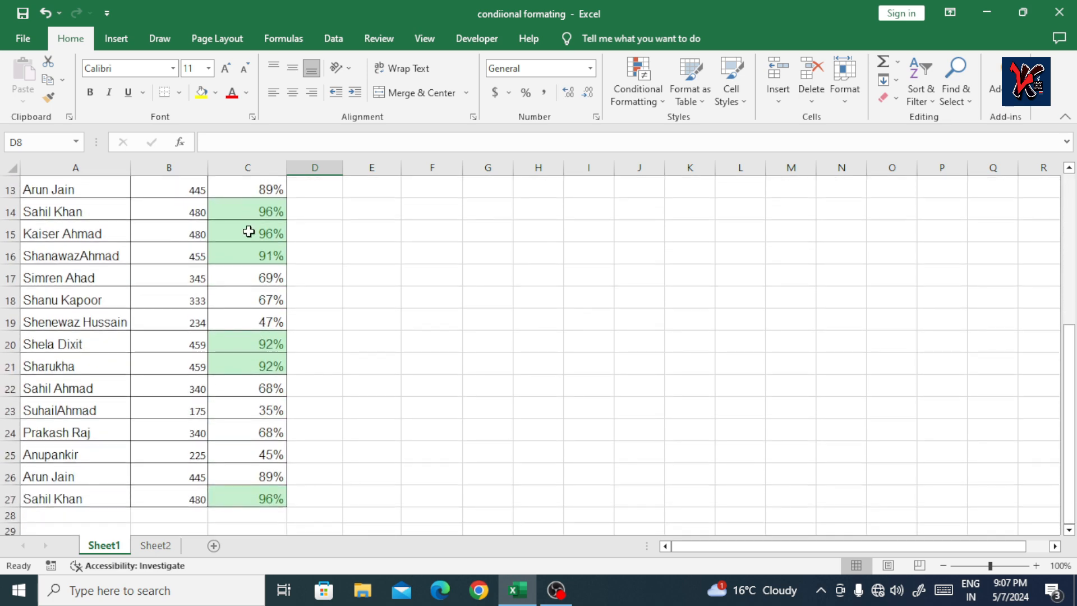
scroll(244, 478, up, 4)
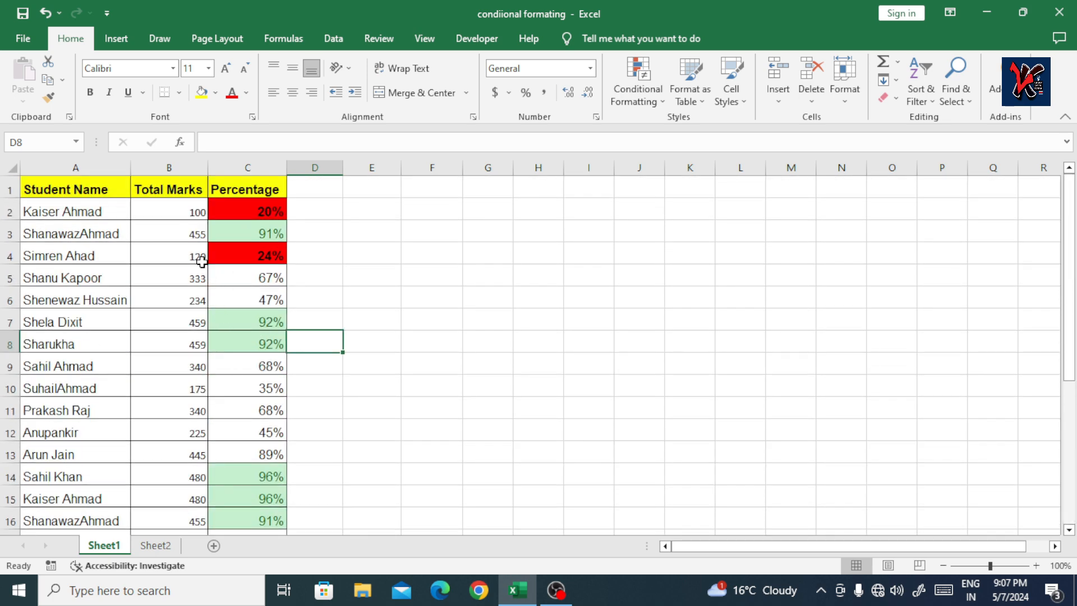
Set the total marks in B7 to 100 to test how the percentage highlight changes
click(191, 240)
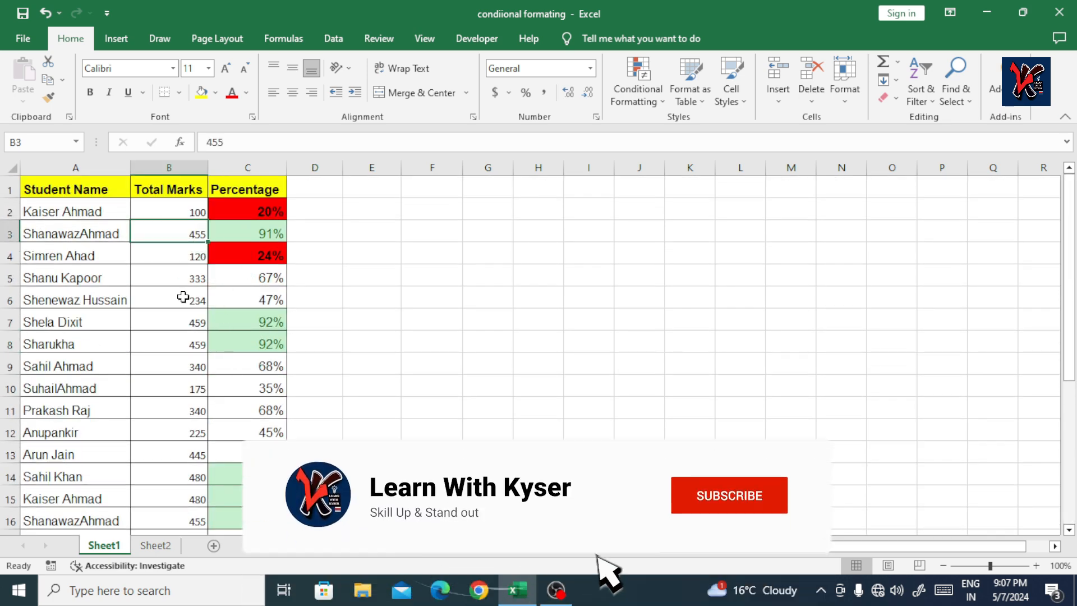
click(184, 325)
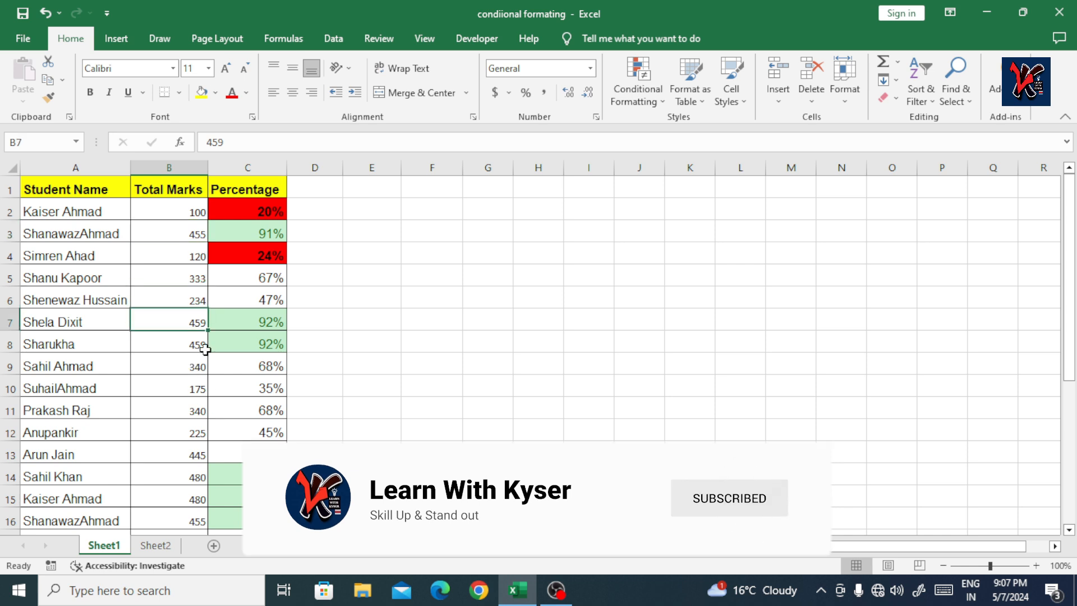
text(10)
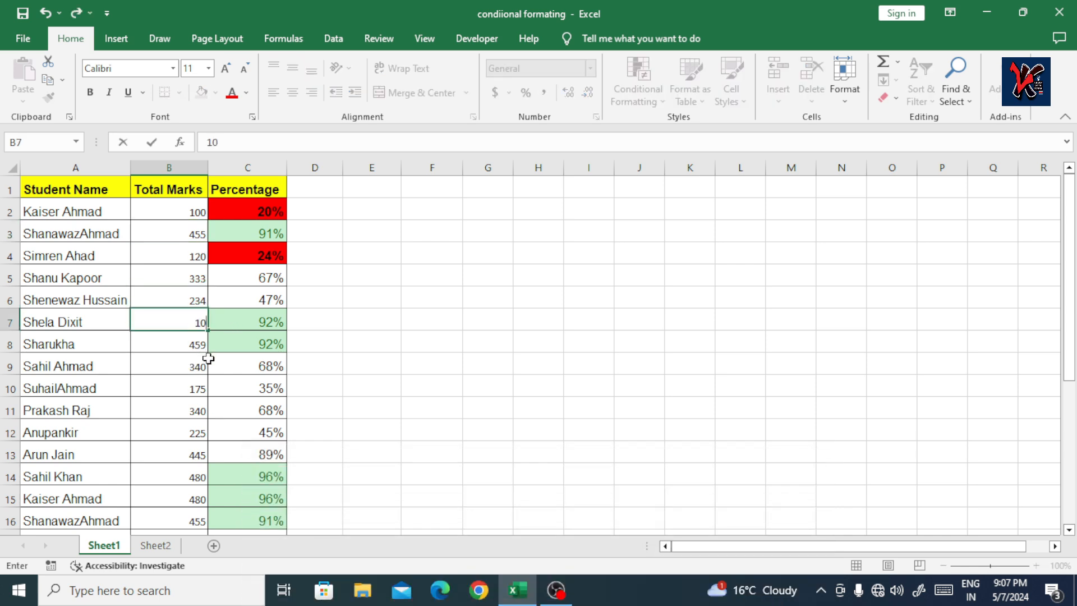
text(0)
key(Return)
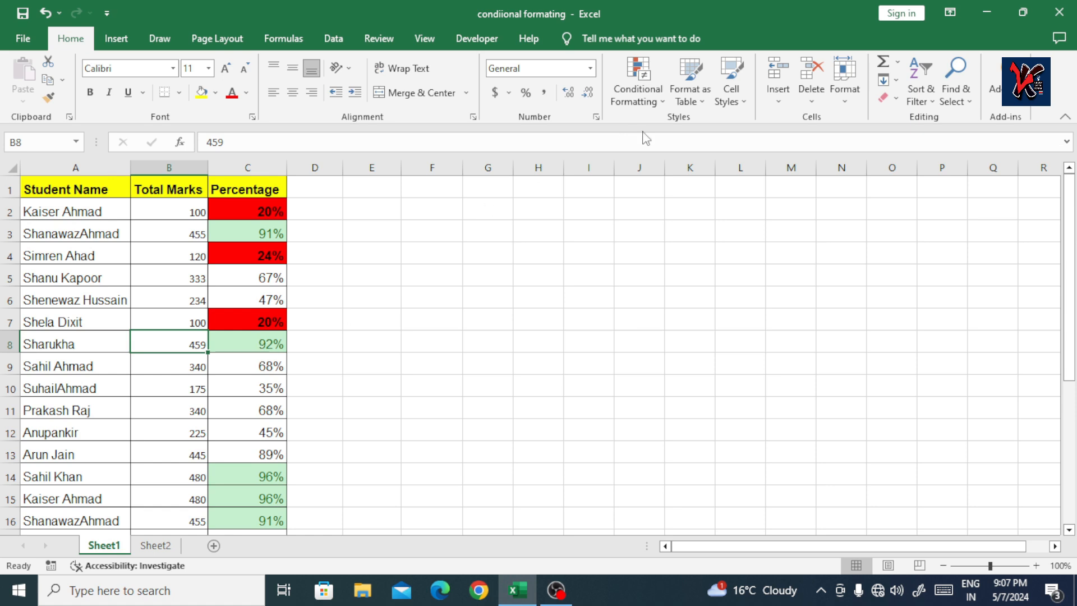
click(661, 106)
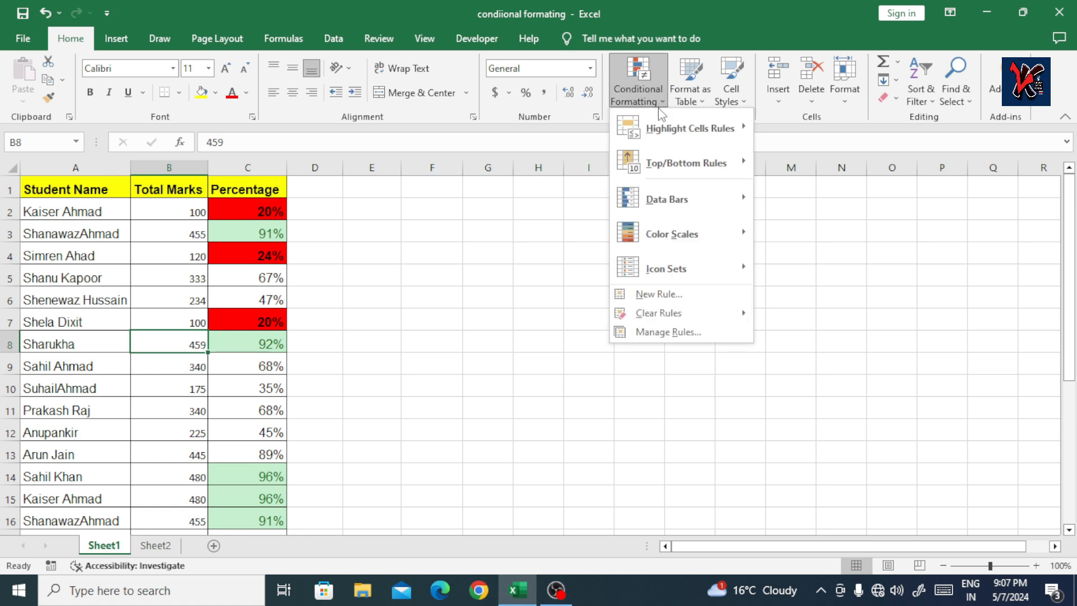
click(395, 237)
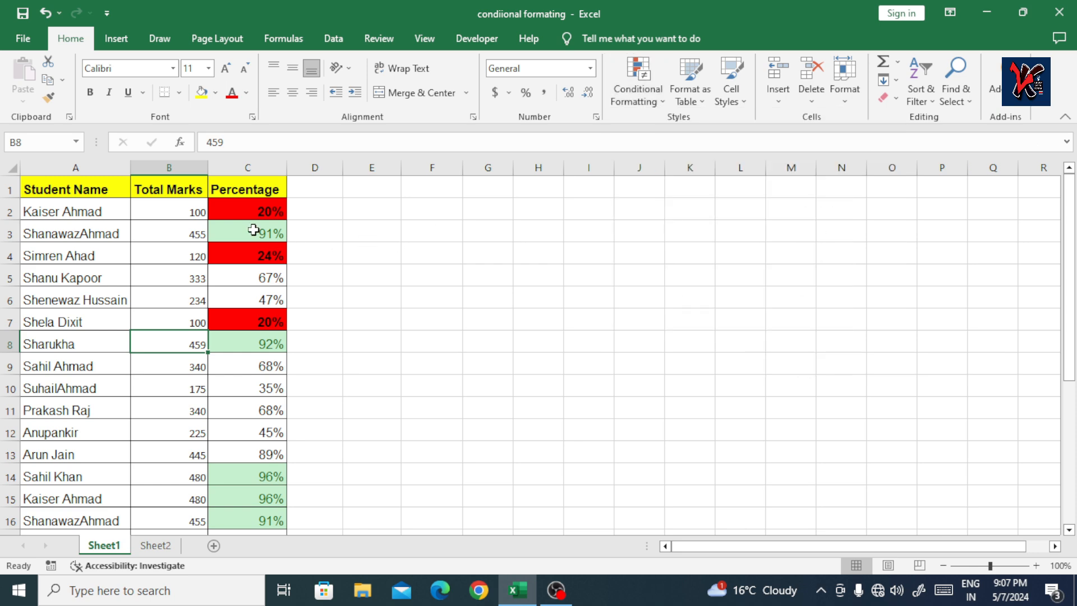
drag(194, 209, 169, 524)
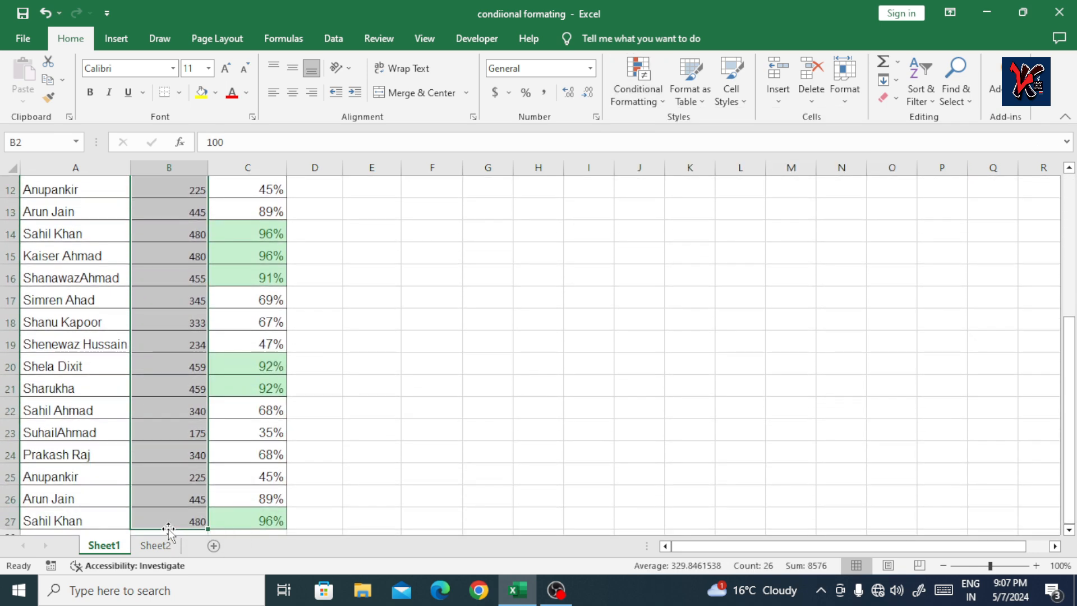
click(651, 106)
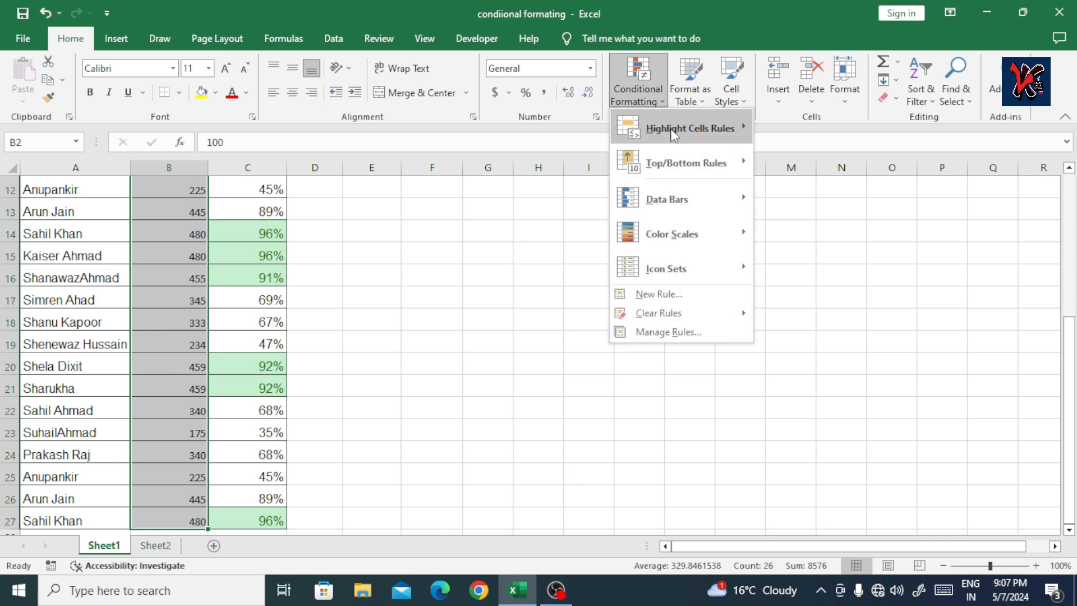
mouse_move(673, 134)
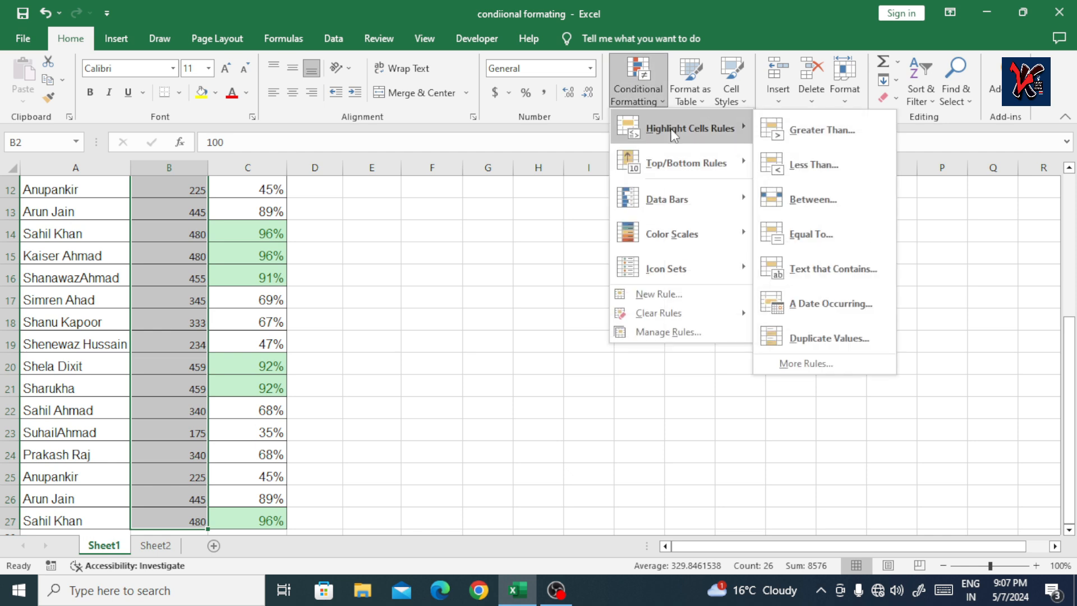
click(809, 234)
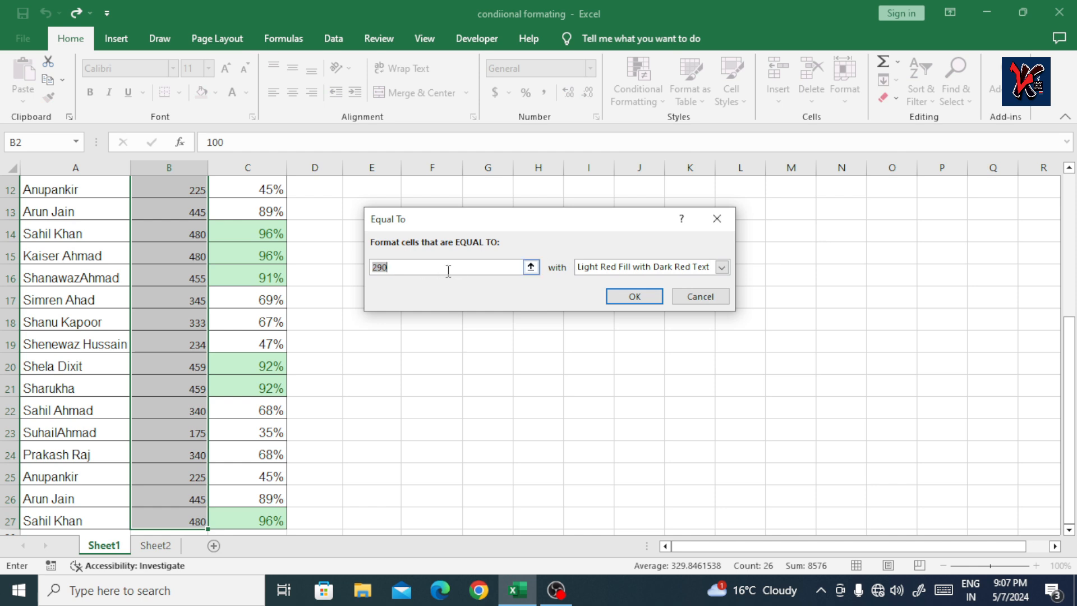
click(635, 271)
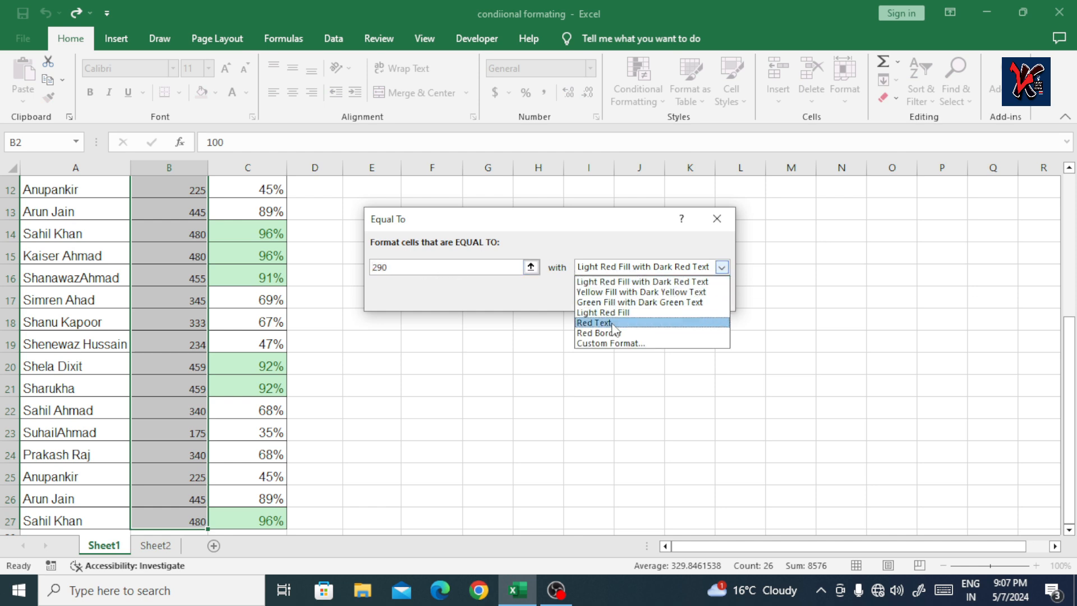
click(539, 335)
click(732, 225)
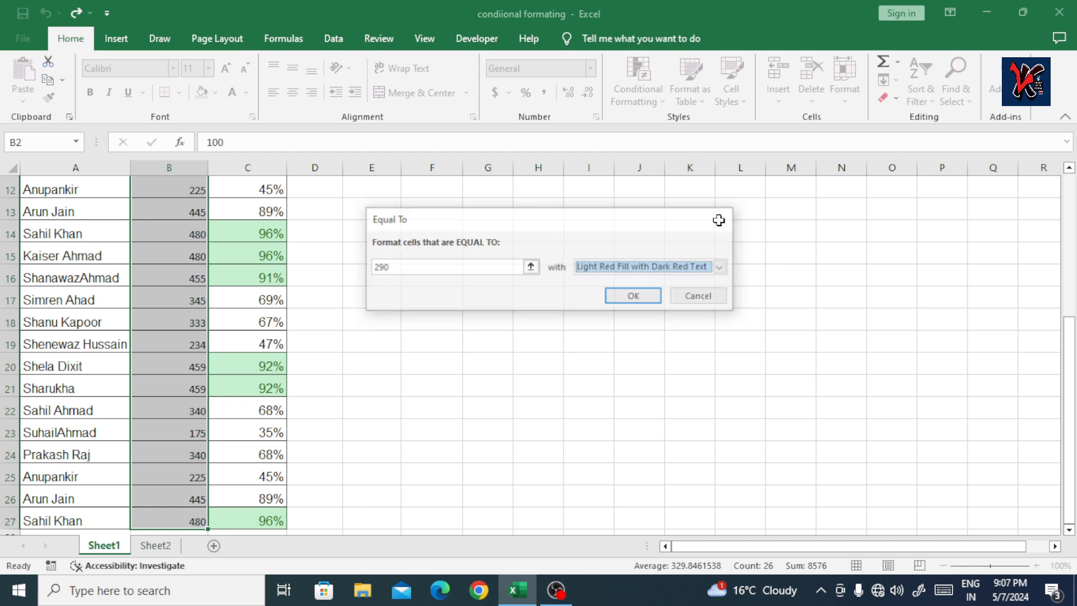
click(638, 92)
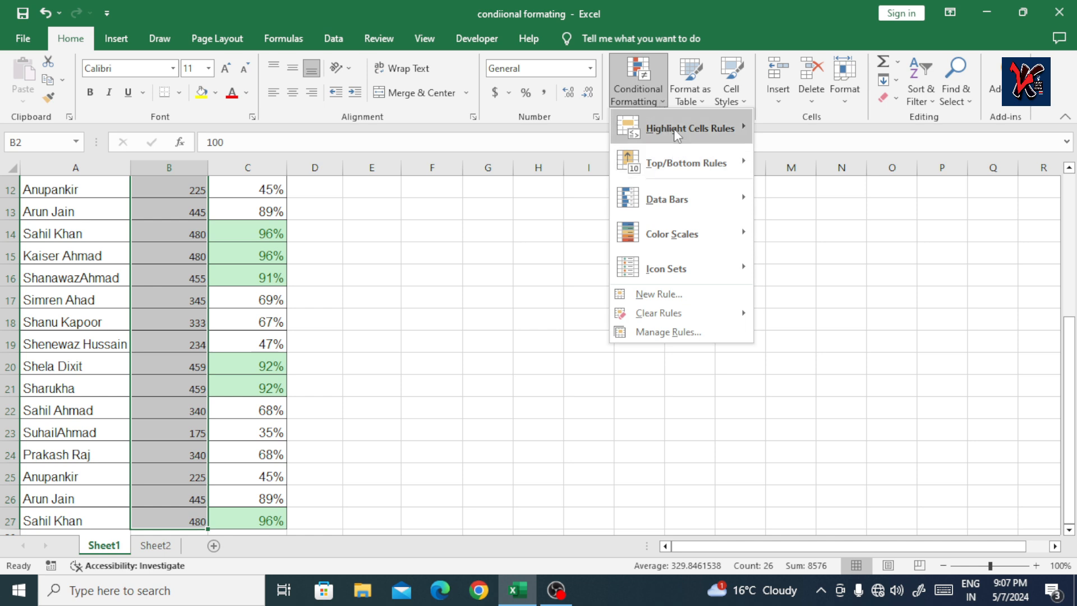
mouse_move(675, 129)
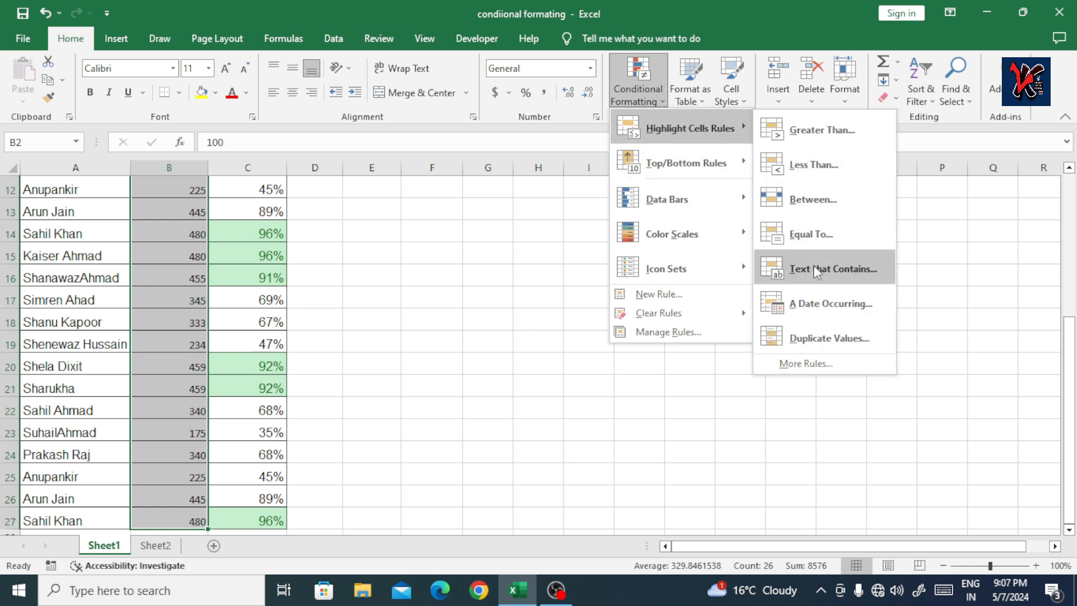
click(481, 238)
Start a Text That Contains highlight rule on student names A2:A27, matching the full name shown in A18
click(191, 259)
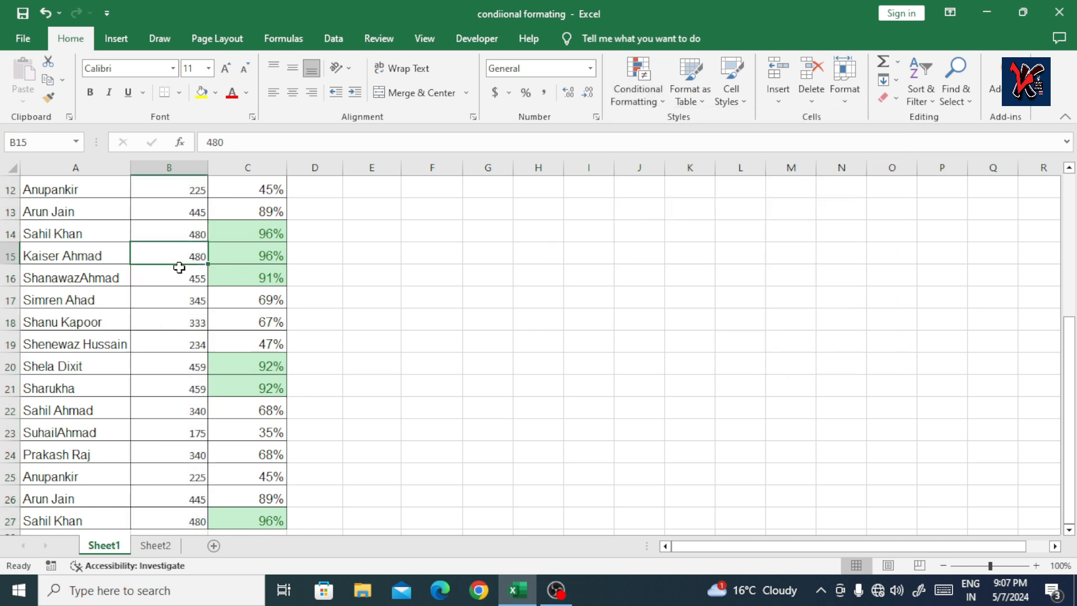
scroll(73, 226, up, 3)
scroll(73, 226, up, 1)
drag(58, 210, 33, 452)
click(656, 107)
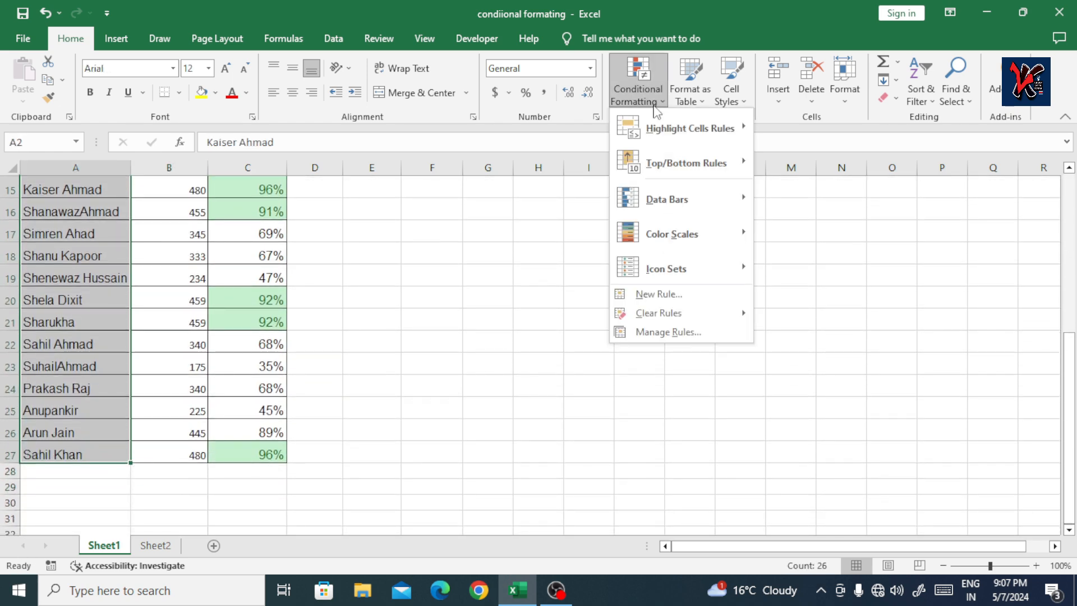
mouse_move(671, 131)
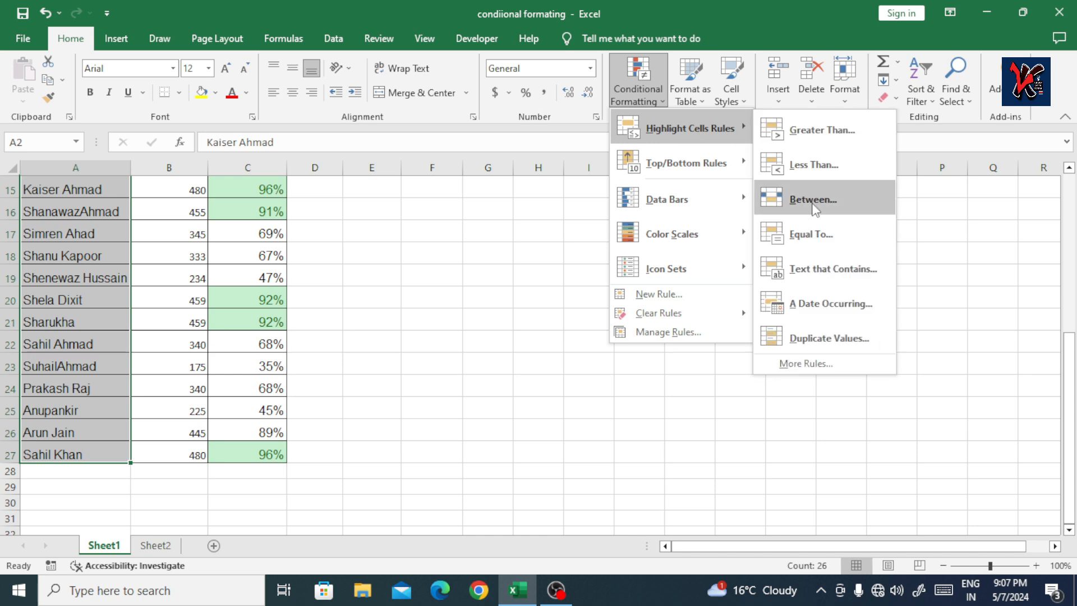
click(819, 272)
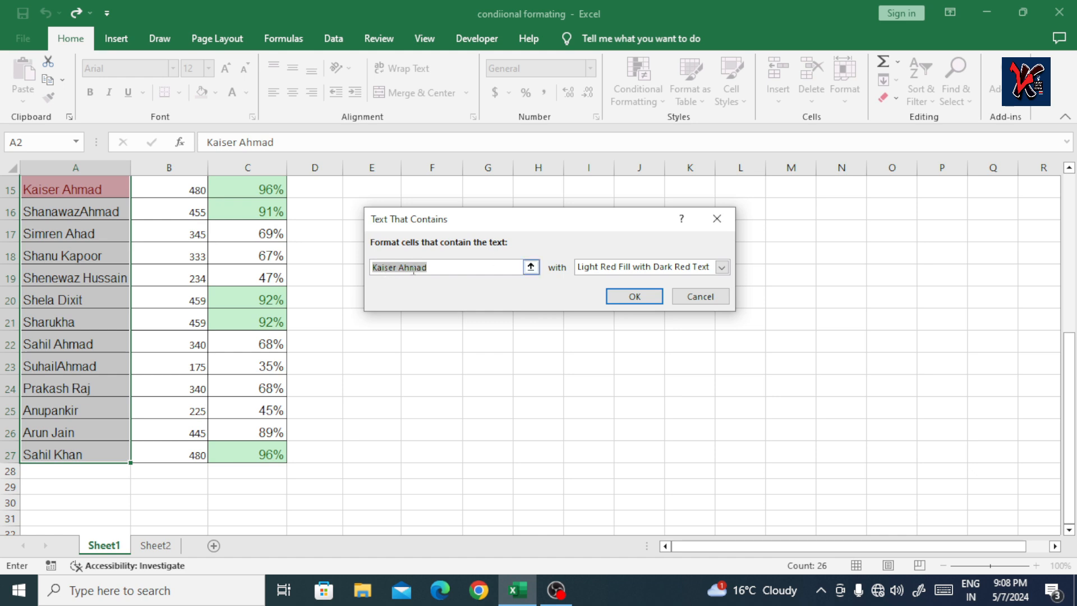
drag(433, 267, 376, 258)
text(Shanu Kapoor)
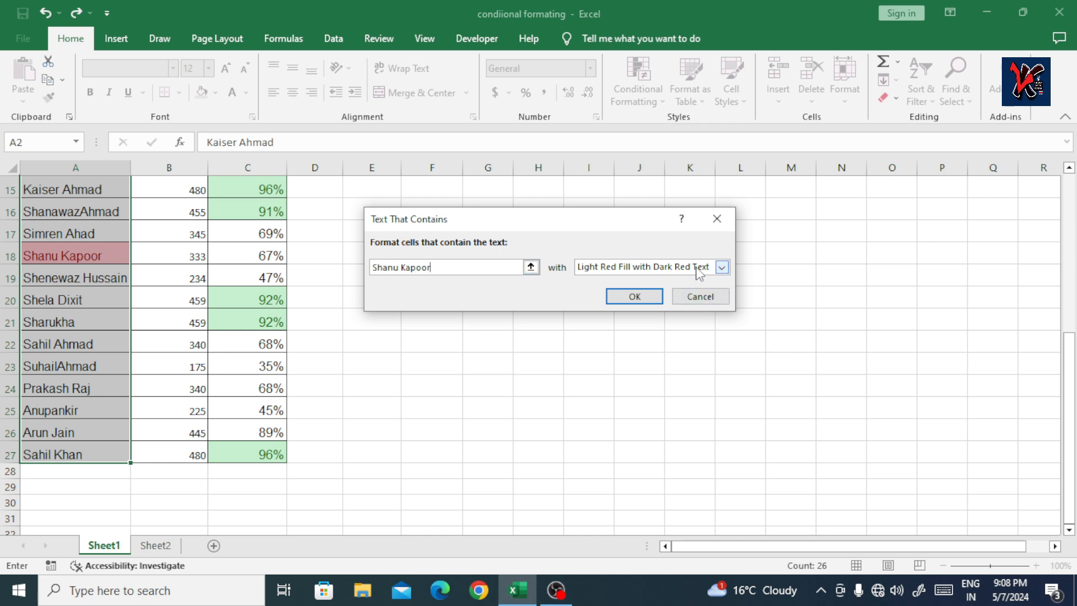
Try the Light Red Fill, Red Border and Yellow Fill with Dark Yellow Text formats for the text rule
click(722, 267)
click(607, 313)
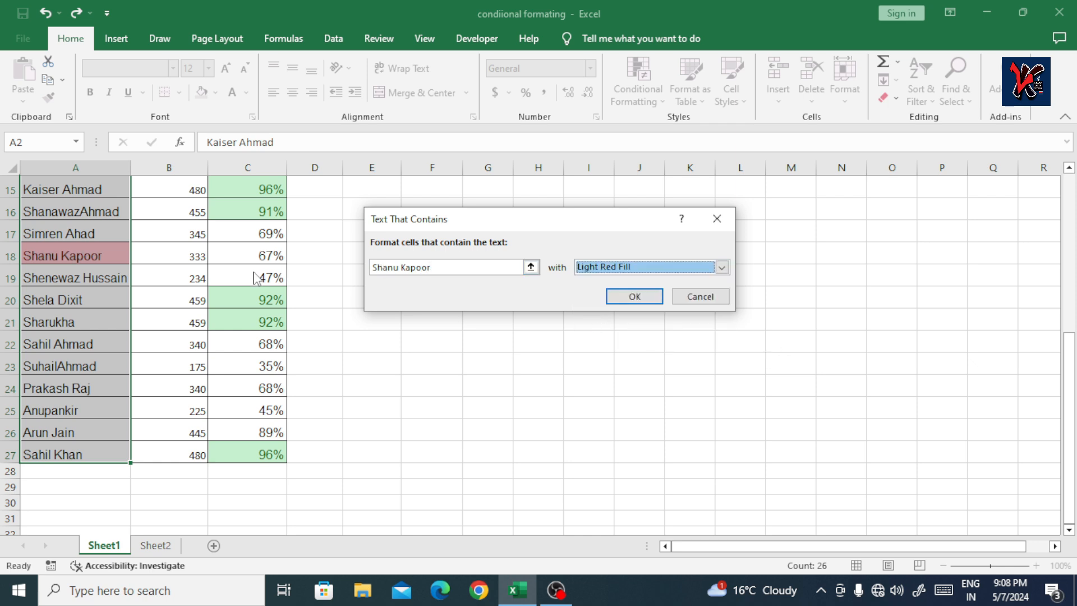
click(626, 268)
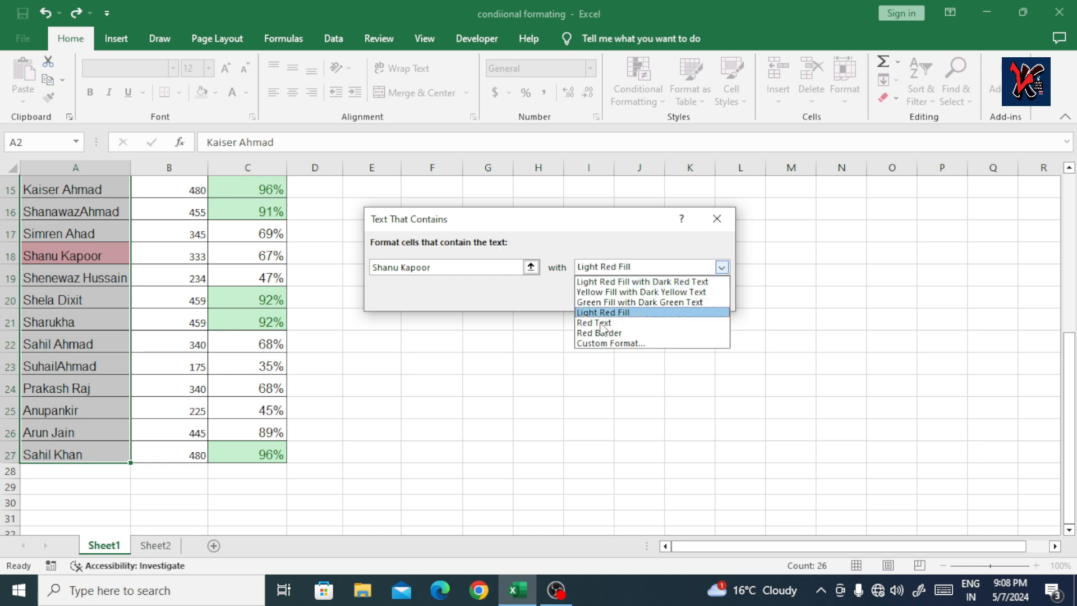
click(600, 333)
click(613, 269)
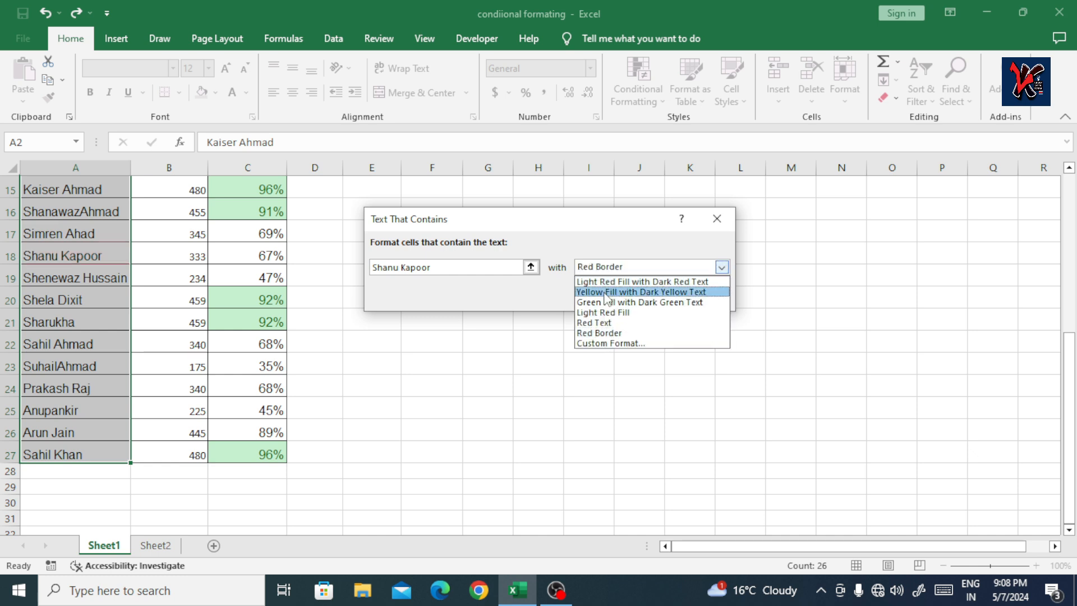
click(606, 292)
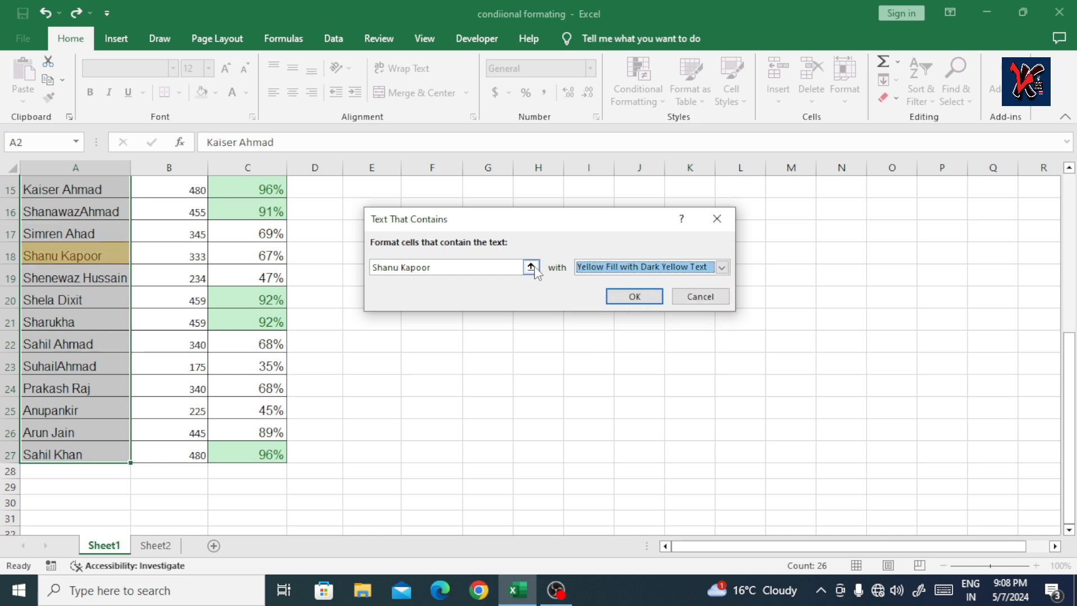
Apply the text rule with Light Red Fill and review the highlighted student names
click(581, 267)
click(585, 313)
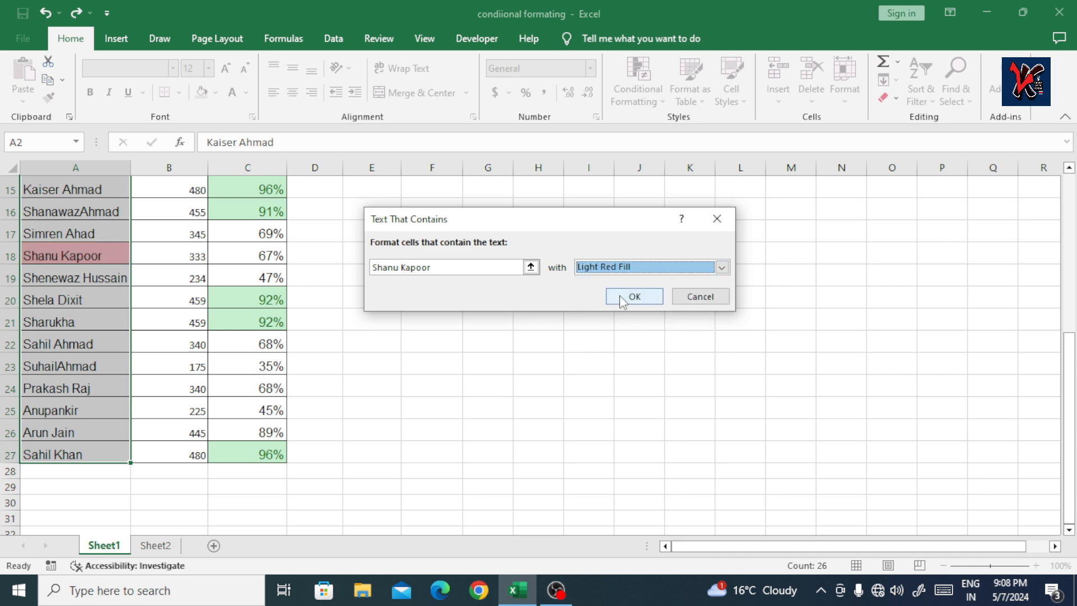
click(621, 299)
scroll(73, 215, up, 5)
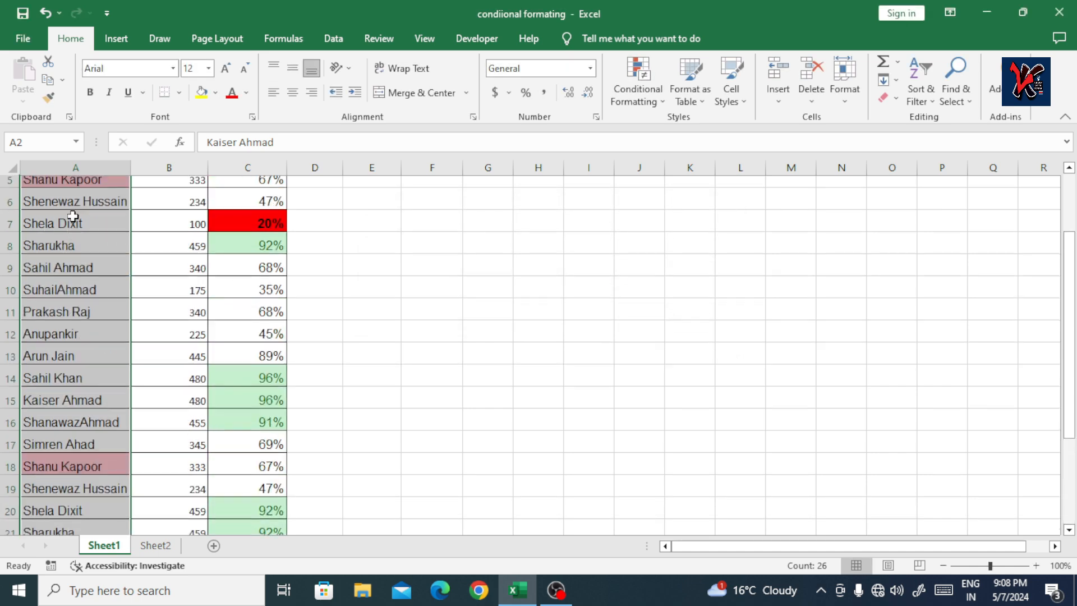
Start another Text That Contains rule on student names A2:A27, matching the full name shown in A14
click(73, 215)
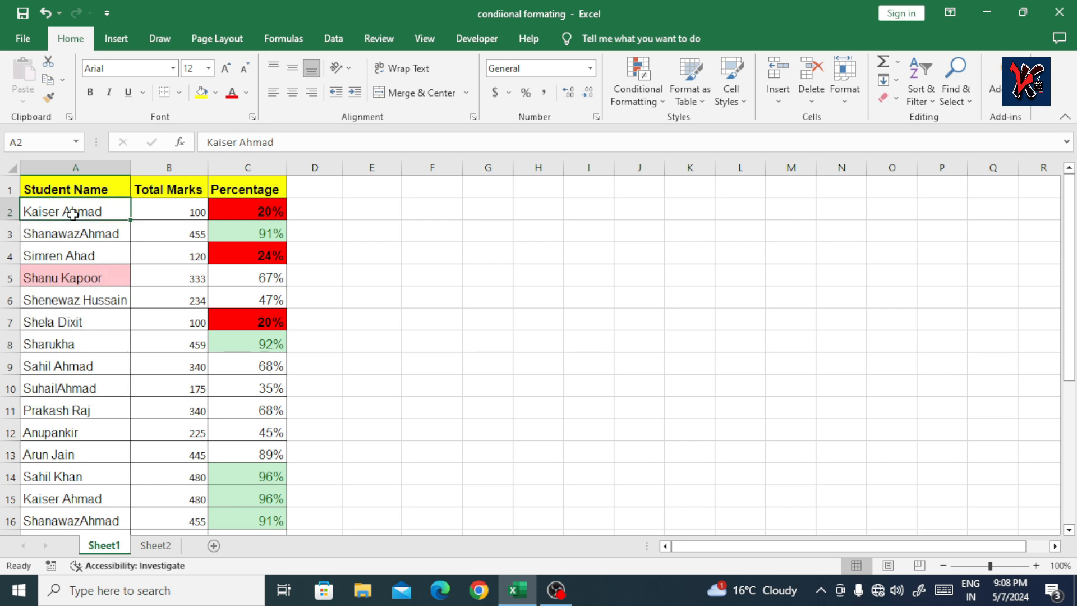
key(ctrl+shift+Down)
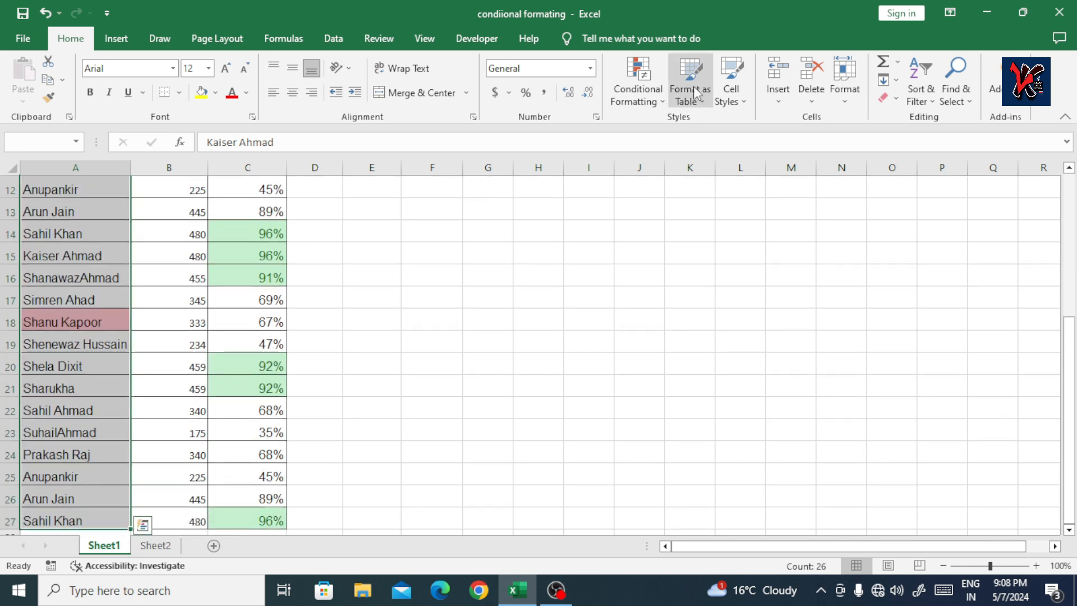
click(658, 100)
mouse_move(667, 119)
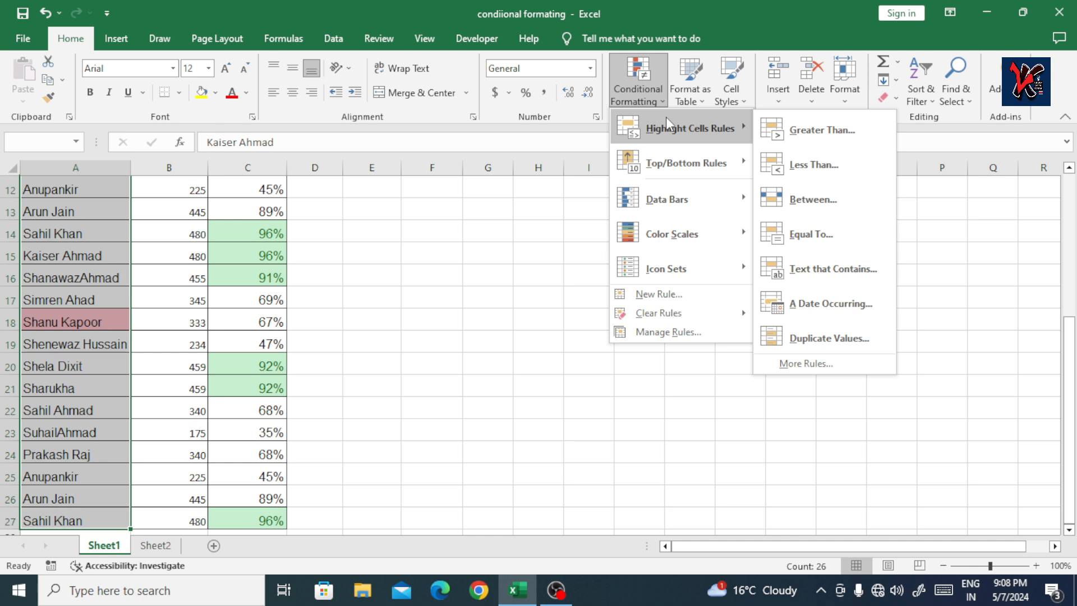
click(808, 269)
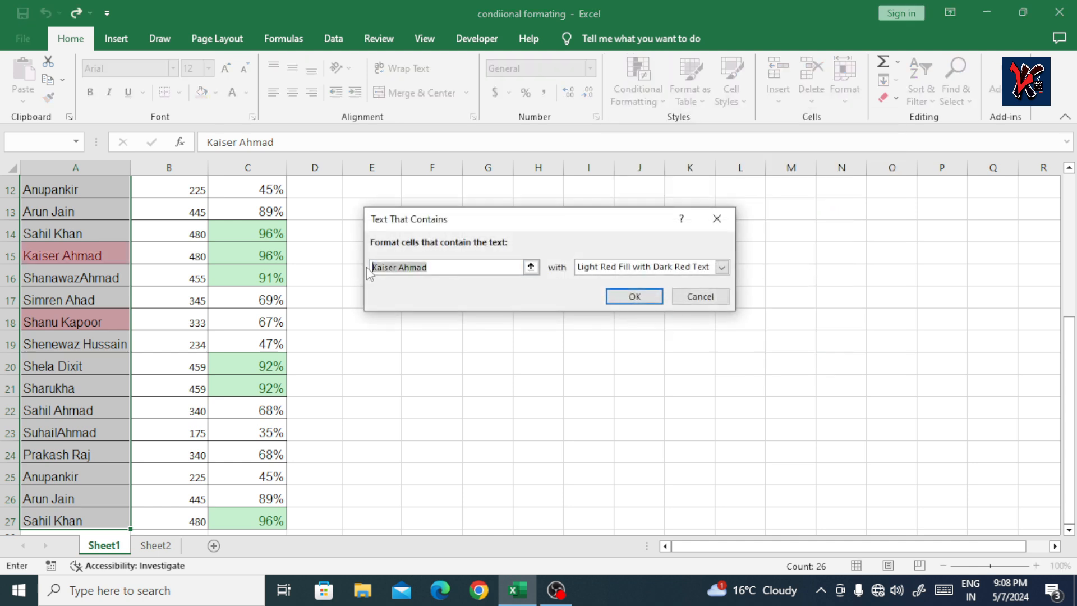
text(S)
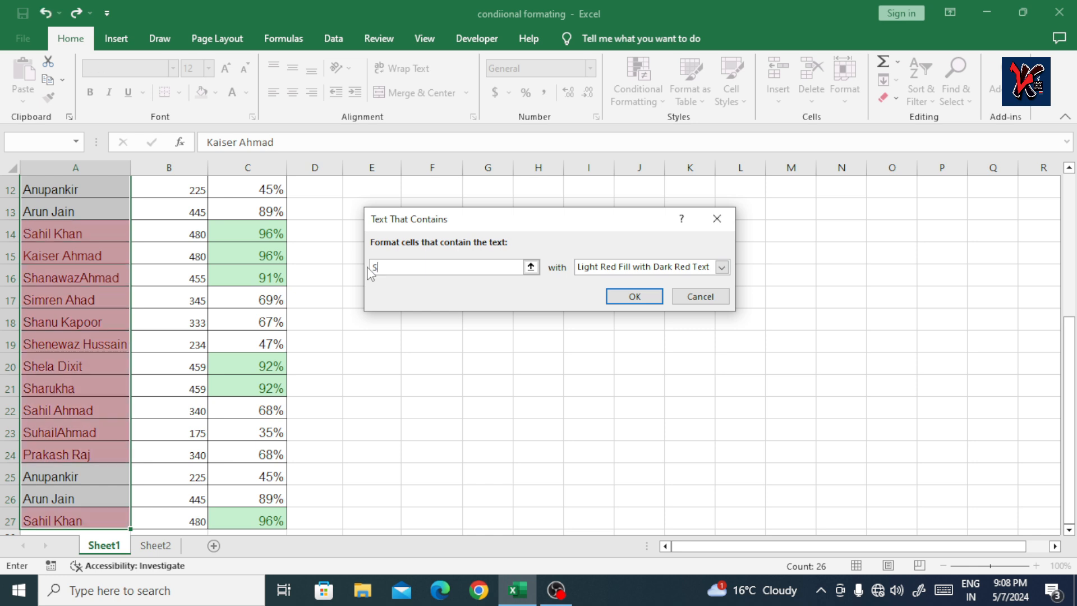
text(ahil Khan)
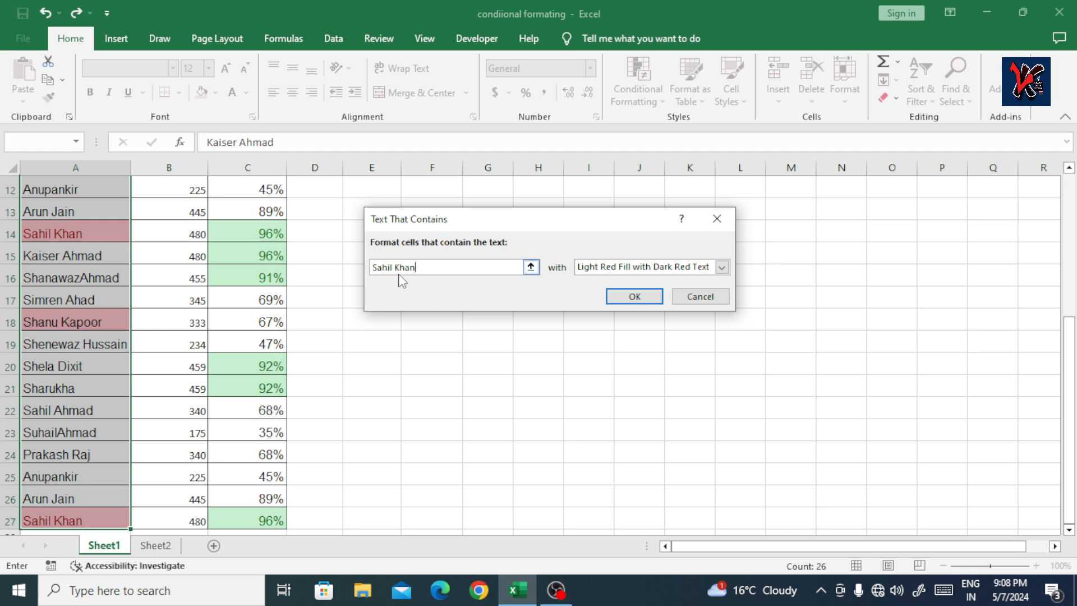
Apply the second text rule with Green Fill with Dark Green Text and review the name column
click(656, 269)
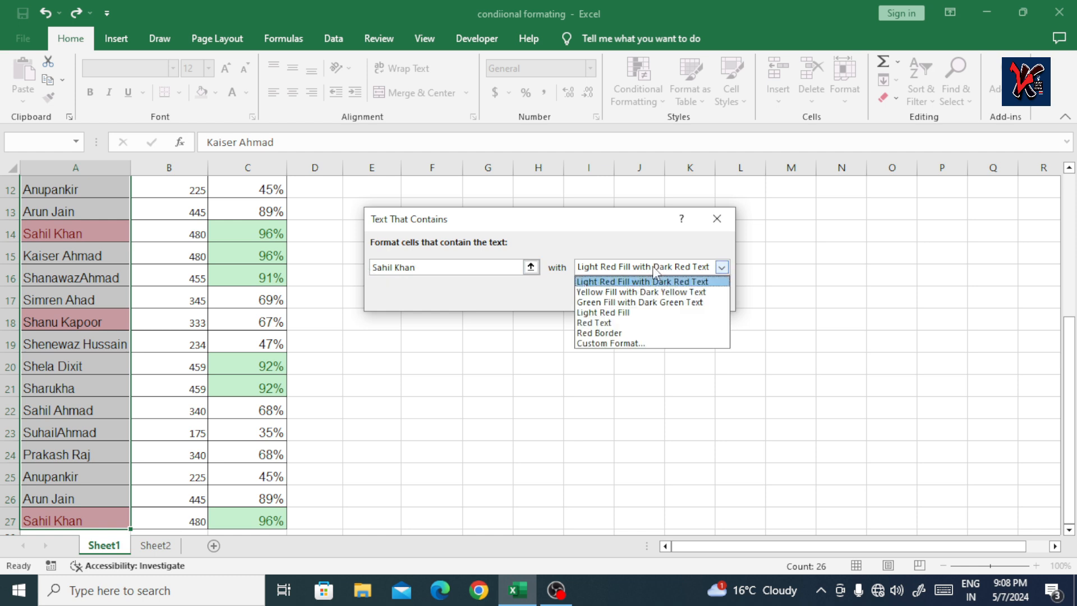
click(614, 302)
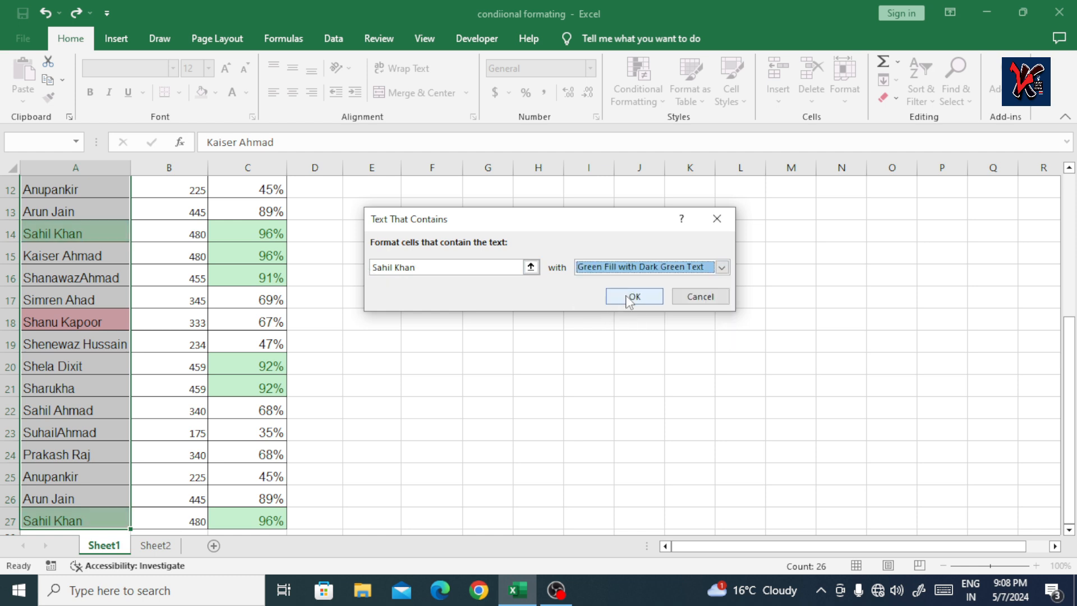
click(630, 298)
scroll(42, 301, down, 4)
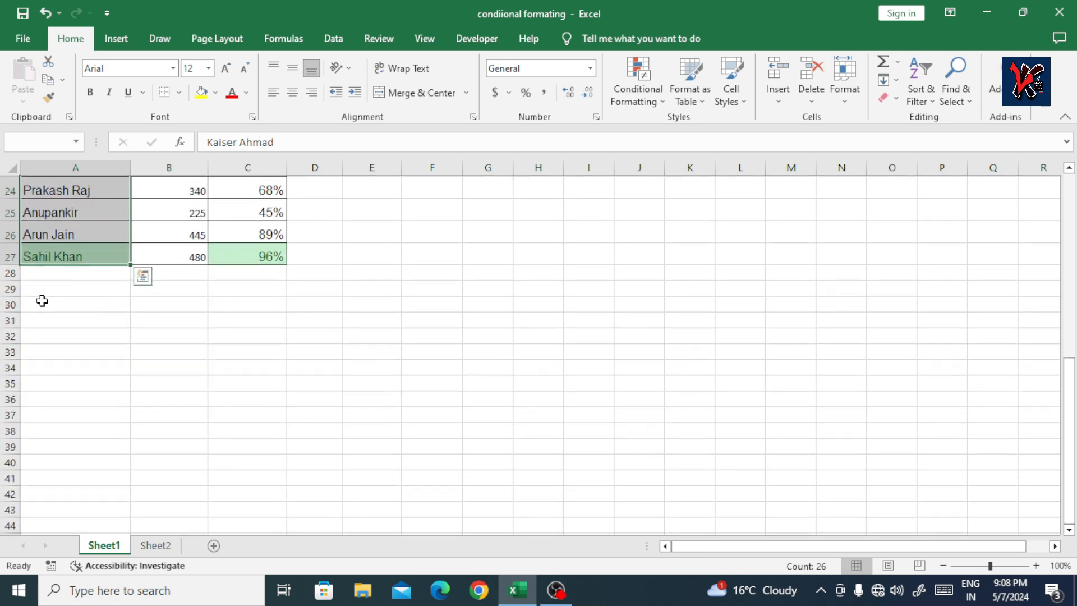
scroll(66, 269, up, 4)
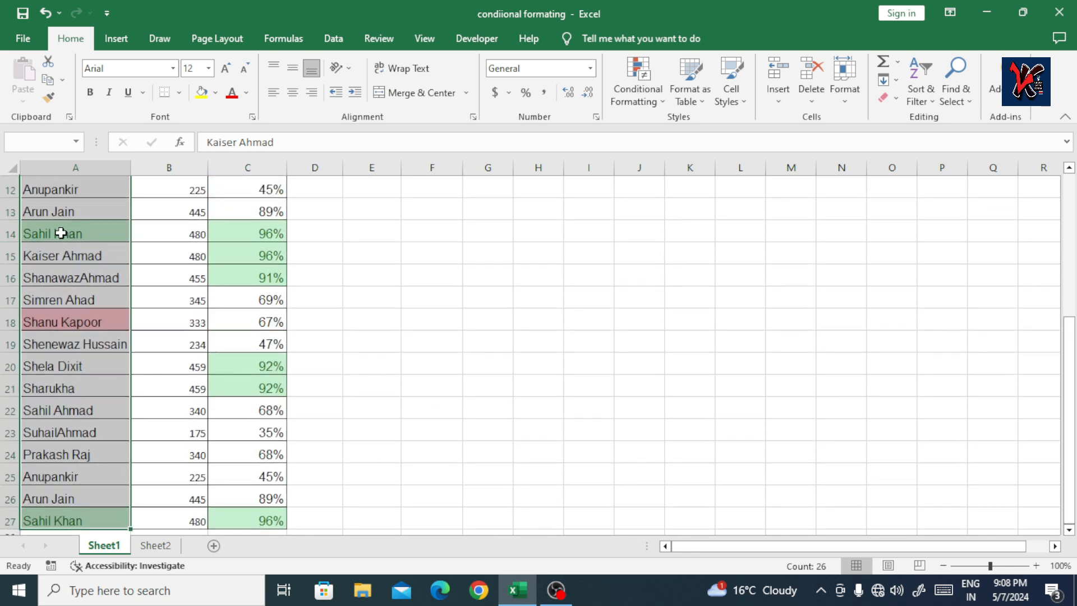
scroll(60, 233, up, 4)
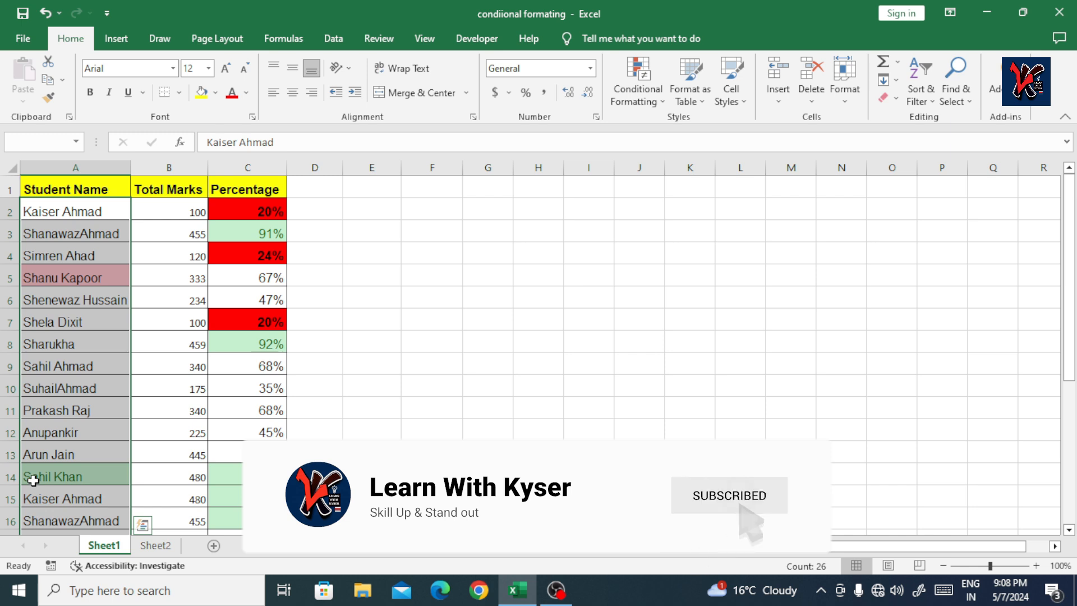
Deselect the student names and switch to Sheet2 with the meeting dates
click(588, 168)
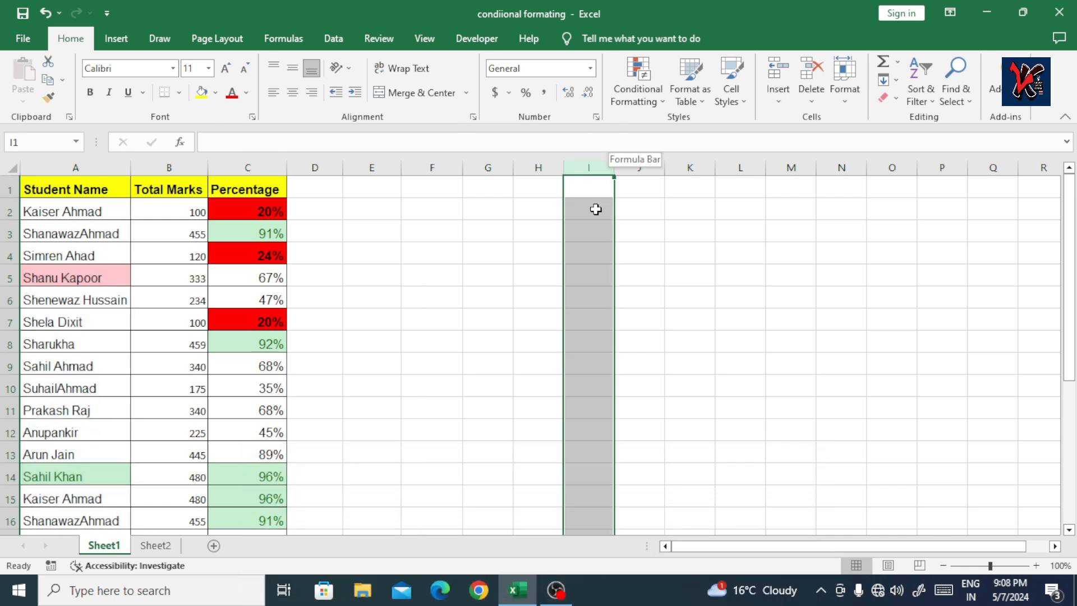
click(186, 209)
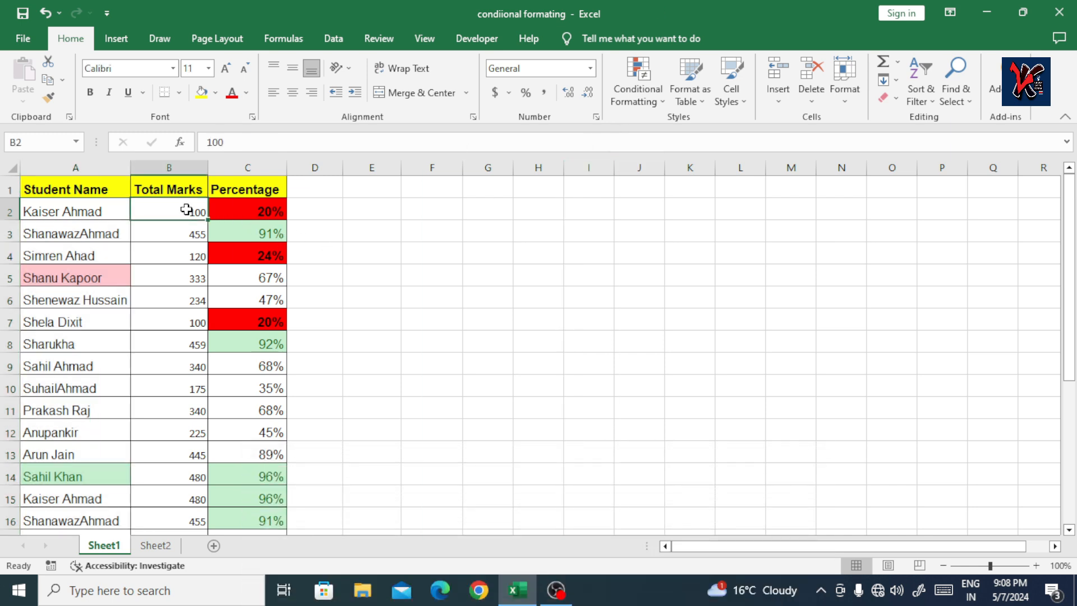
click(163, 552)
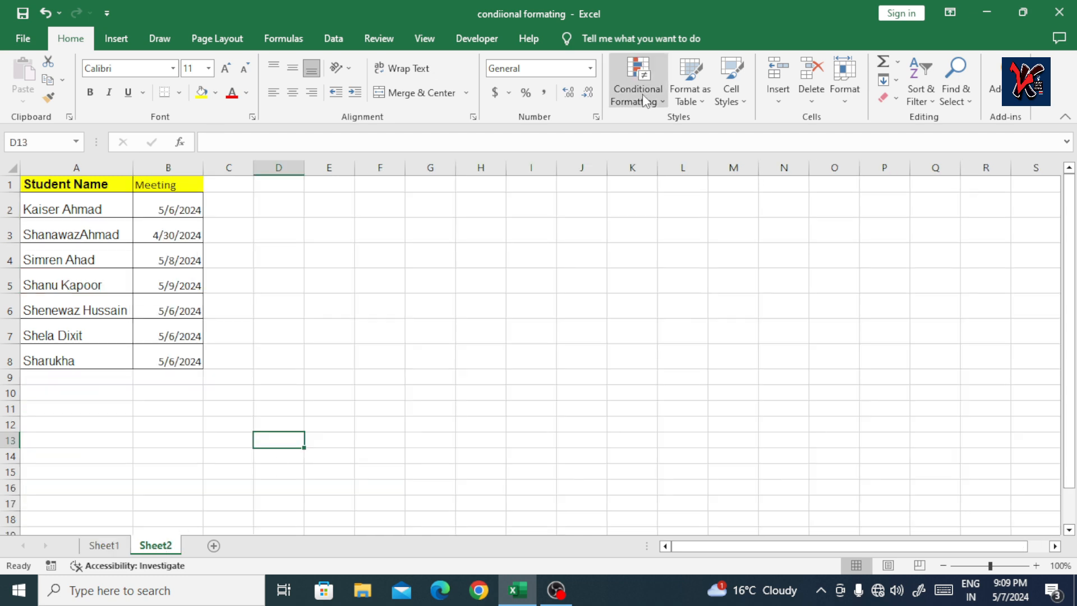
Start an A Date Occurring highlight rule on the meeting dates in B2:B8
drag(165, 211, 169, 361)
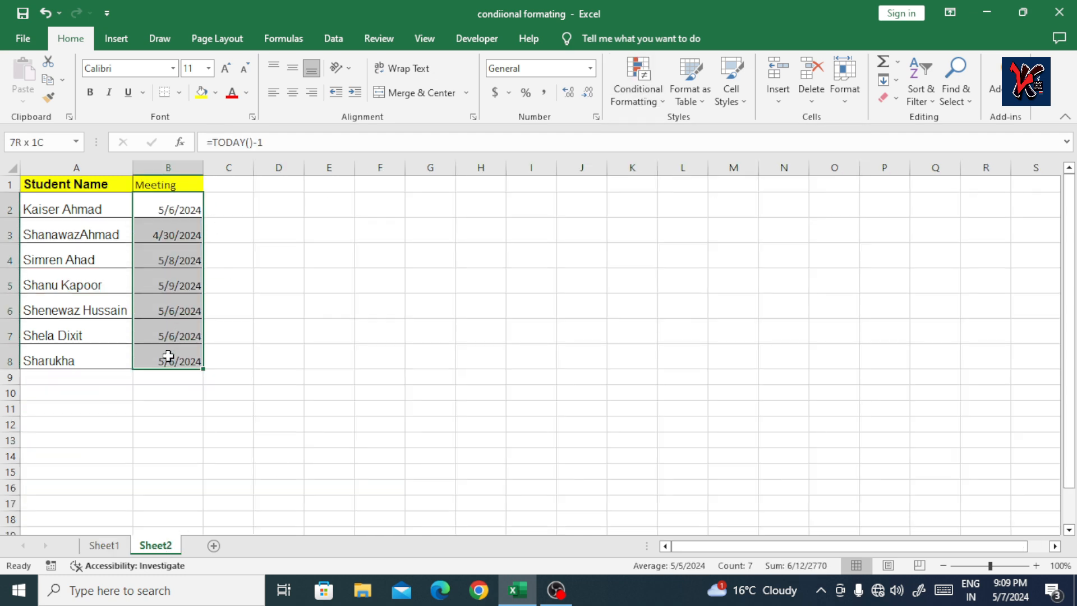
click(639, 96)
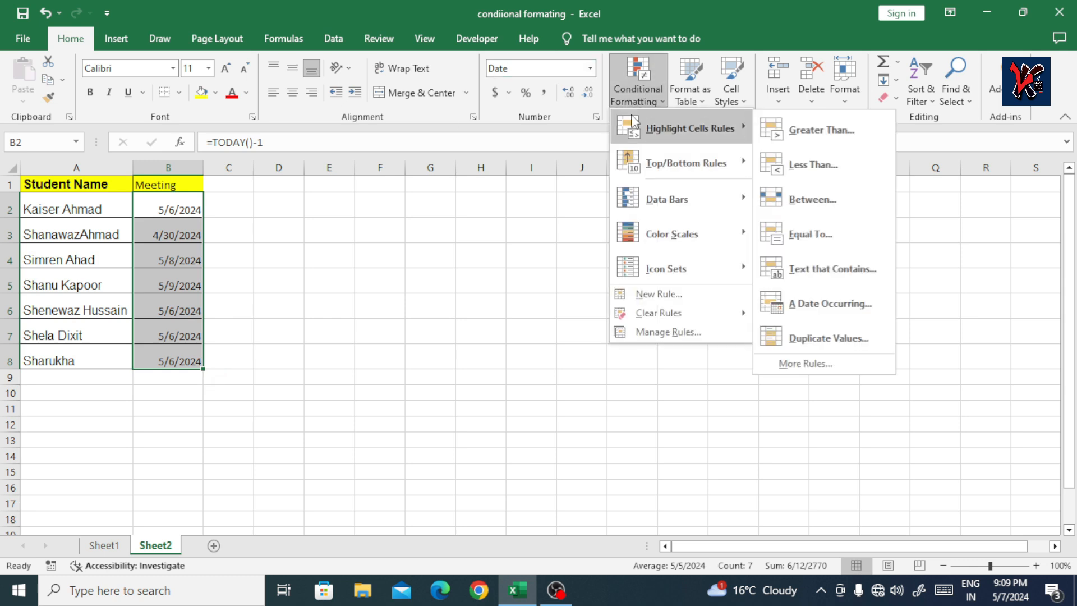
mouse_move(665, 134)
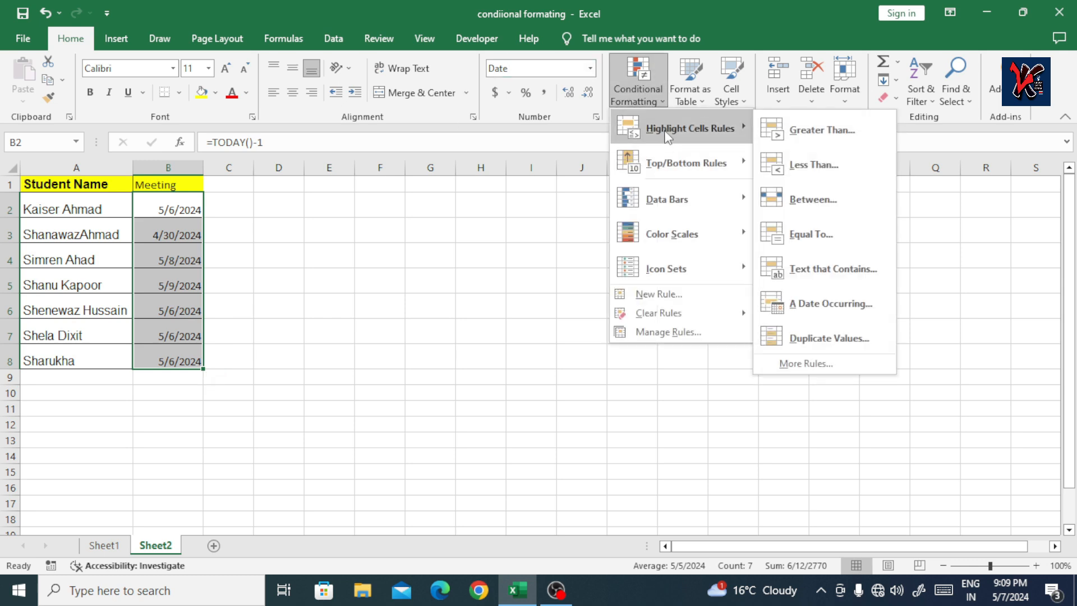
click(831, 303)
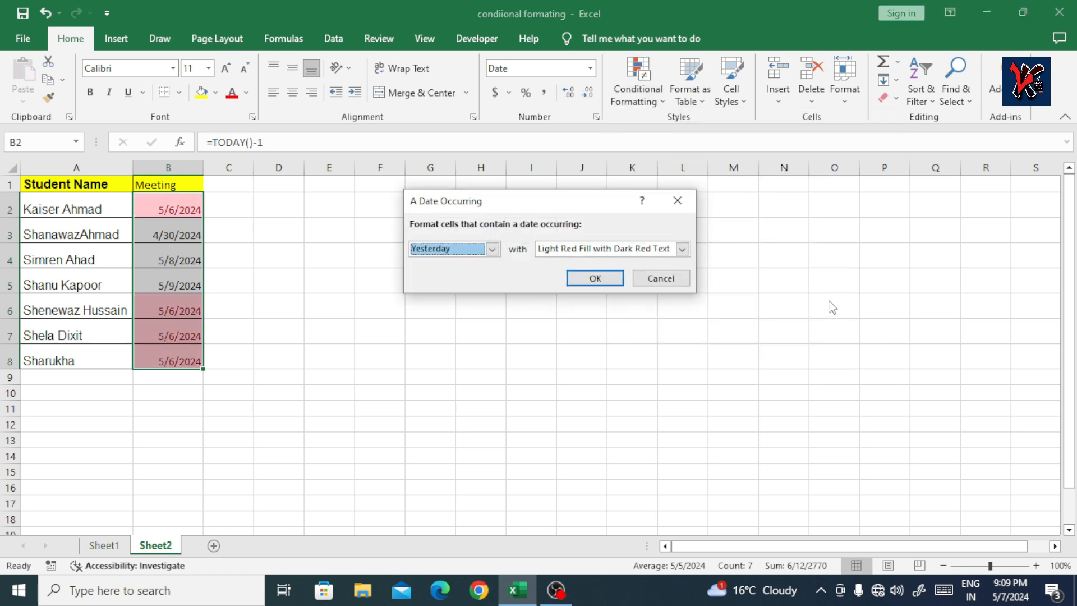
Preview the date rule with the periods Yesterday, Today, Tomorrow, In the last 7 days and This week, returning to Today
click(492, 249)
click(457, 264)
click(493, 249)
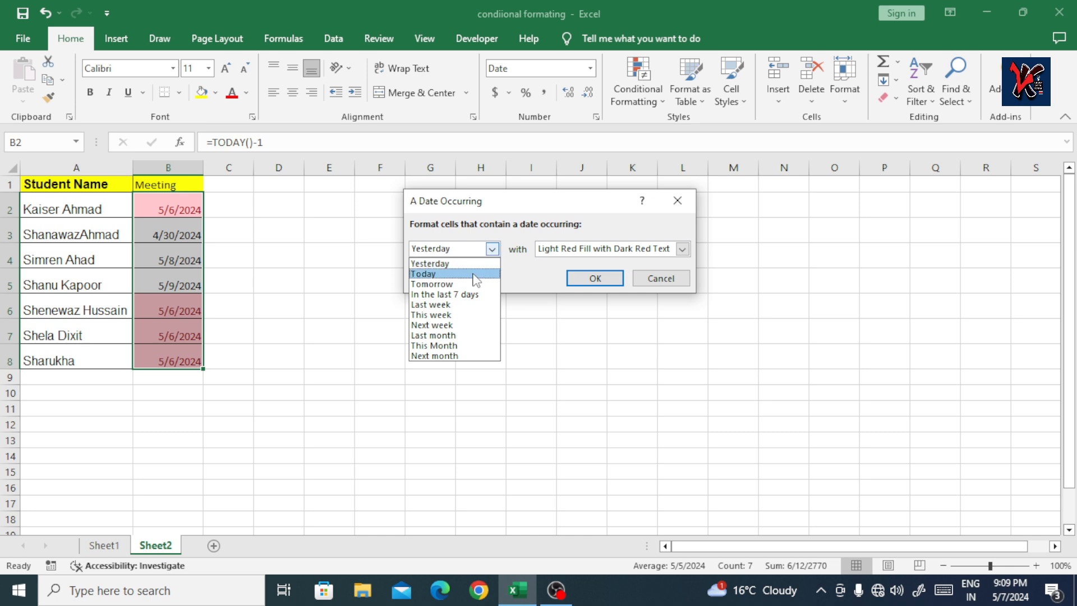
click(477, 269)
click(492, 249)
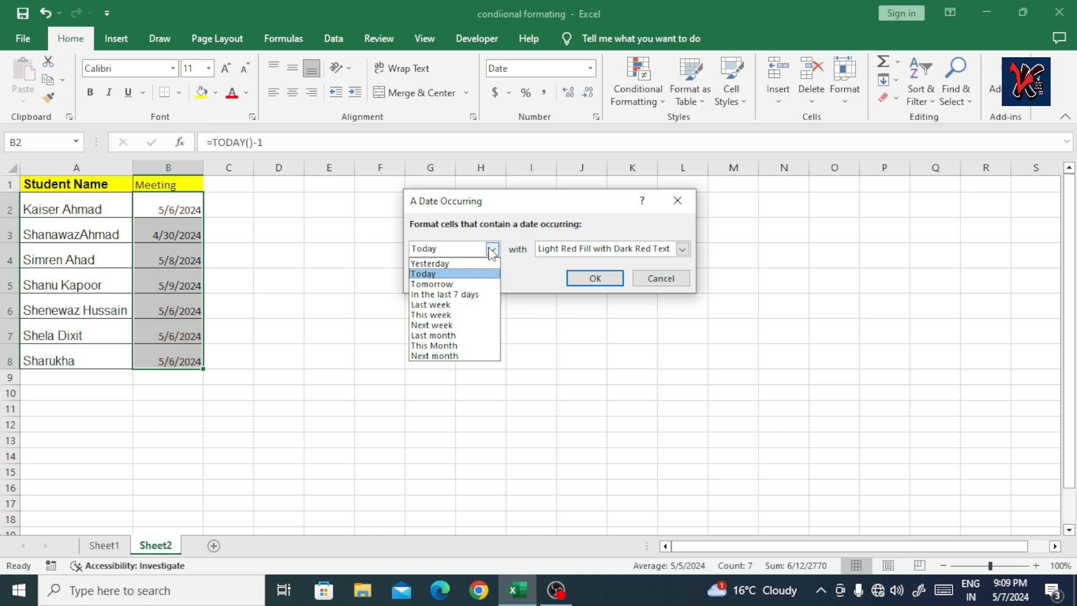
click(469, 285)
click(493, 250)
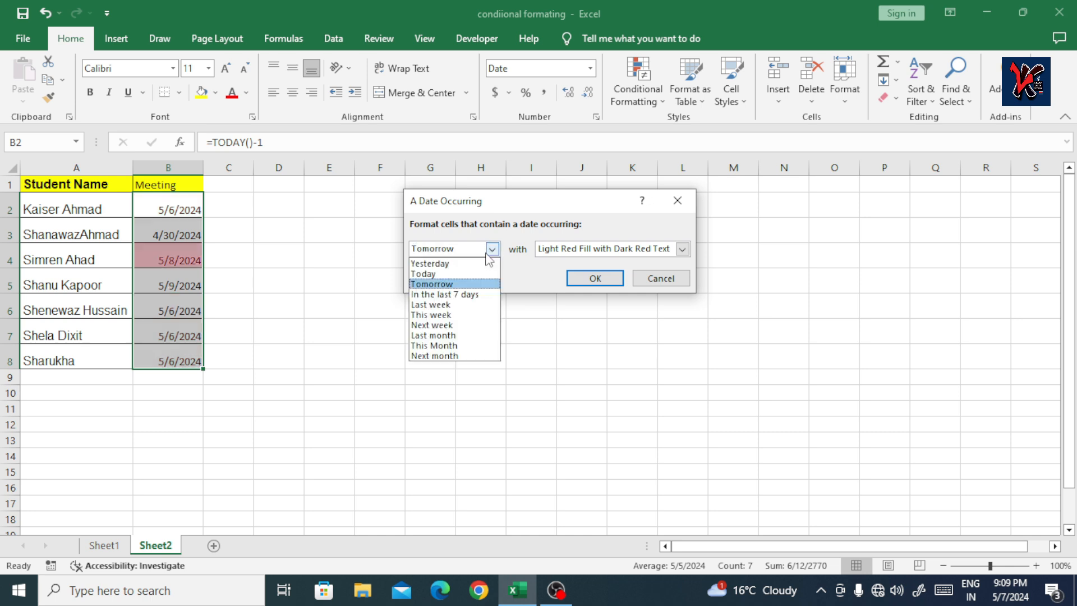
click(462, 299)
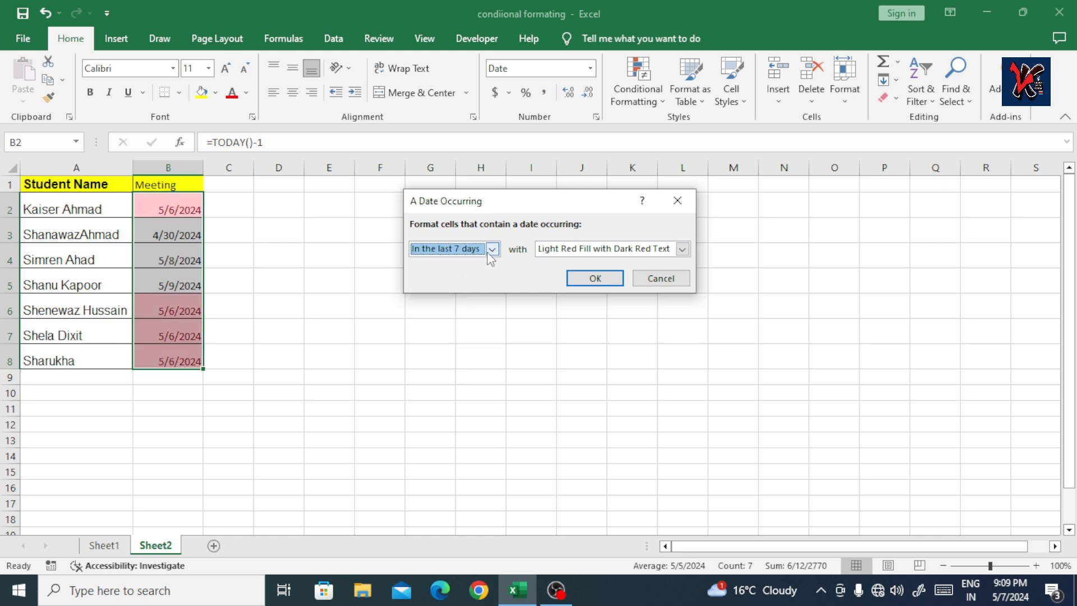
click(492, 249)
click(456, 315)
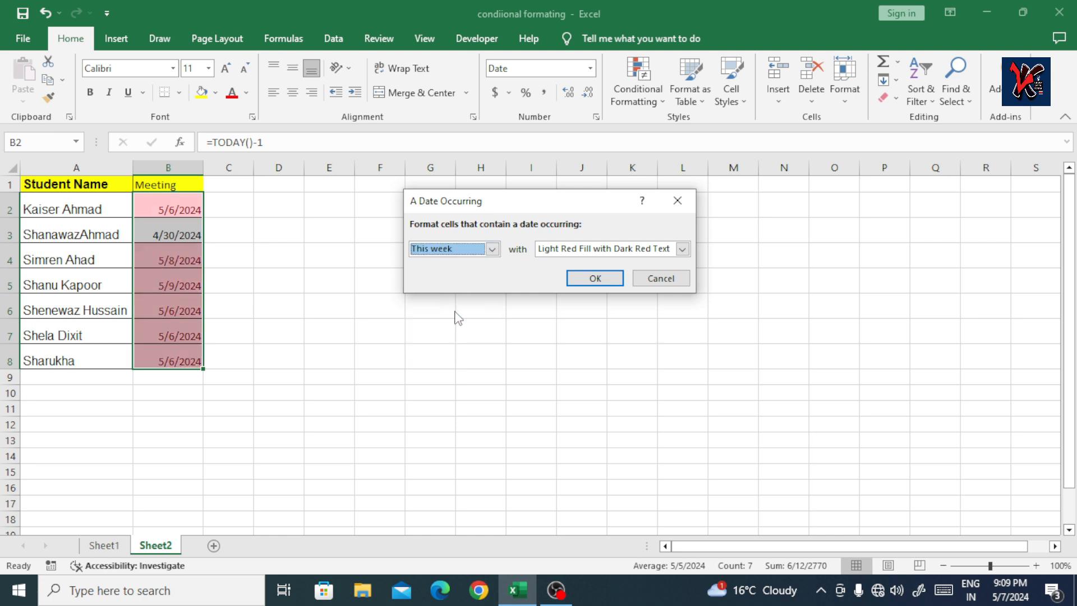
click(492, 249)
click(471, 275)
Try Green Fill with Dark Green Text and a custom format for the Today rule, discarding the custom format
click(576, 251)
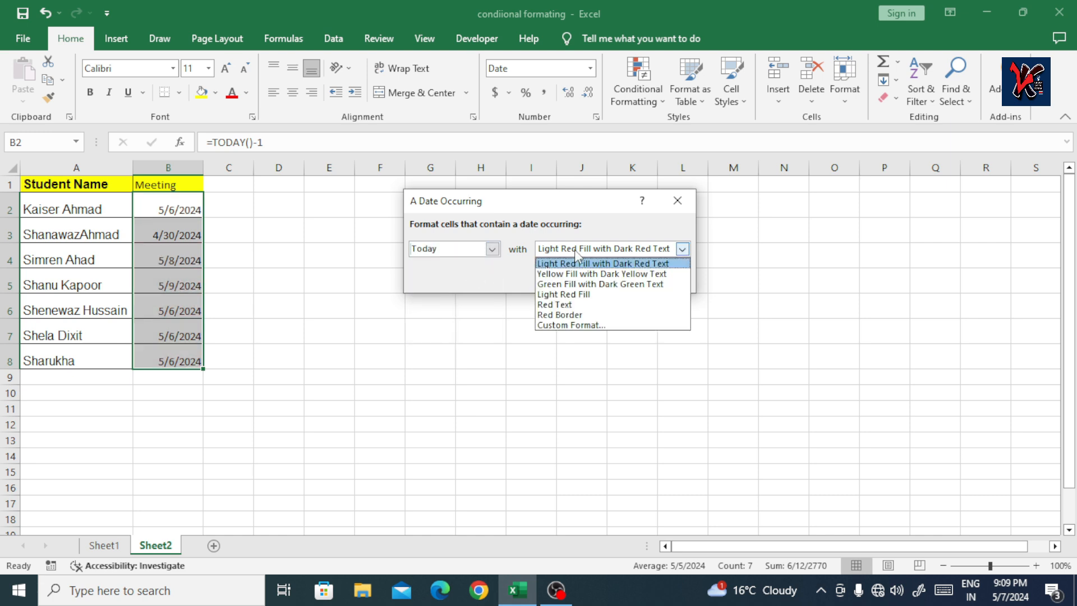
click(566, 285)
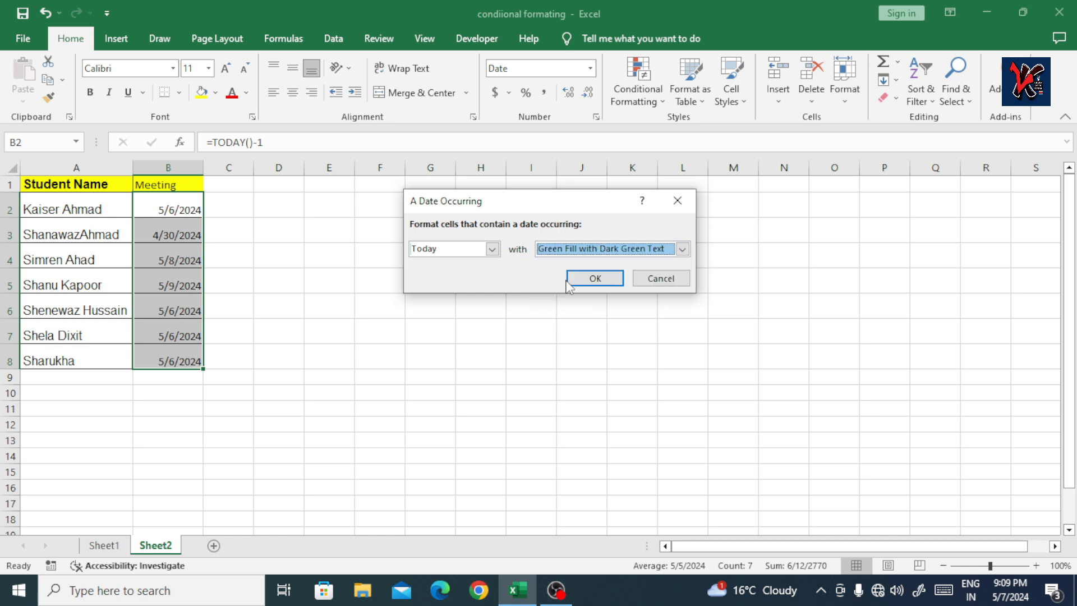
click(572, 251)
click(570, 325)
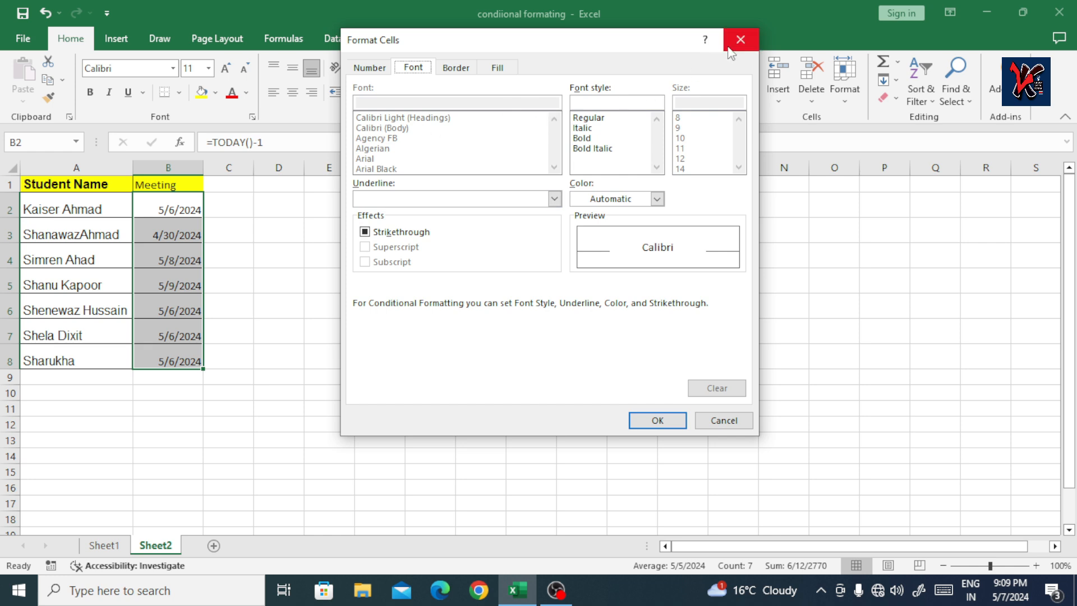
click(741, 40)
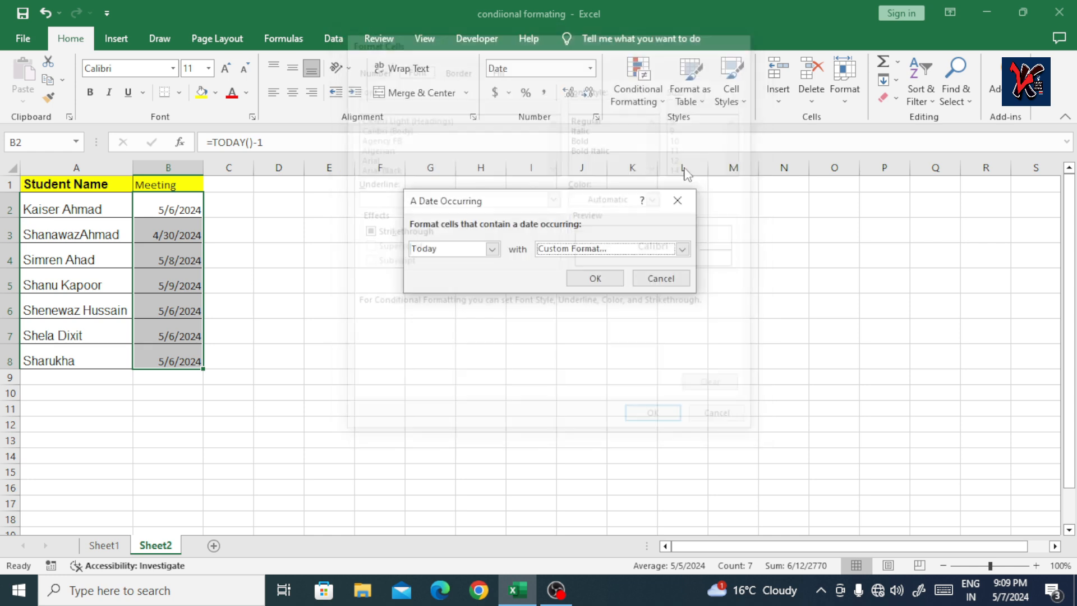
Highlight the meeting dates that fall on Yesterday with Light Red Fill with Dark Red Text
click(653, 104)
mouse_move(676, 140)
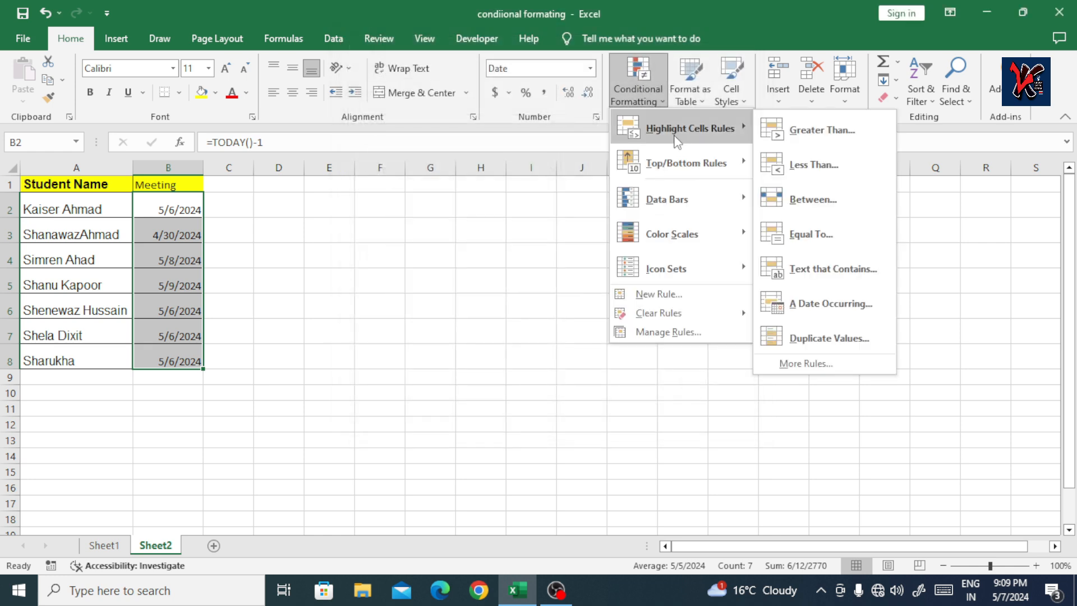
click(814, 306)
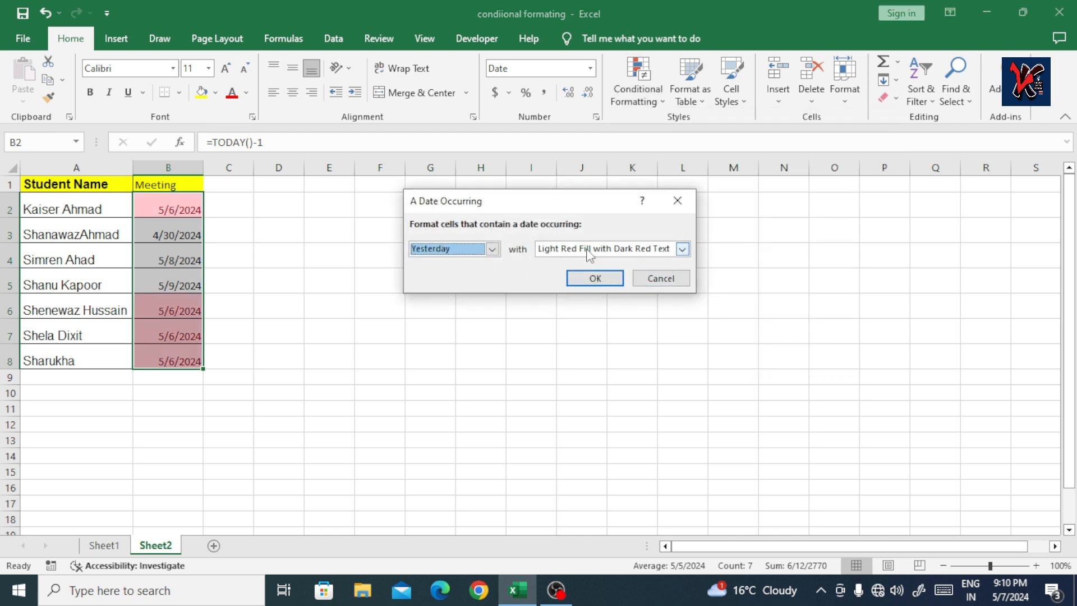
click(595, 279)
click(292, 273)
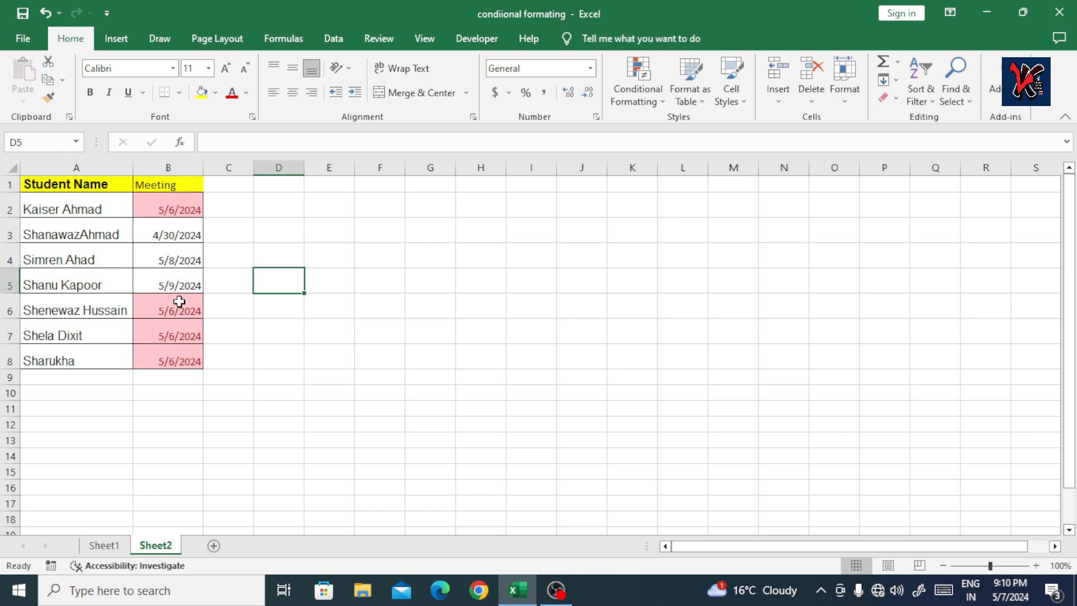
Switch to Sheet1, select the whole student table and start a Duplicate Values highlight rule
click(638, 92)
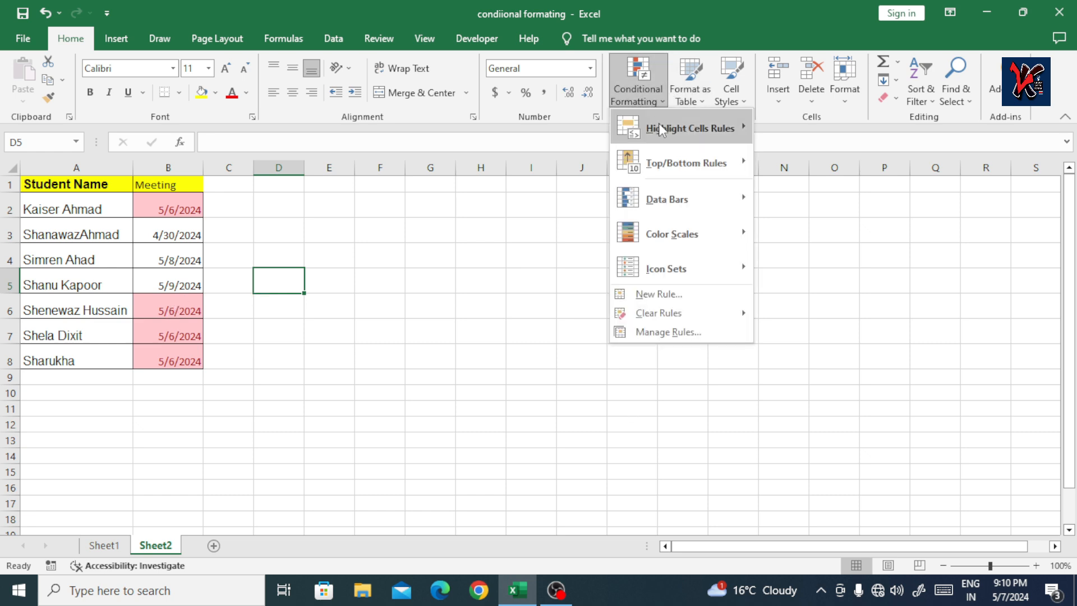
mouse_move(660, 124)
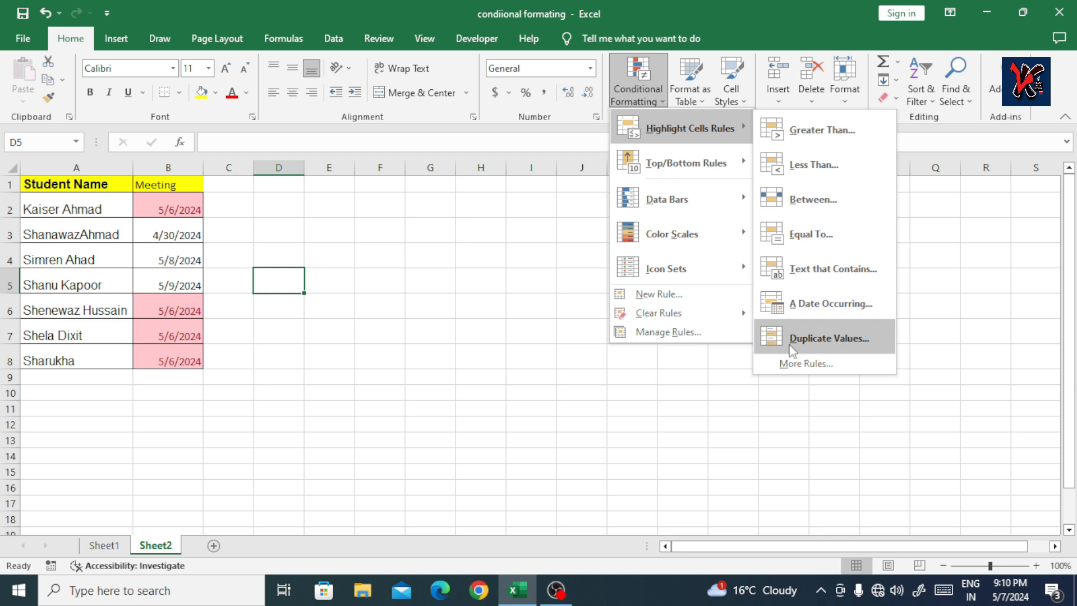
click(116, 547)
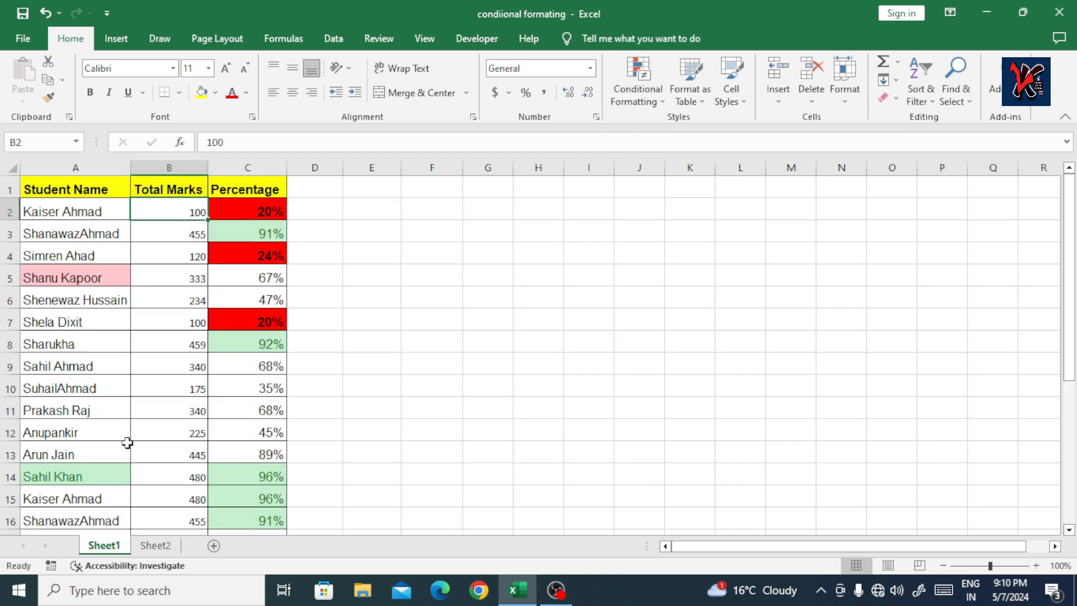
click(81, 212)
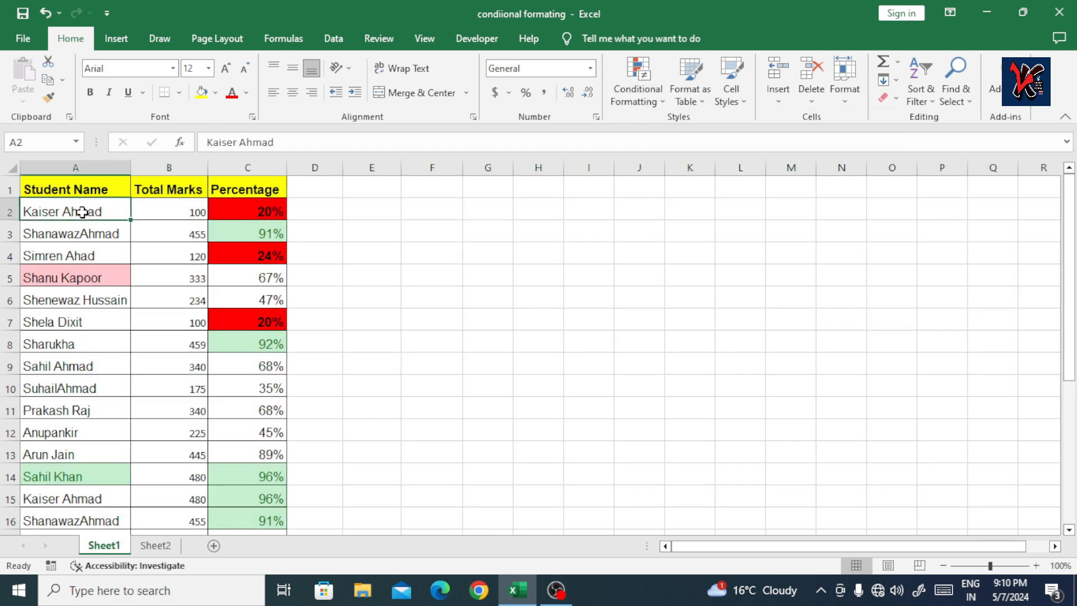
key(ctrl+a)
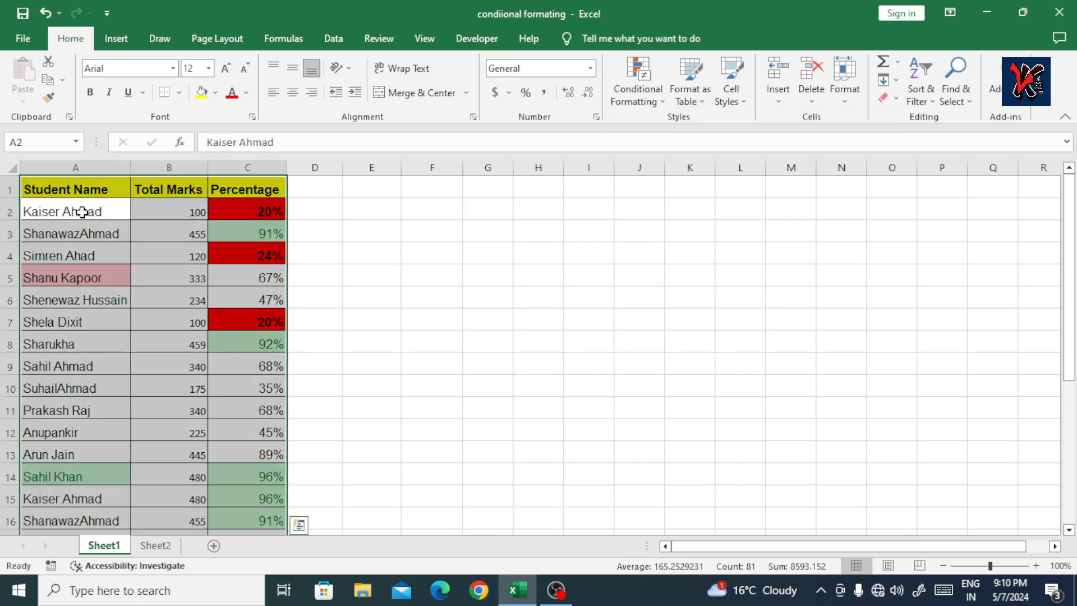
click(657, 105)
mouse_move(669, 114)
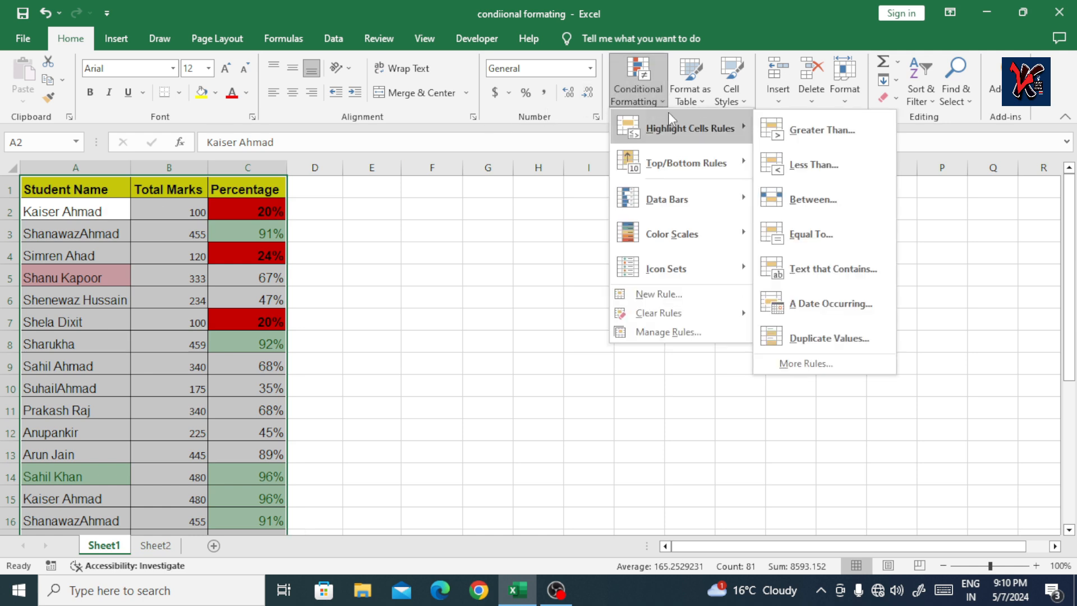
click(868, 337)
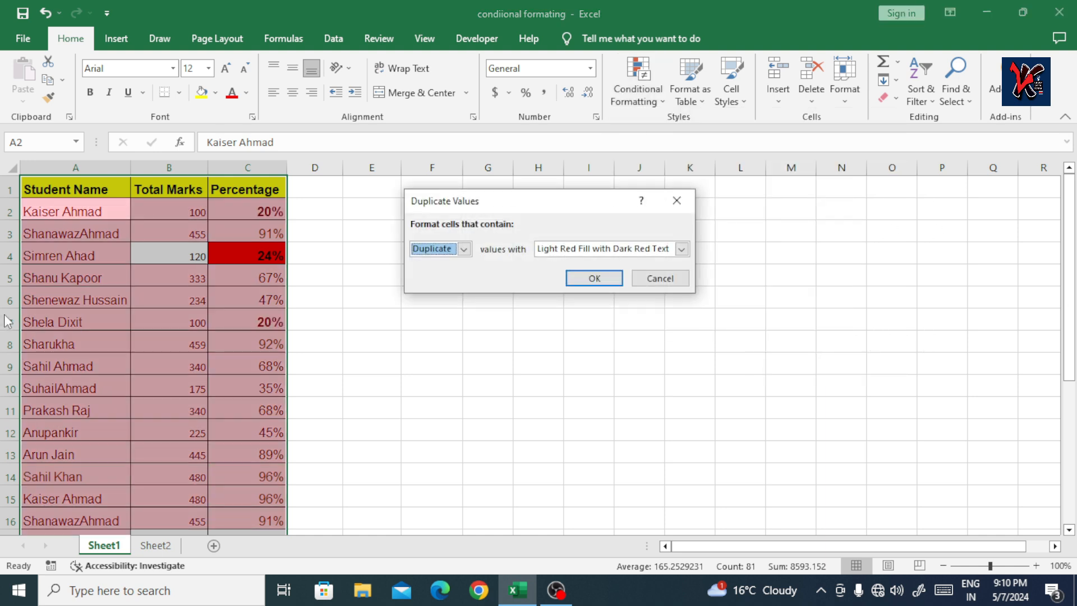
Preview the rule for Unique values with Green Fill with Dark Green Text, and with Light Red Fill
click(464, 249)
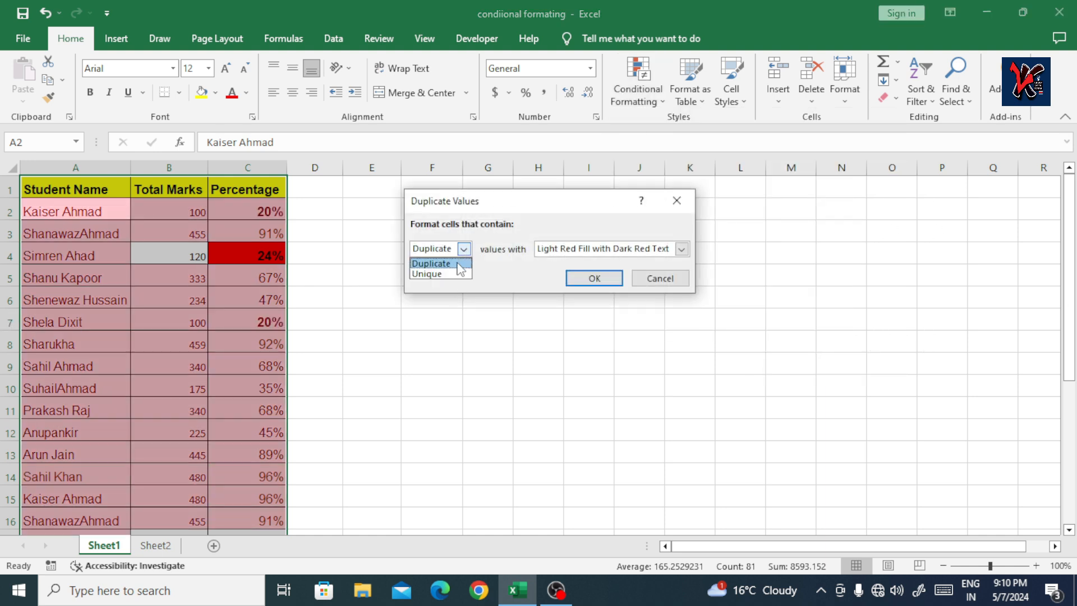
click(449, 270)
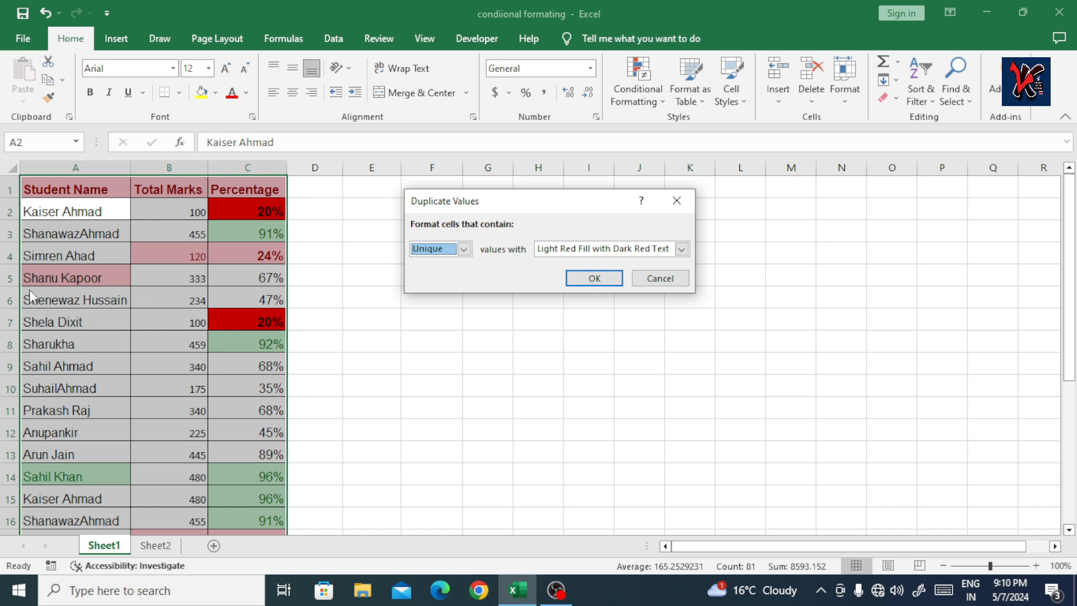
click(681, 249)
click(578, 284)
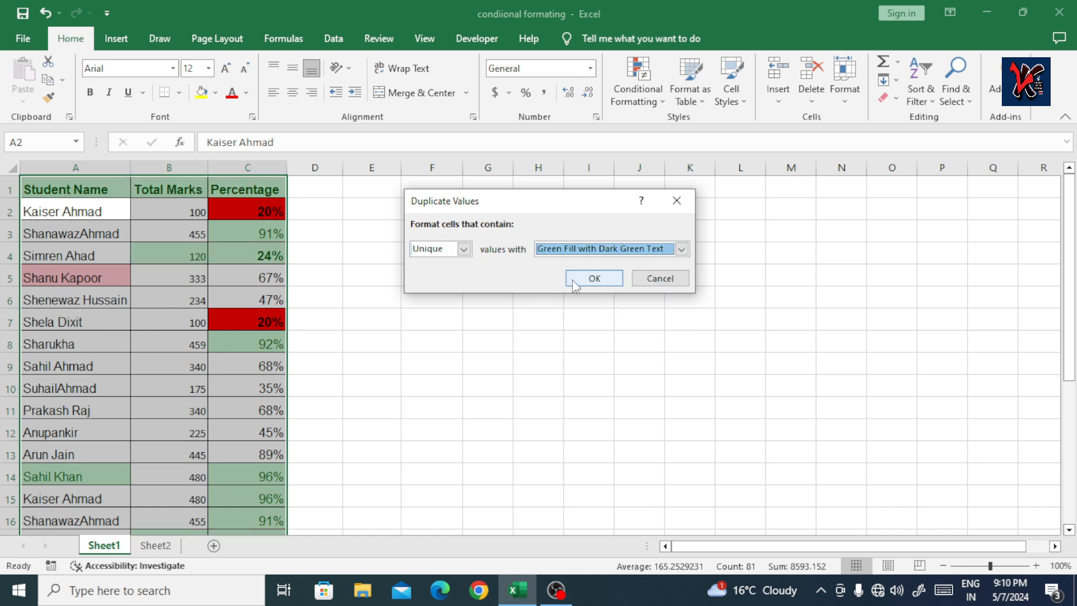
click(586, 248)
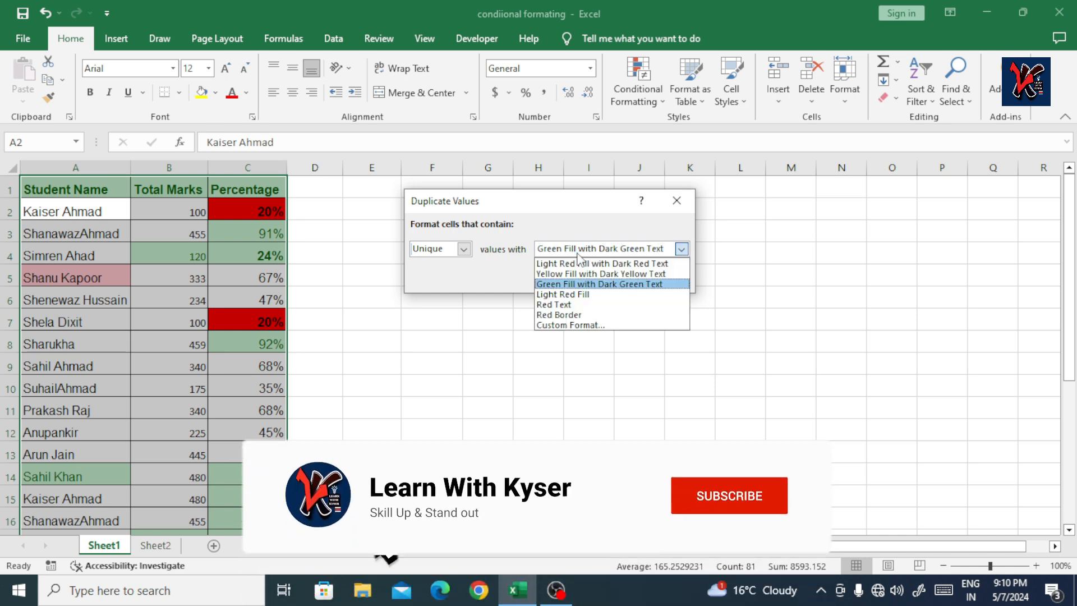
click(563, 294)
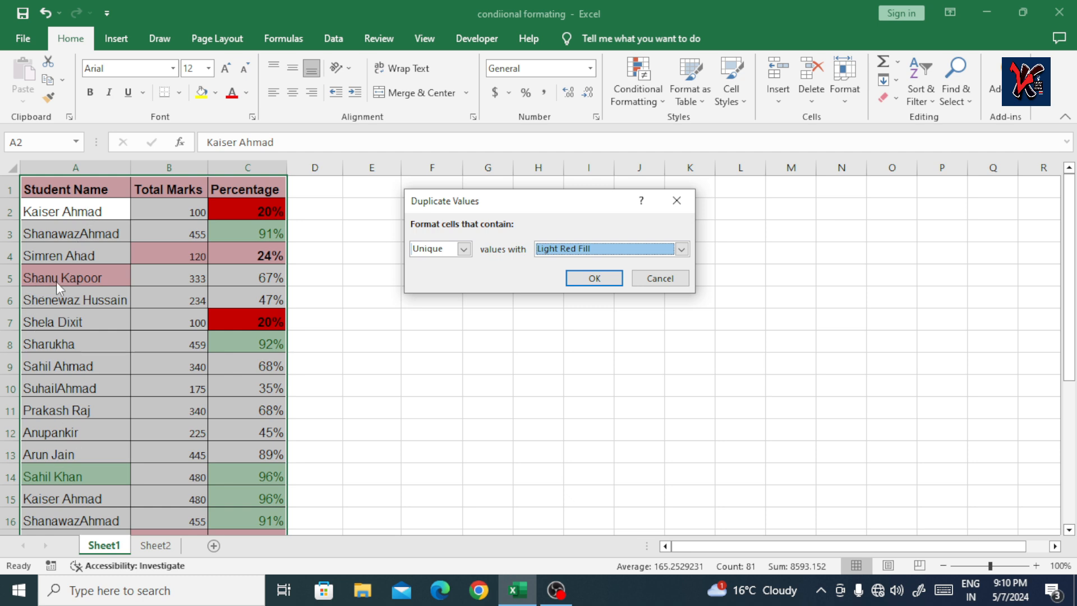
Preview the rule for Duplicate values with Light Red Fill, and cancel it
click(464, 249)
click(432, 263)
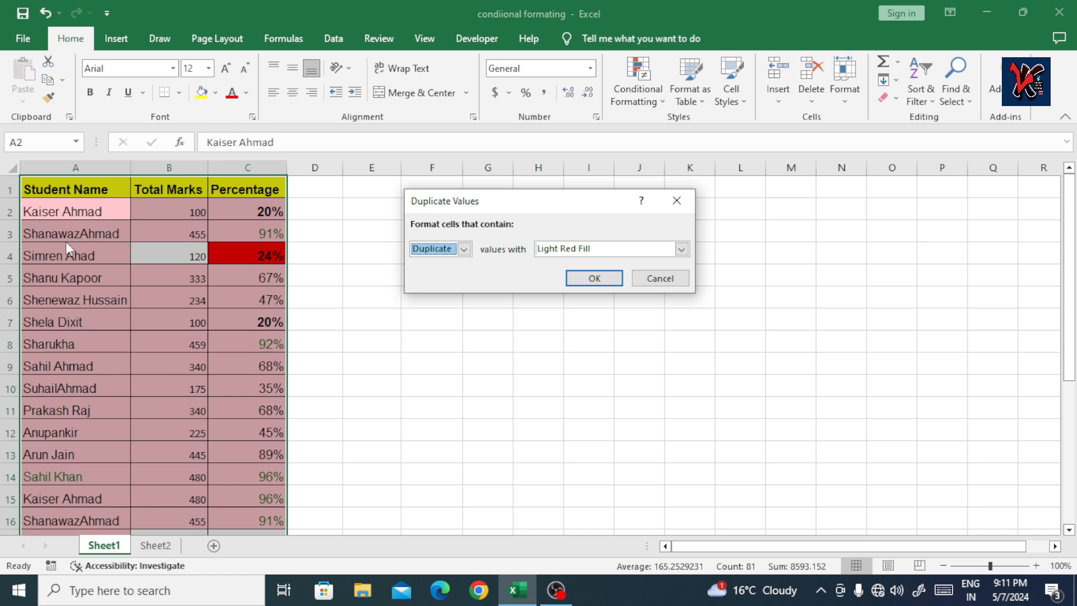
click(677, 201)
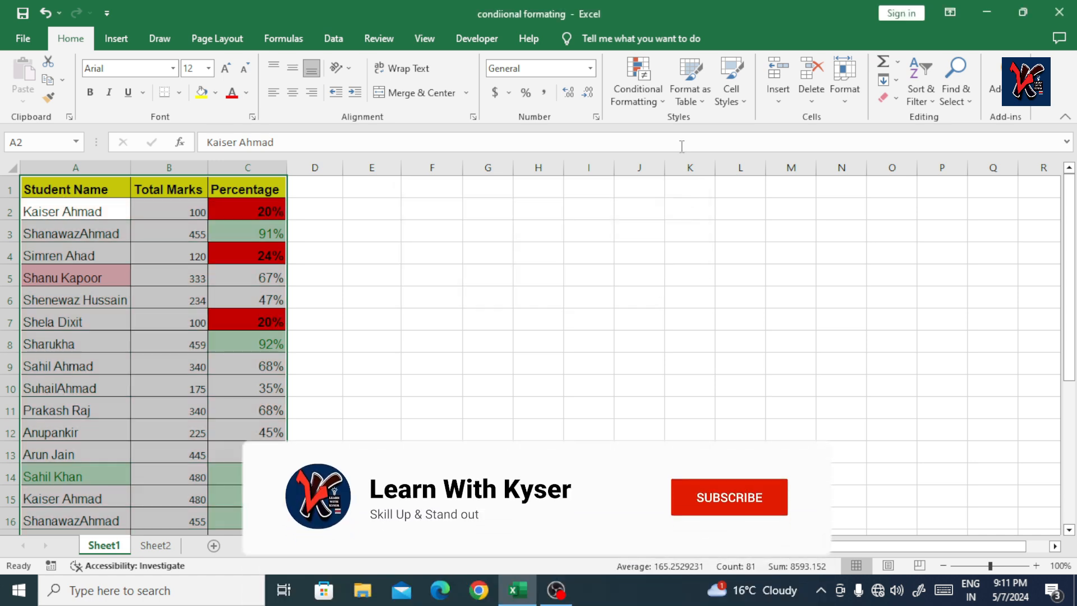
Clear all conditional formatting rules from the entire Sheet1
click(661, 105)
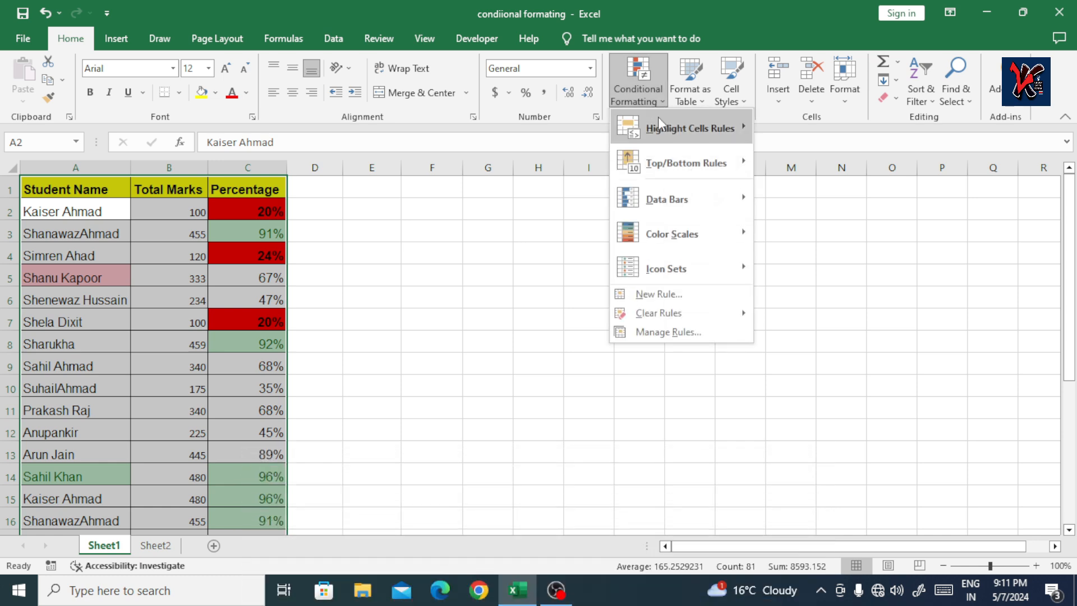
mouse_move(660, 120)
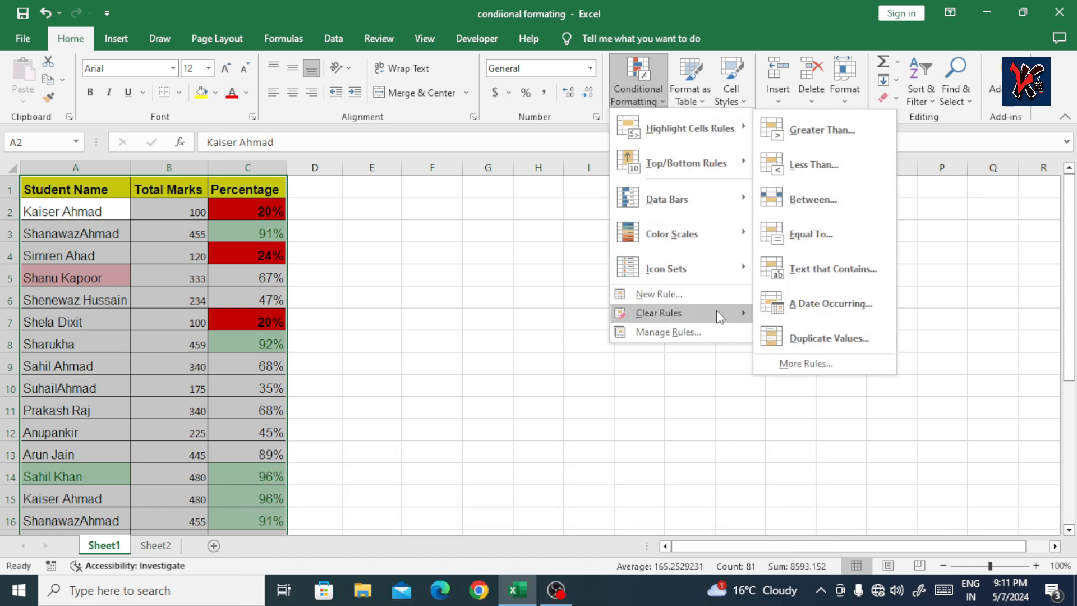
mouse_move(707, 314)
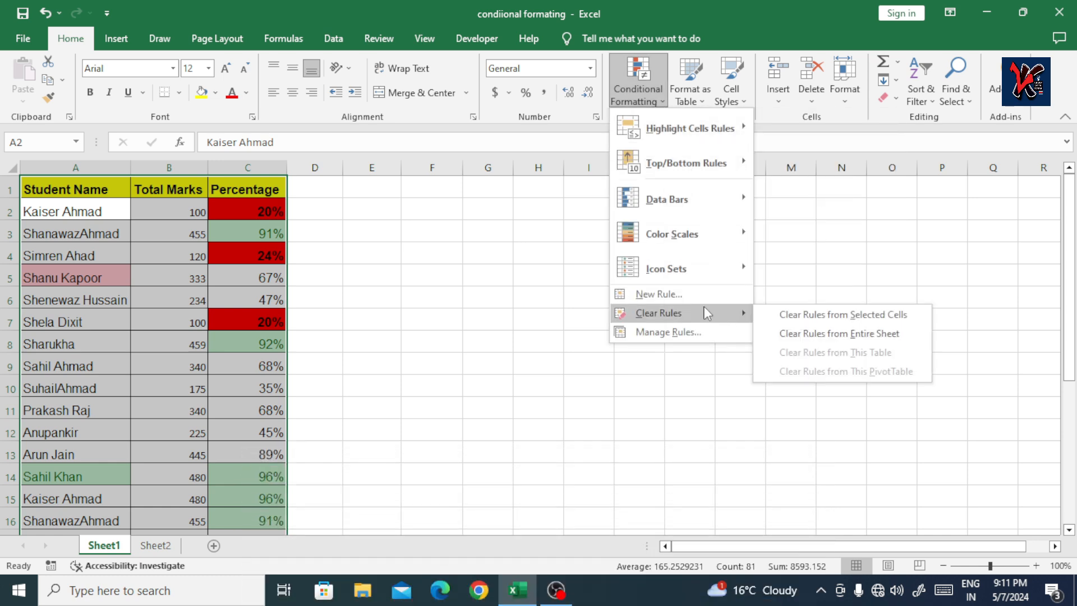
click(807, 336)
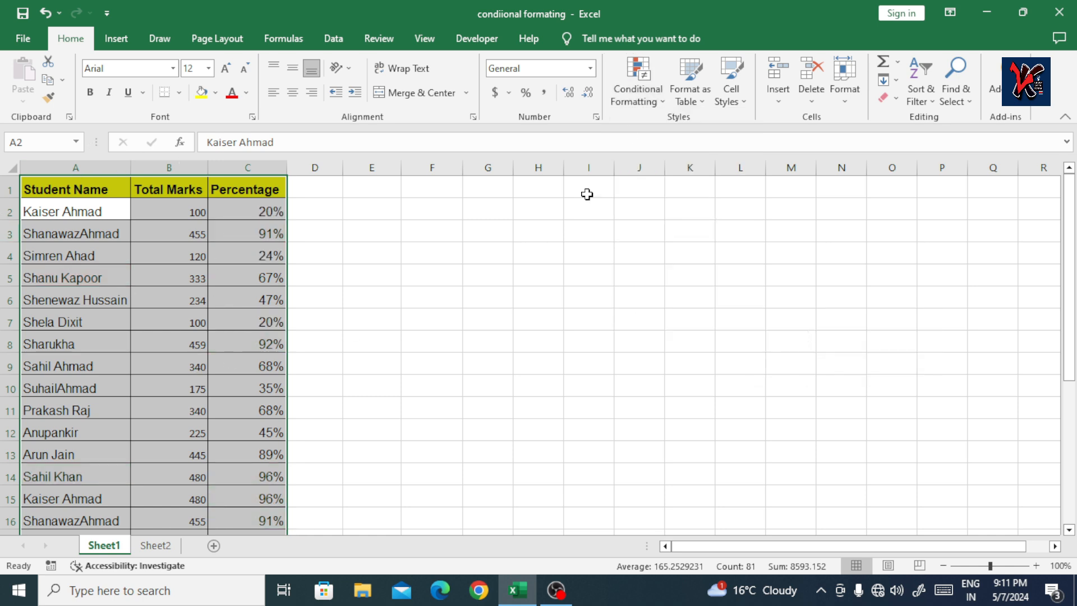
Show the Top/Bottom Rules available for the selected student table
click(630, 92)
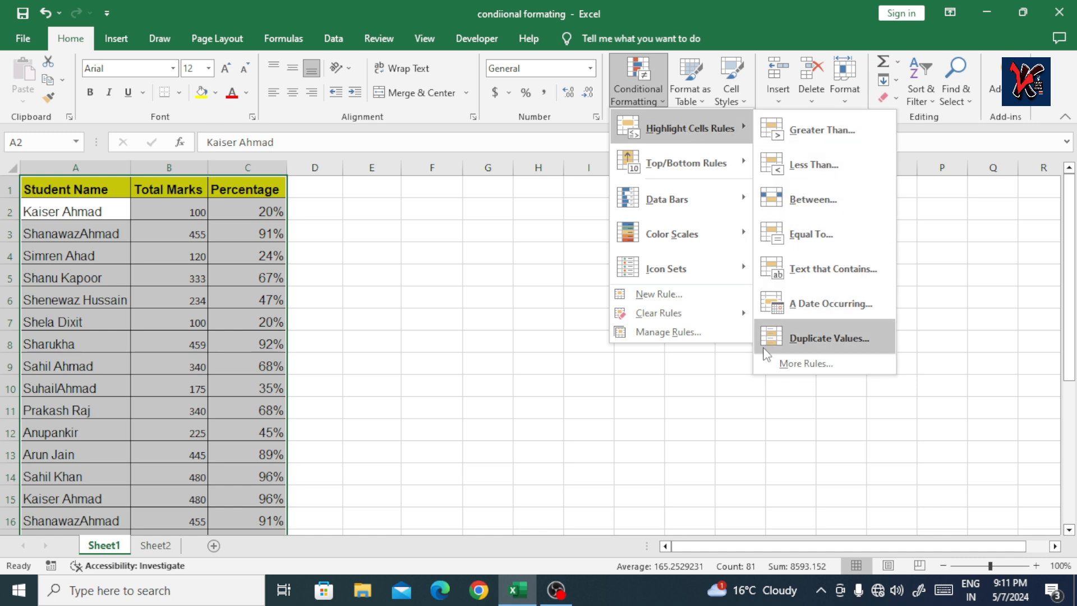
mouse_move(724, 178)
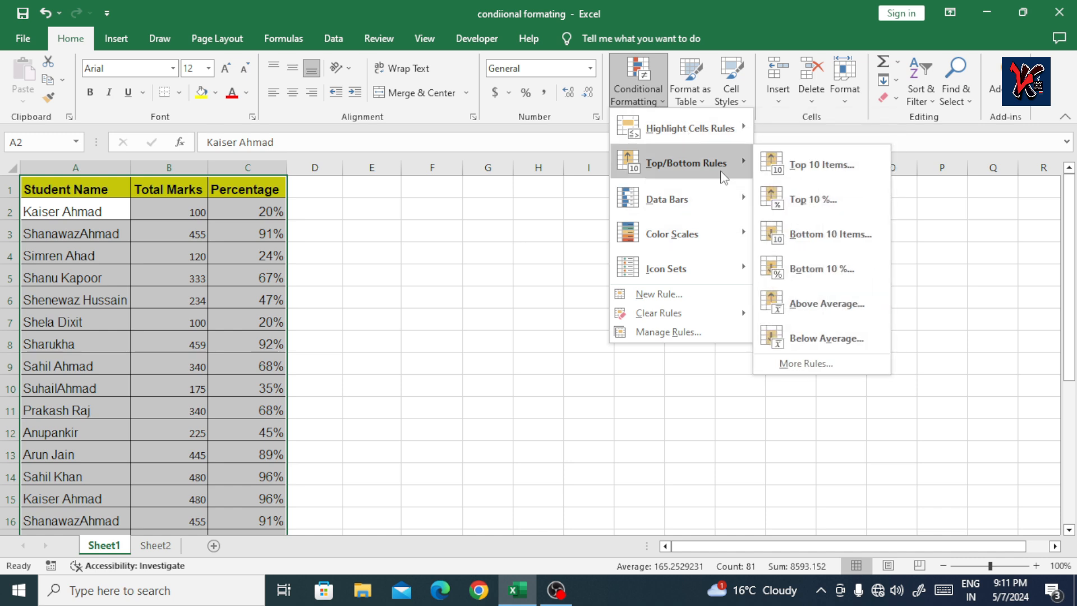